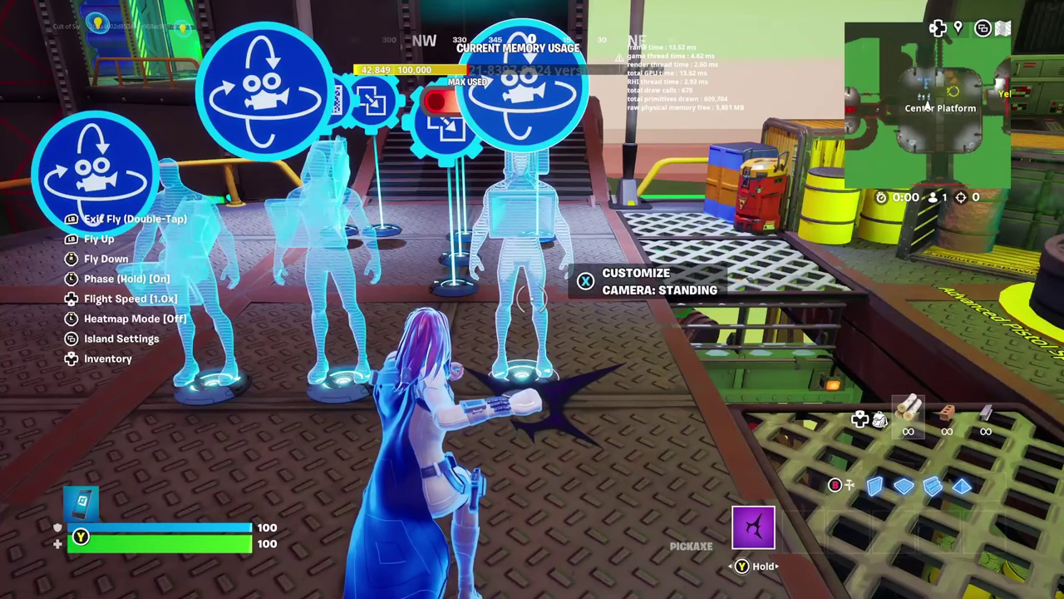
Open the Standing camera's modified options and examine its field of view, priority, distance and X, Y and Z offsets.
key(x)
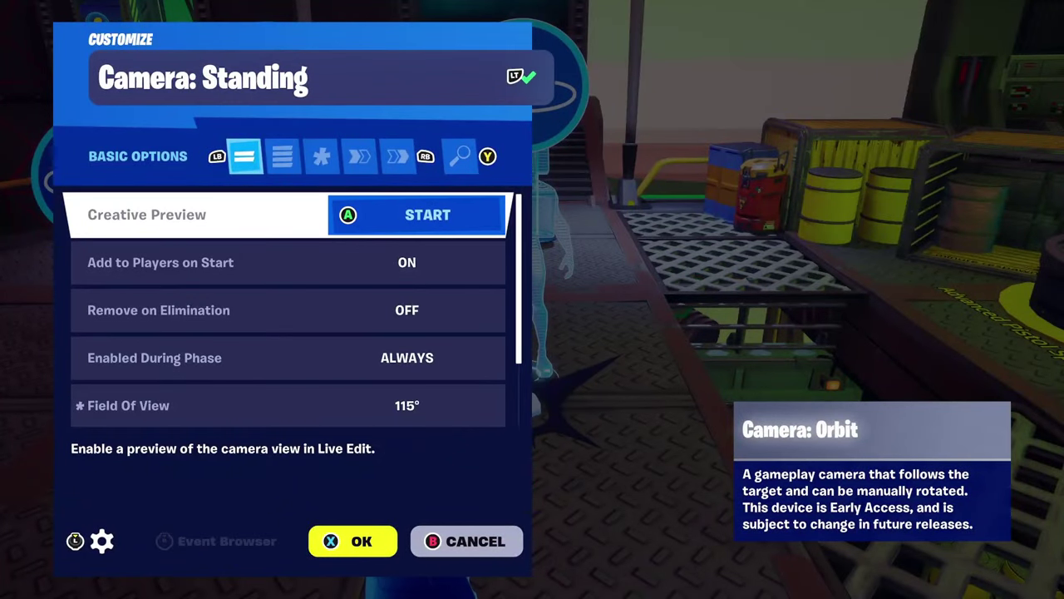
key(RB)
key(RB)
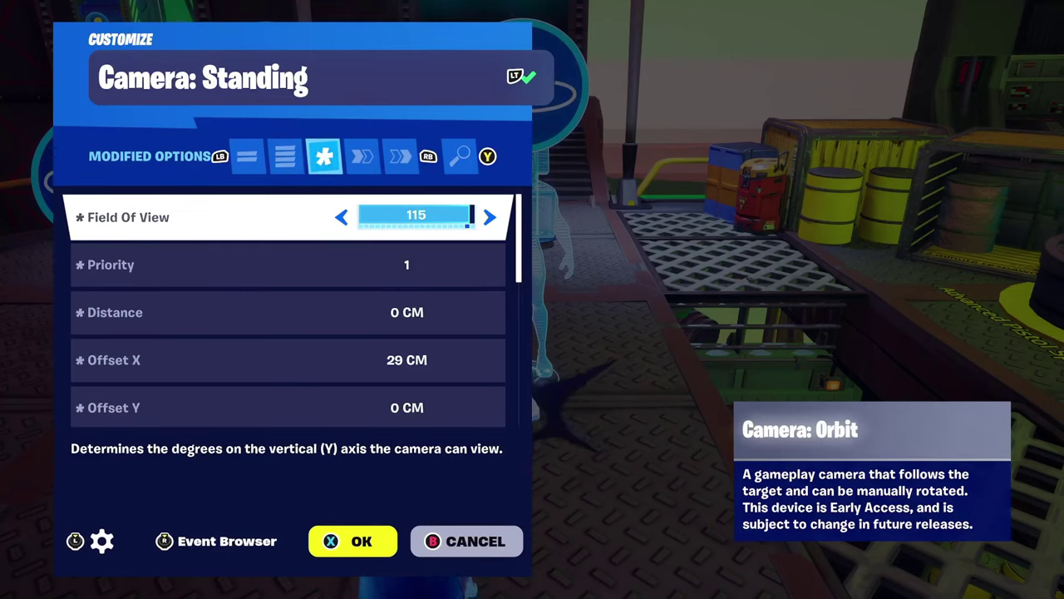
key(Down)
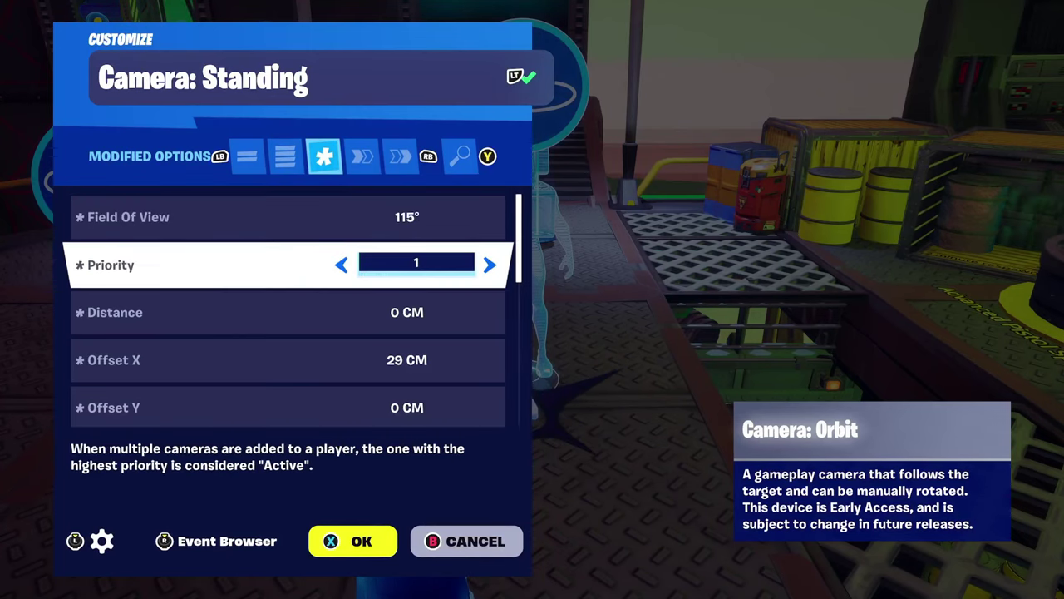
key(Down)
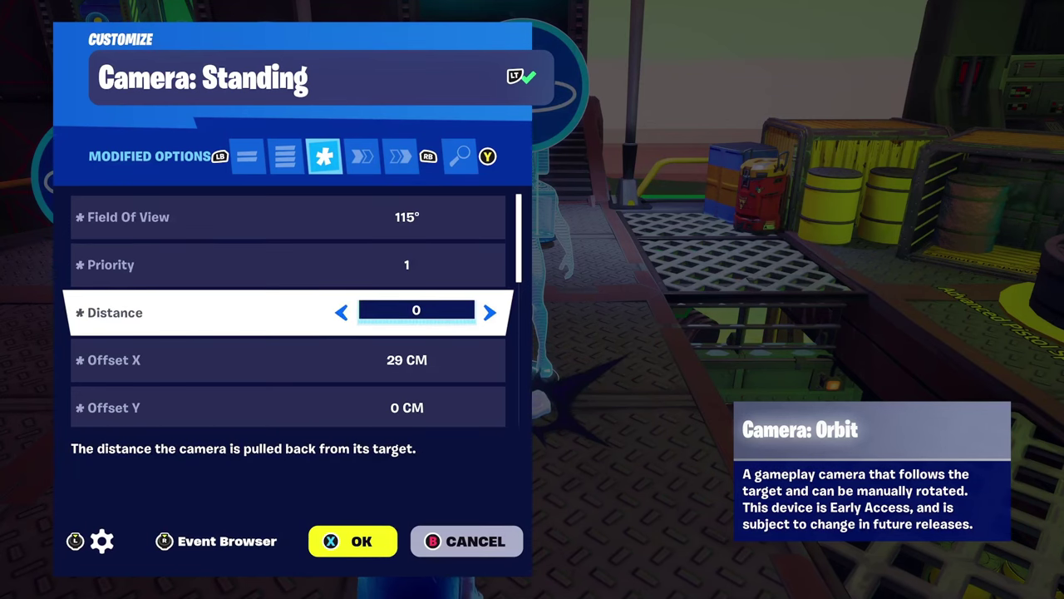
key(Down)
key(Down)
key(Down)
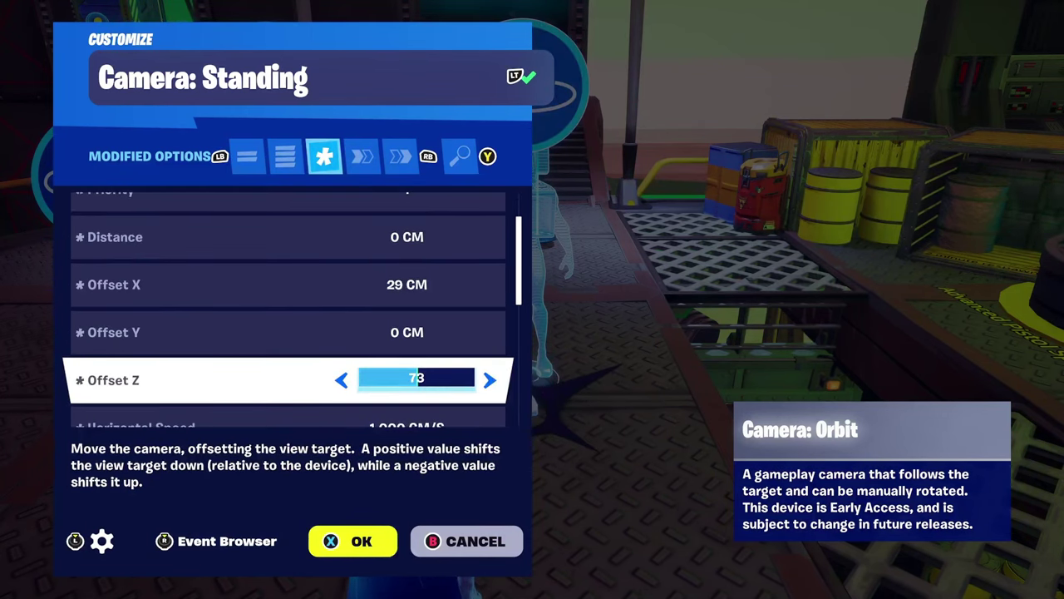
key(Up)
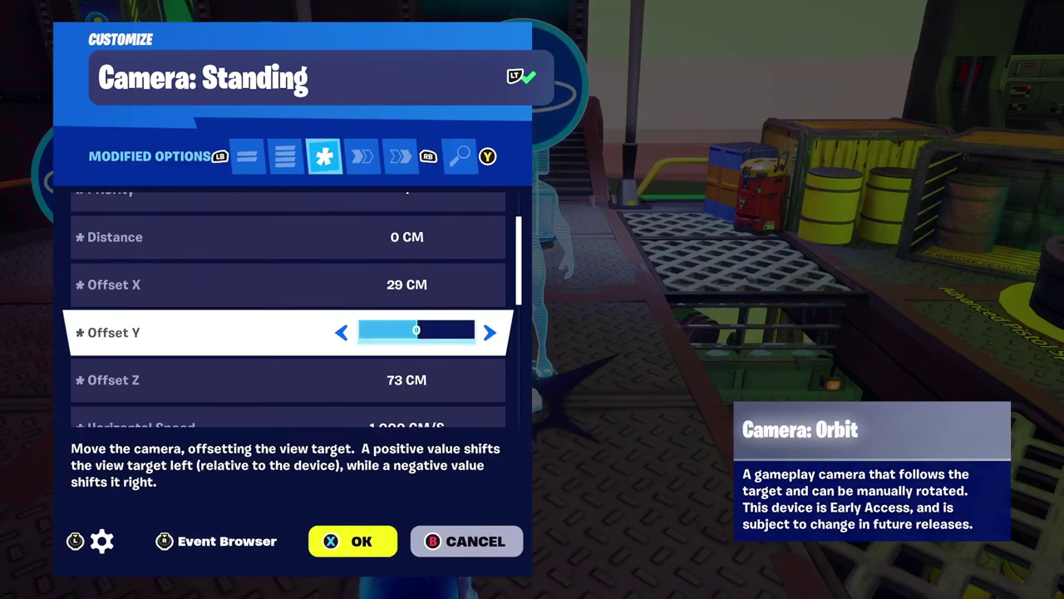
Examine the Standing camera's horizontal and vertical speeds and its vertical rotation clamp limits.
key(Down)
key(Down)
key(Down)
key(Down)
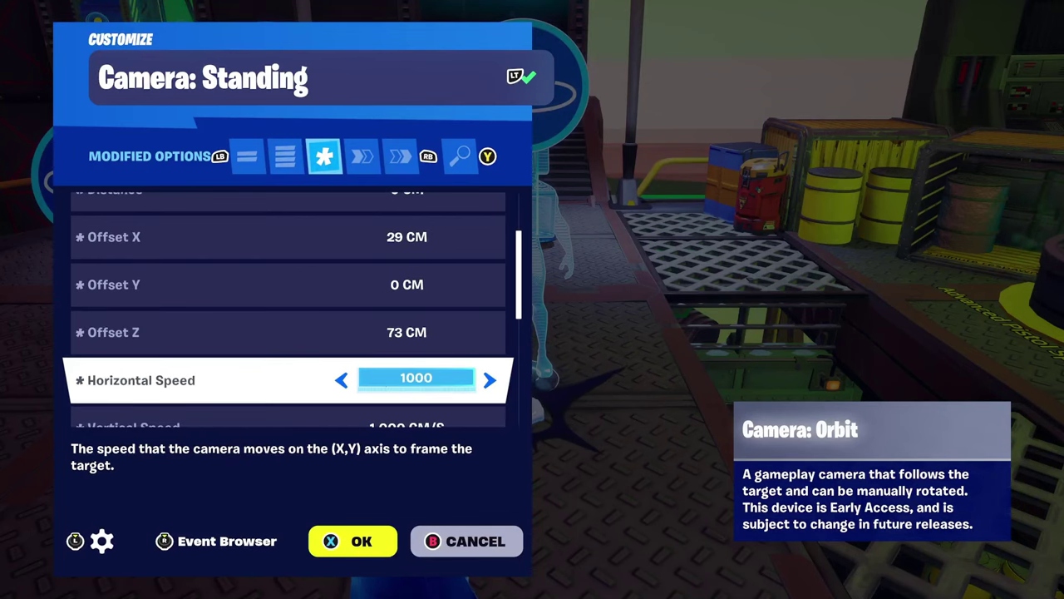
key(Up)
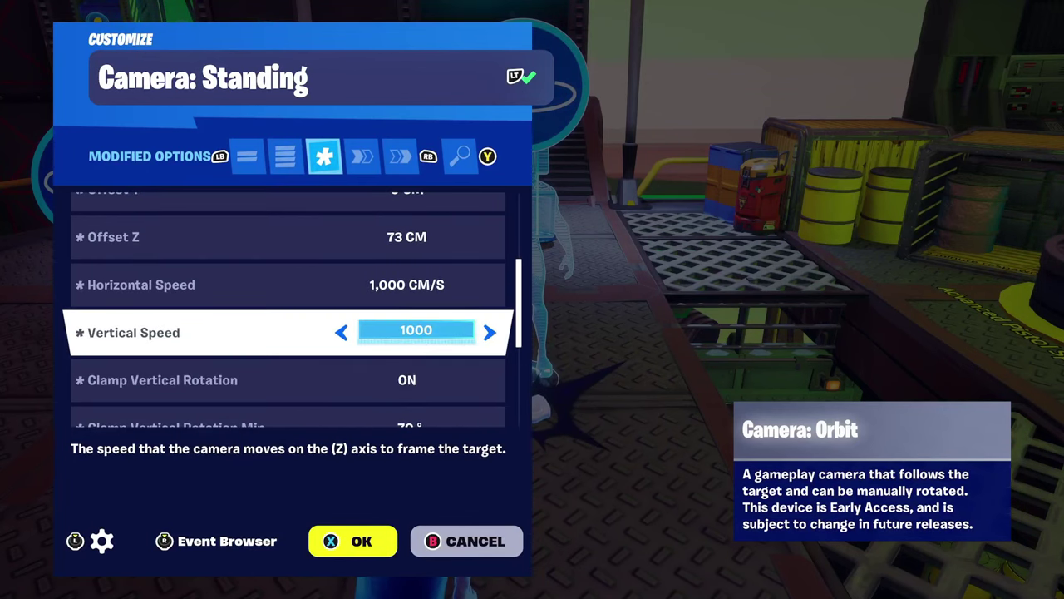
key(Down)
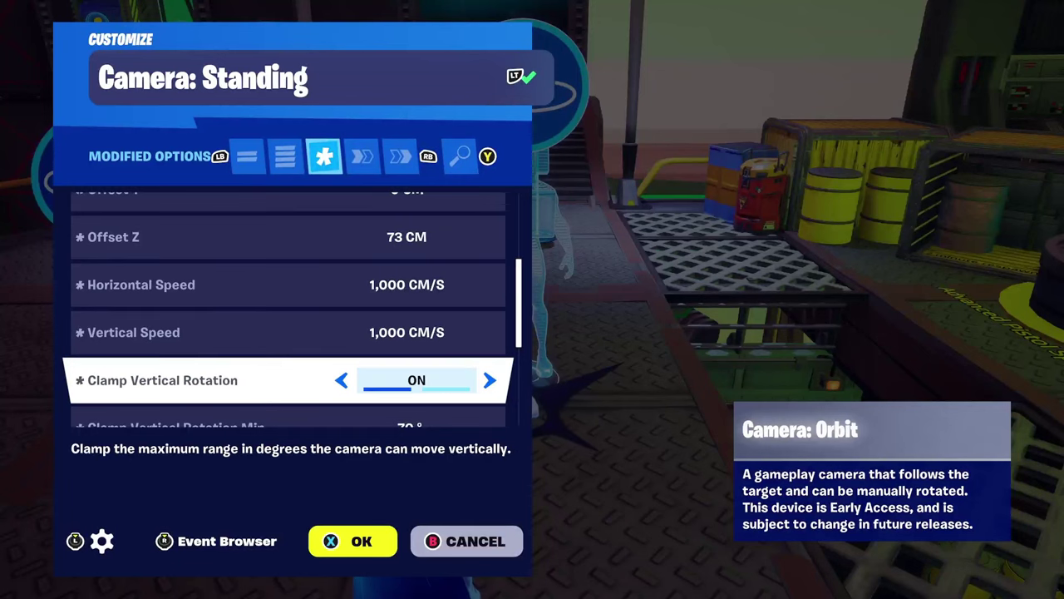
key(Down)
key(Down)
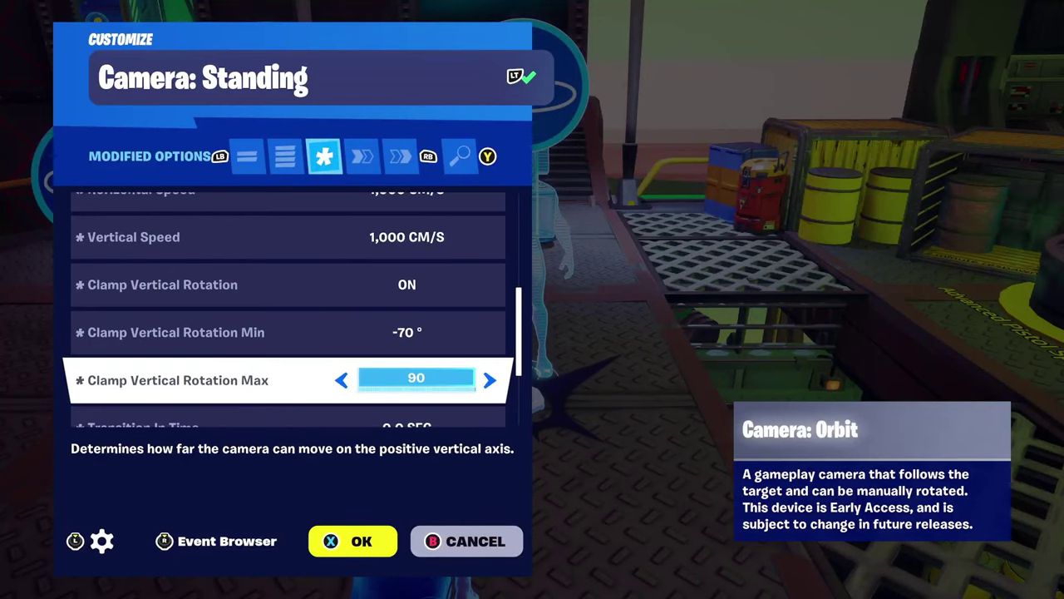
Examine the Standing camera's transition and collision settings, and close its customization.
key(Down)
key(Up)
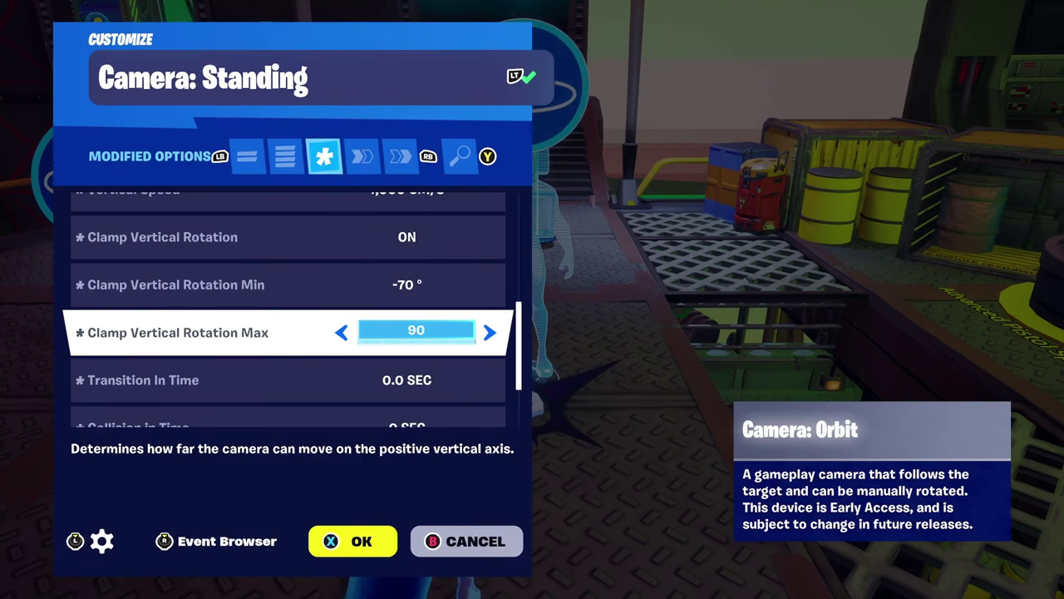
key(Down)
key(Down)
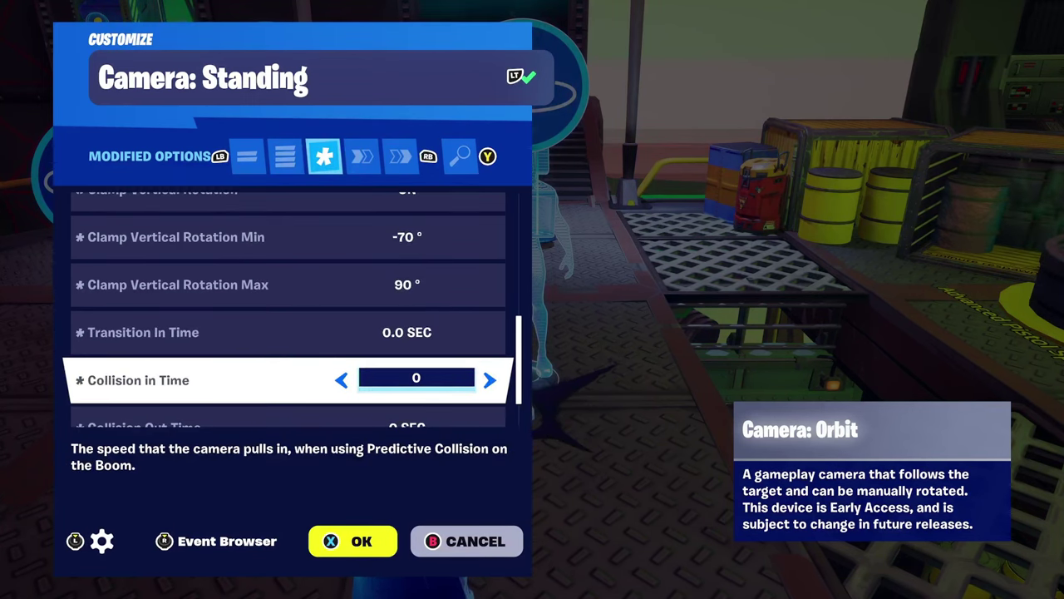
key(Down)
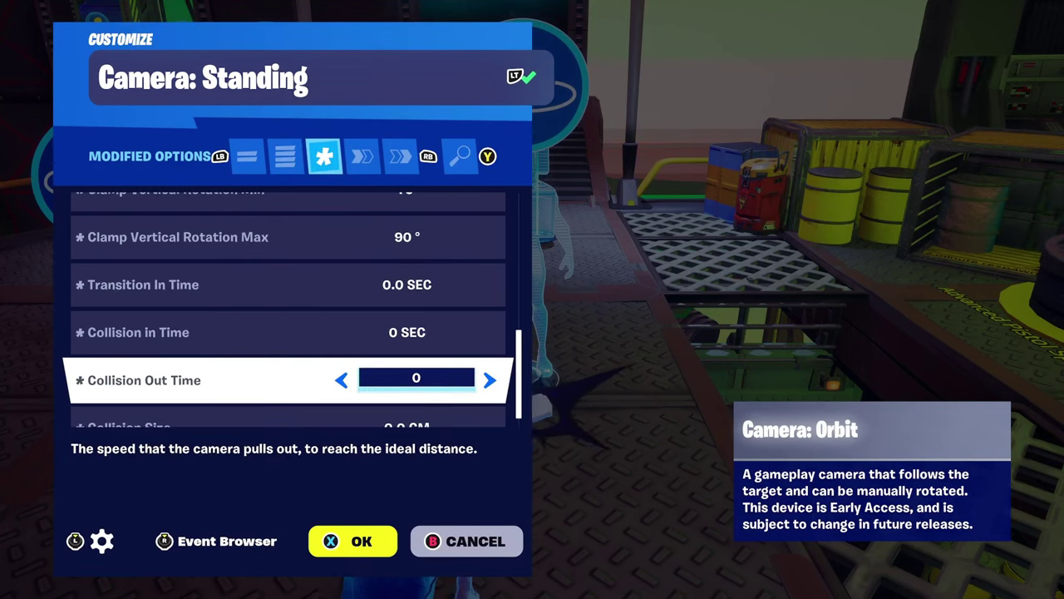
key(Down)
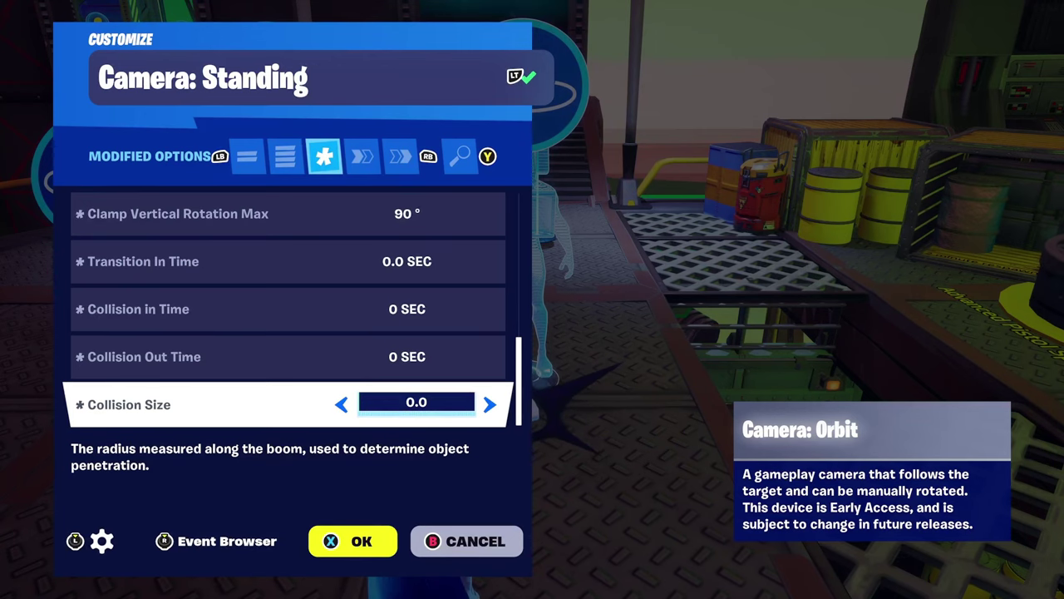
key(x)
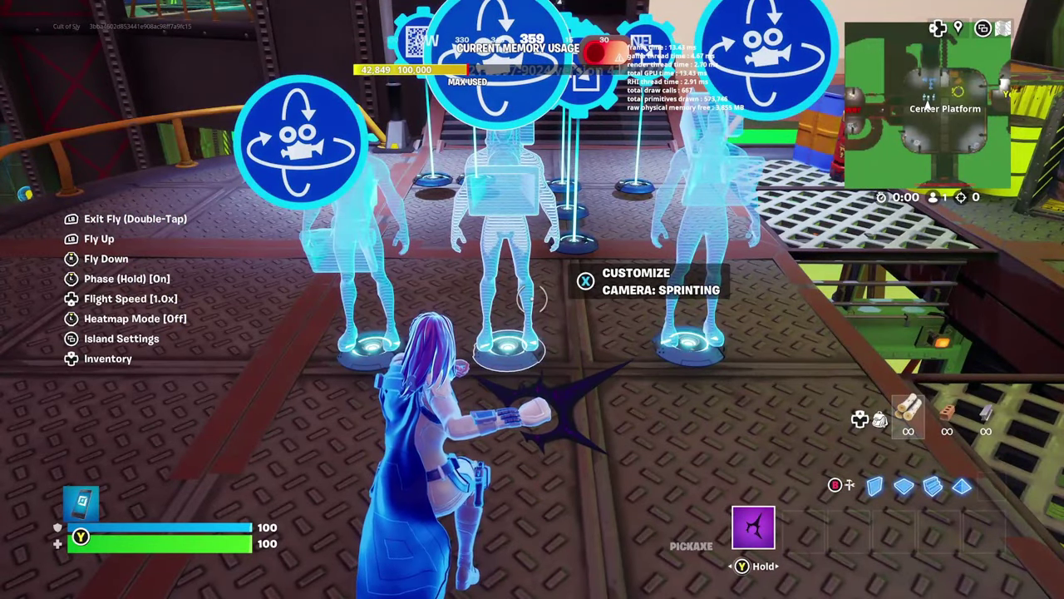
Open the Sprinting camera's modified options and examine its player start and elimination settings, field of view, priority, distance and offsets.
key(e)
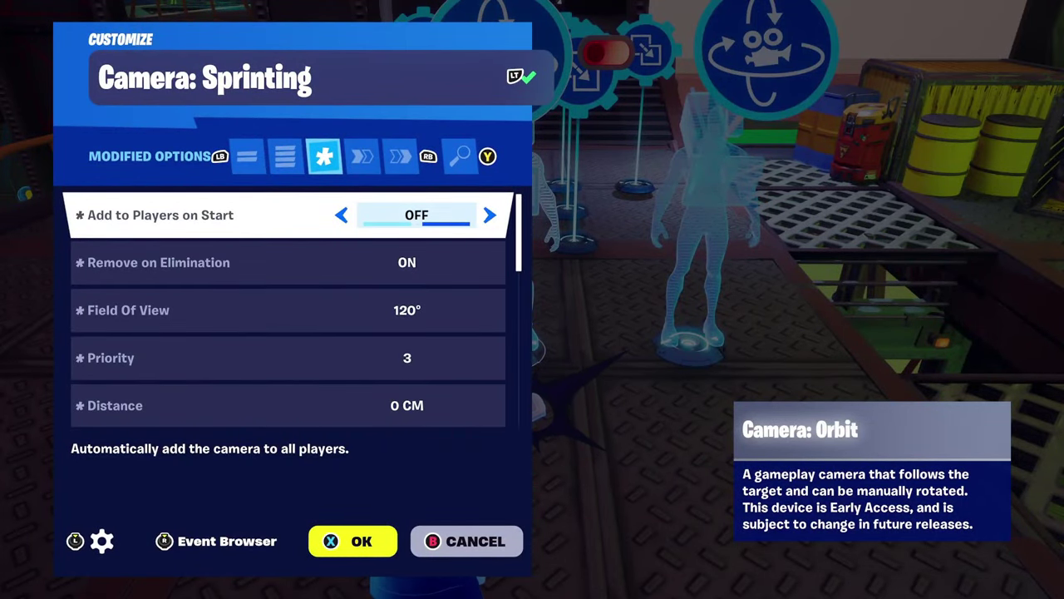
key(Down)
key(Down)
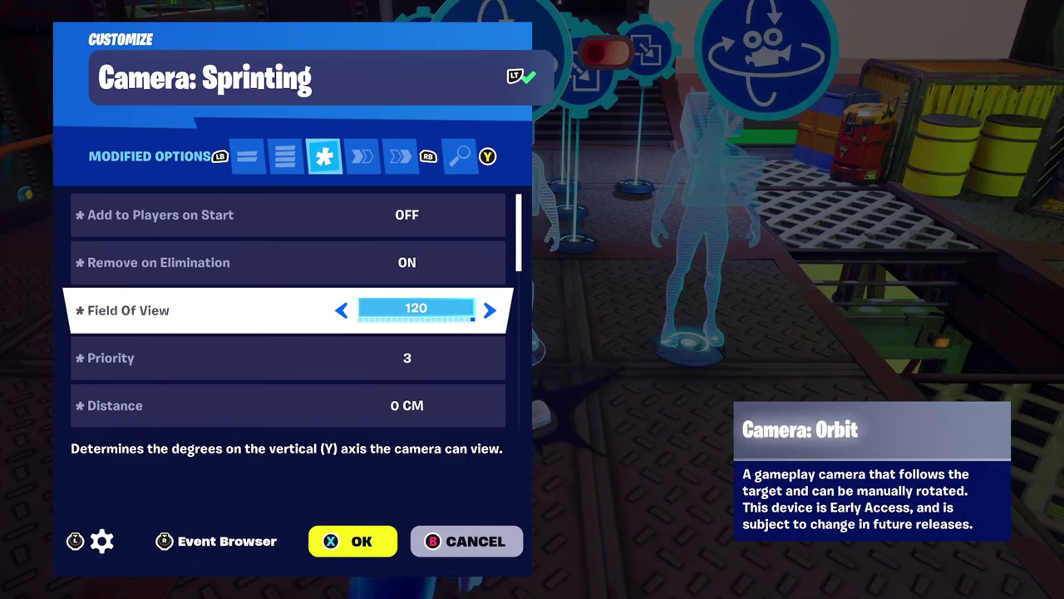
key(Down)
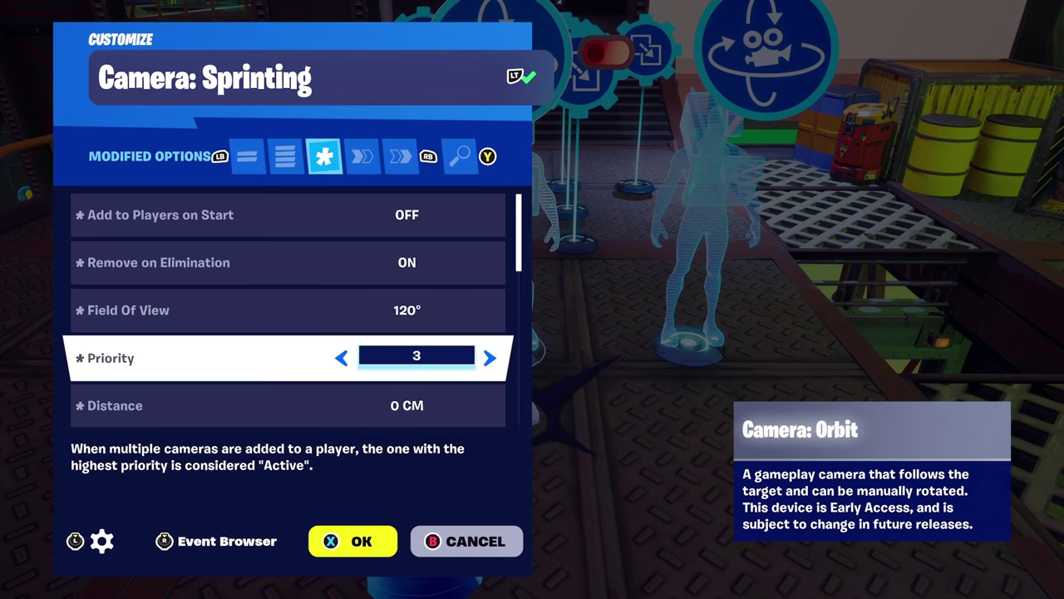
key(Down)
key(Down)
key(Down)
key(Down)
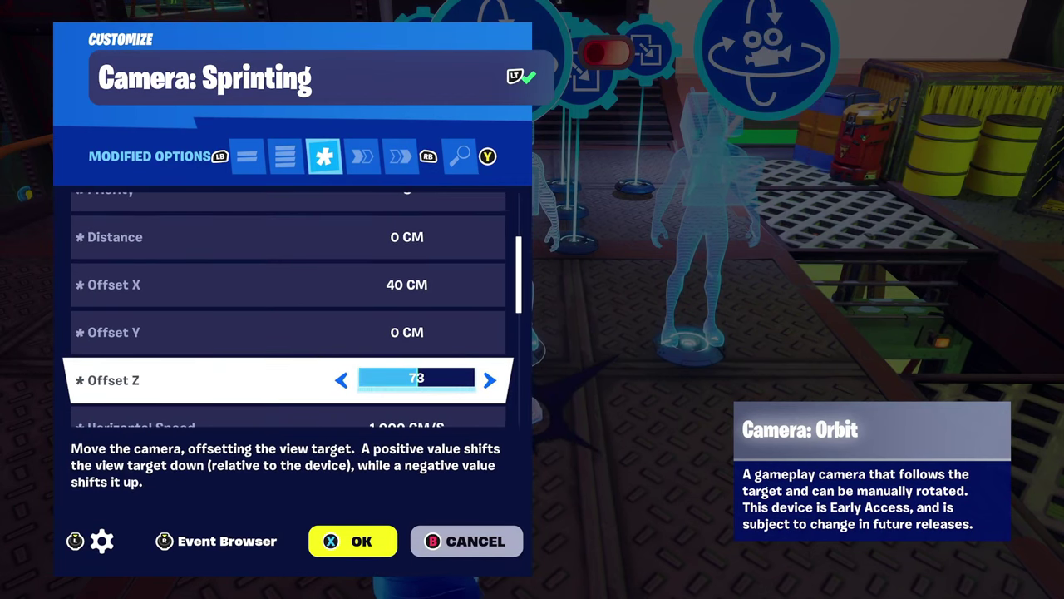
key(Down)
key(Up)
key(Up)
key(Up)
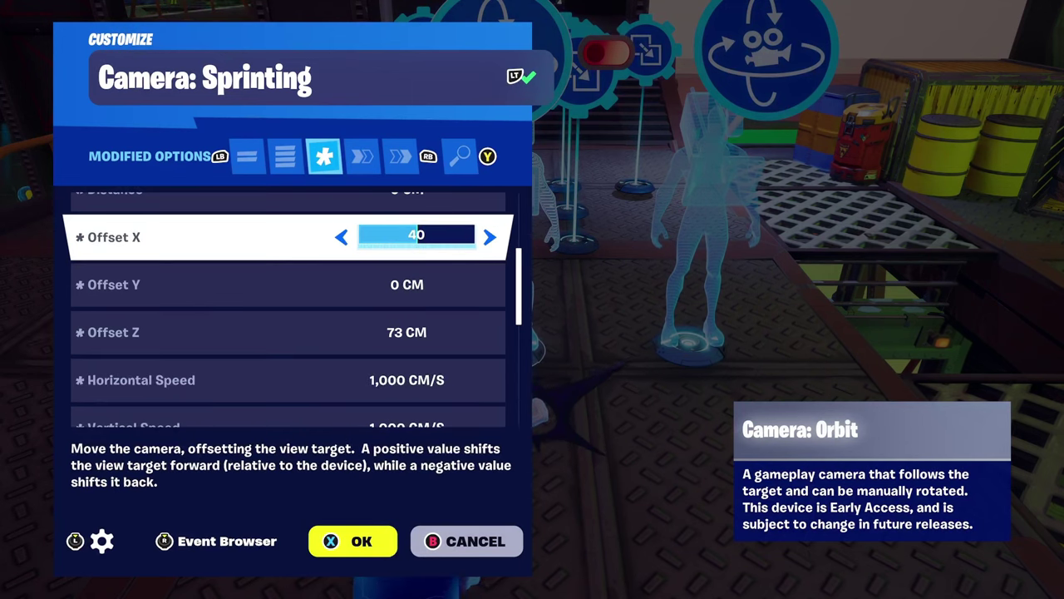
key(Down)
key(Down)
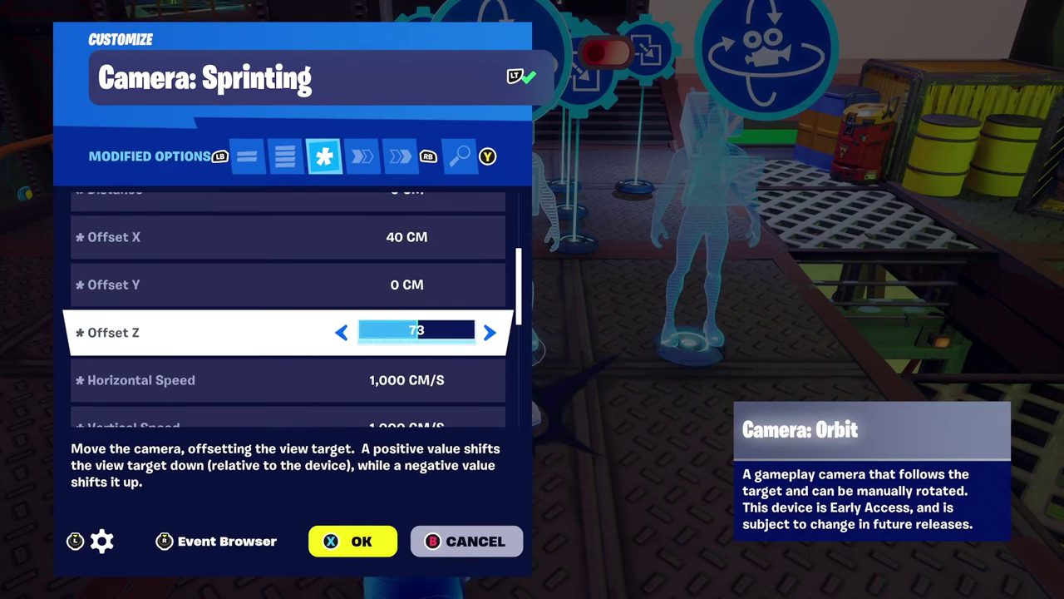
Examine the Sprinting camera's movement speeds, vertical rotation clamp, transition times and collision settings.
key(Down)
key(Down)
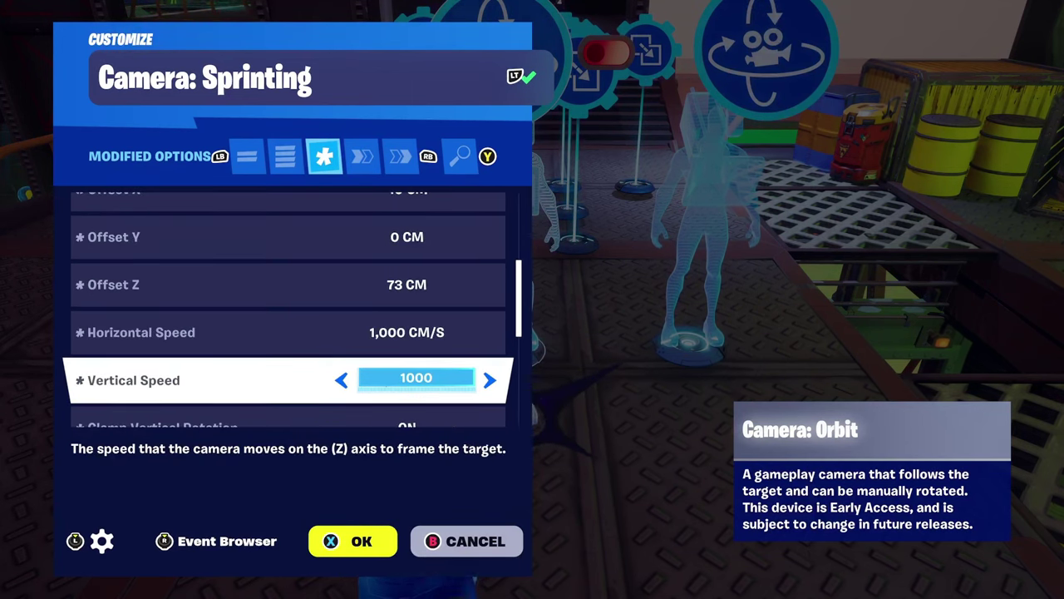
key(Down)
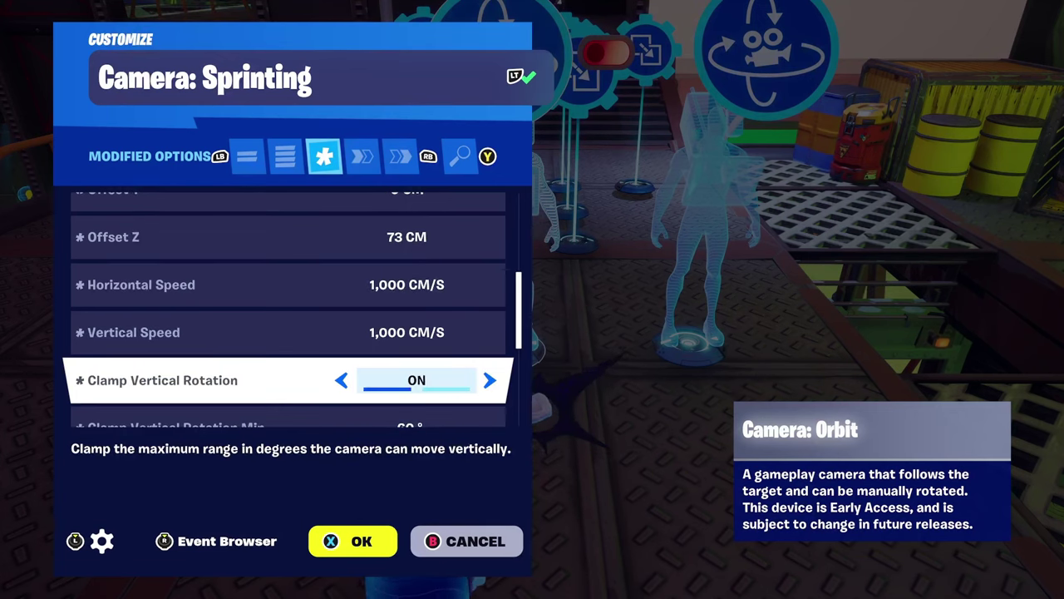
key(Down)
key(Down)
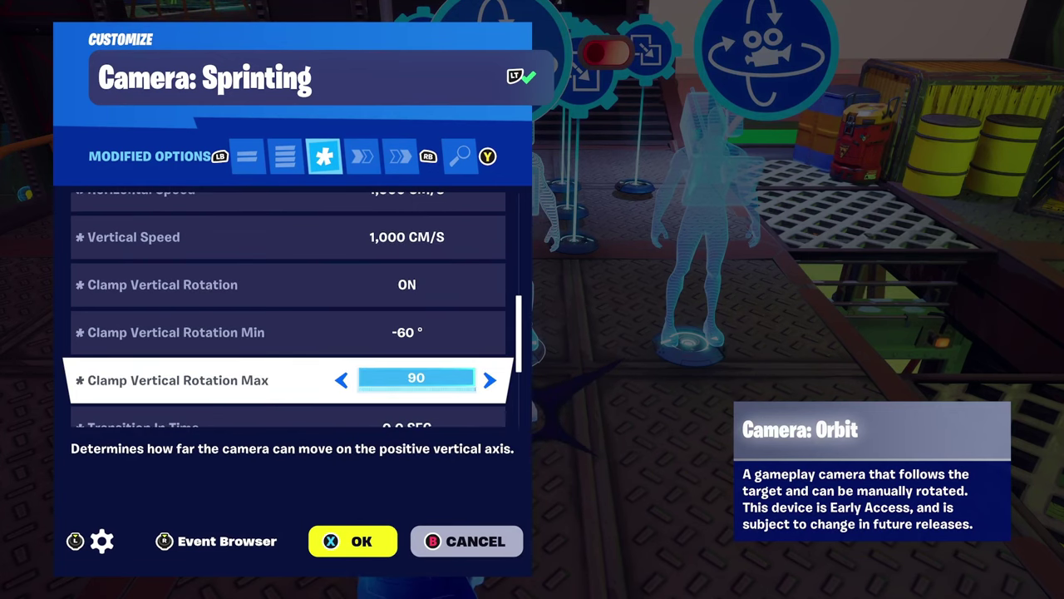
key(Down)
key(Down)
key(Down)
key(Down)
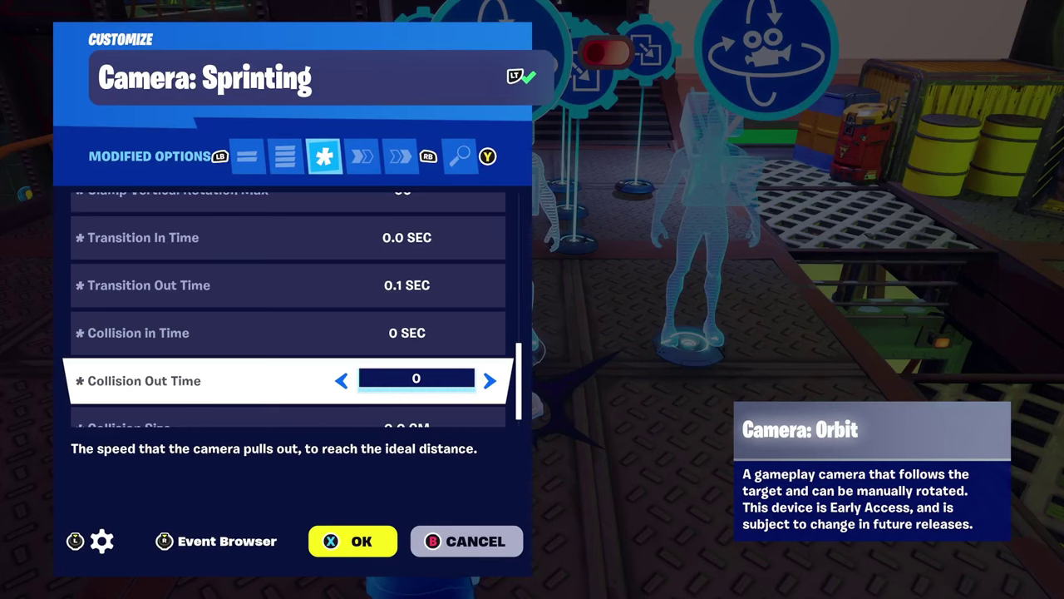
key(Up)
key(Up)
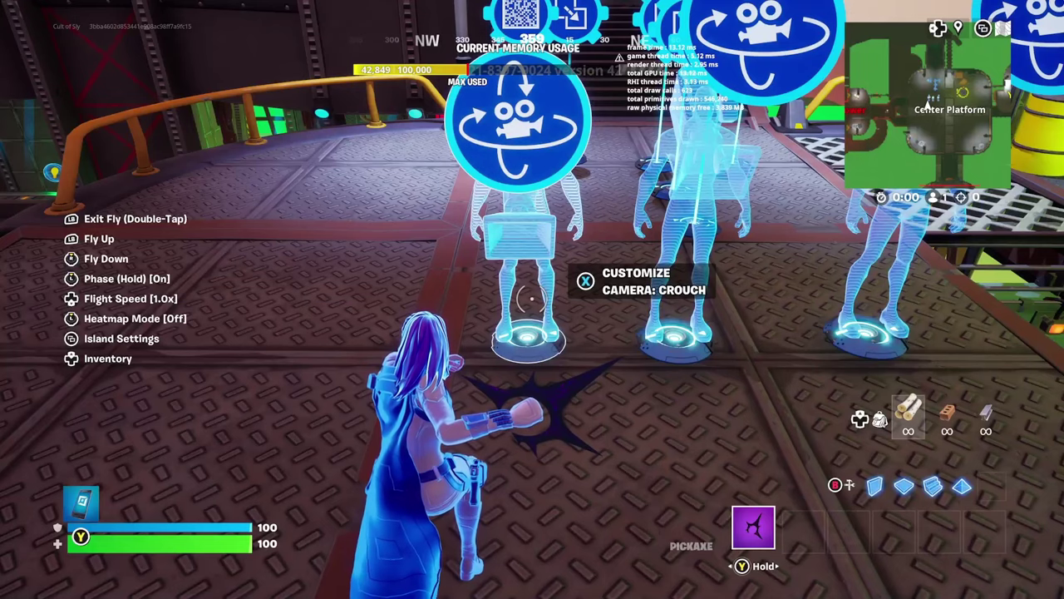
Open the Crouch camera's modified options and examine its player start and elimination settings, field of view, priority, distance and offsets.
key(x)
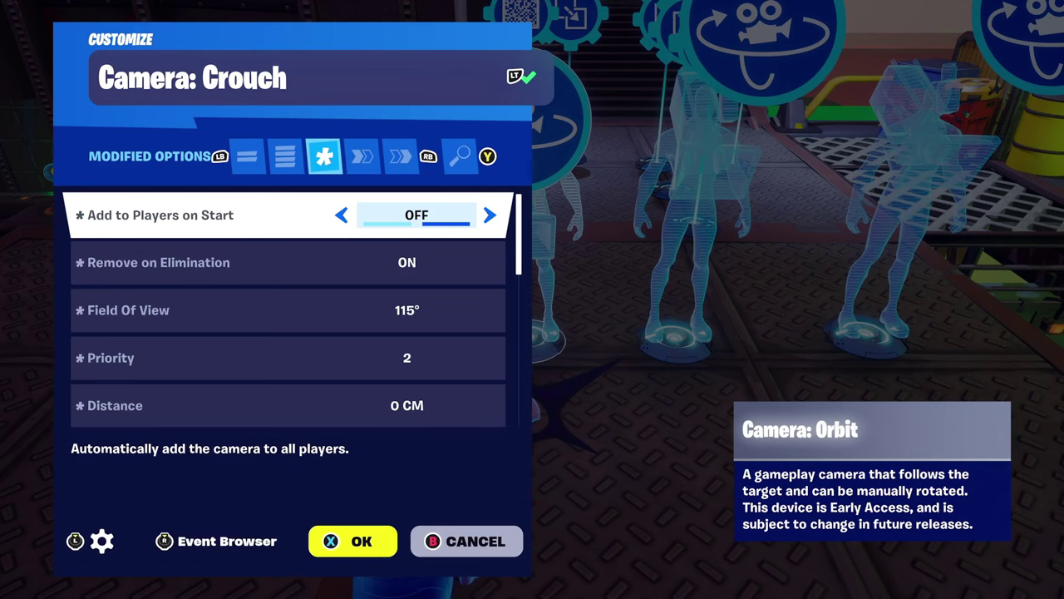
key(Down)
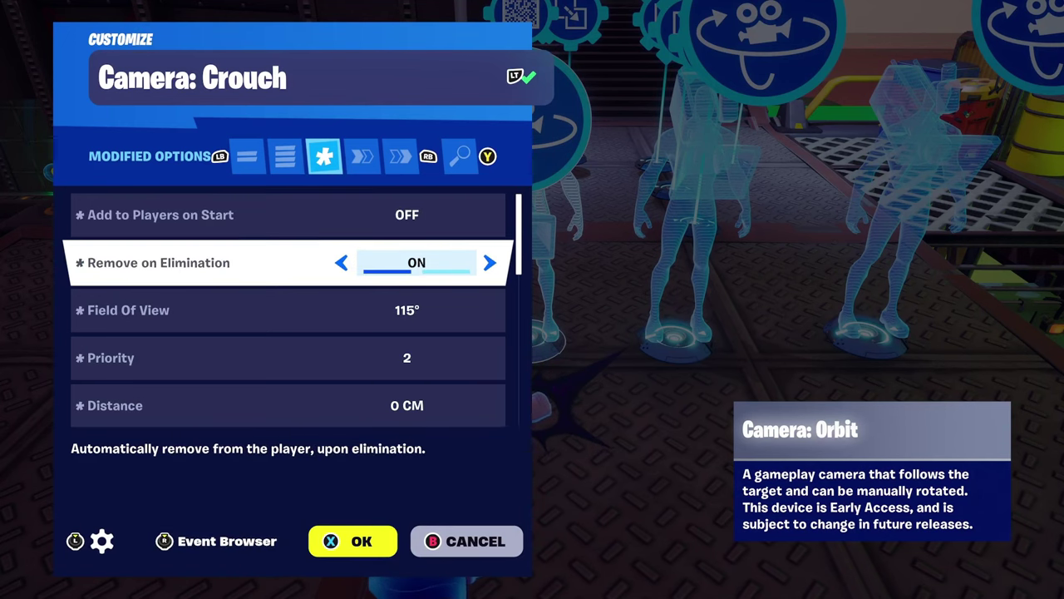
key(Down)
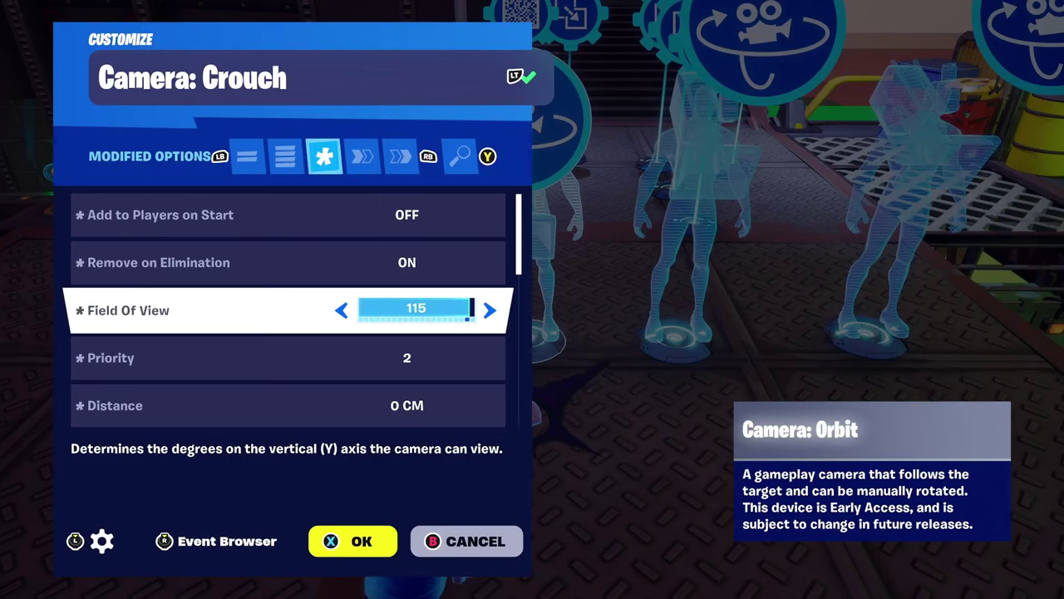
key(Down)
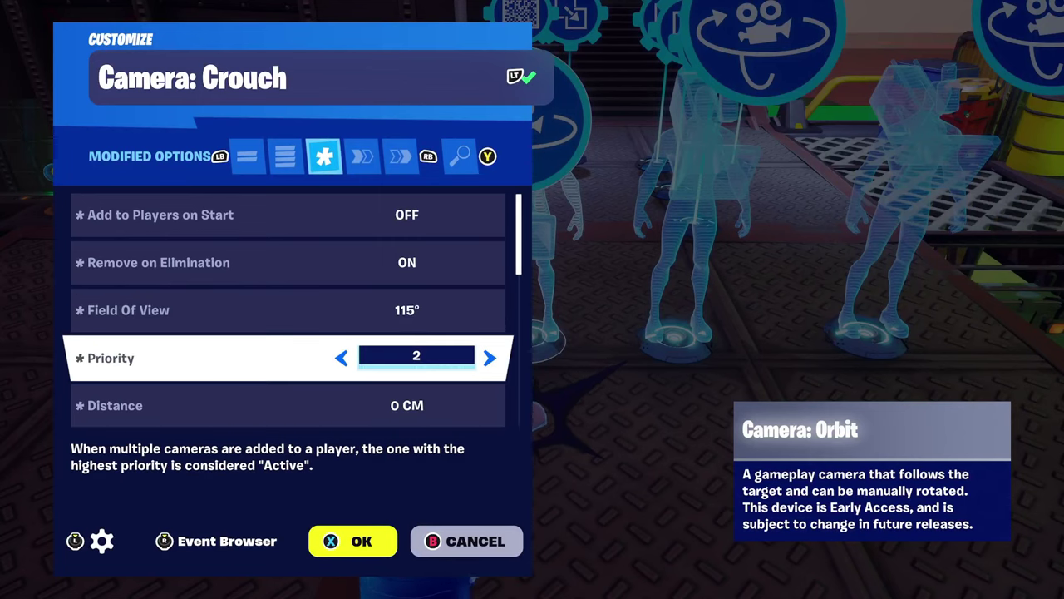
key(Down)
key(Down)
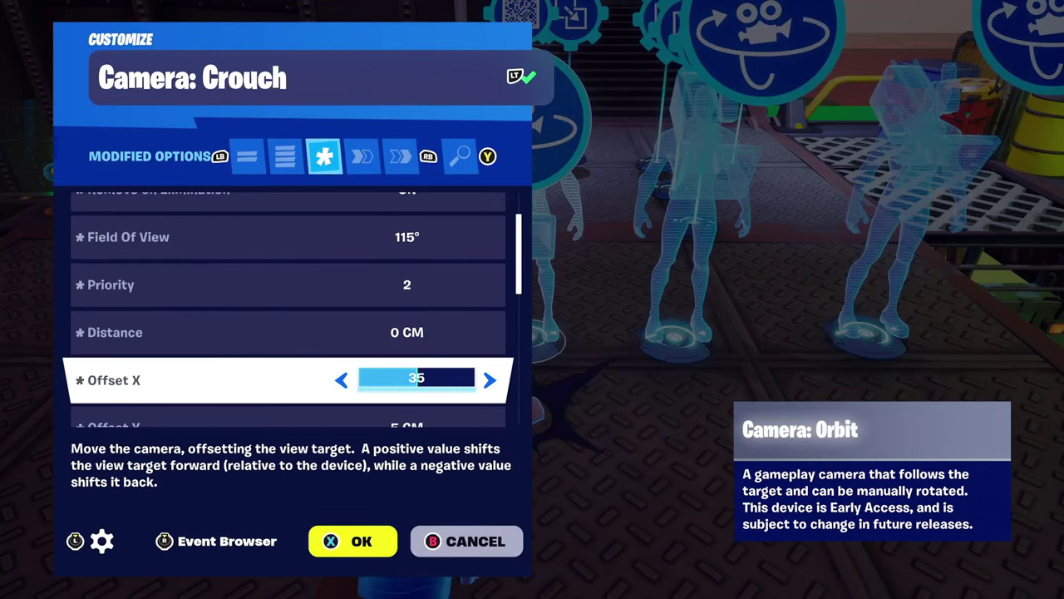
key(Down)
key(Down)
Examine the Crouch camera's movement speeds, vertical rotation clamp, transition and collision settings.
key(Down)
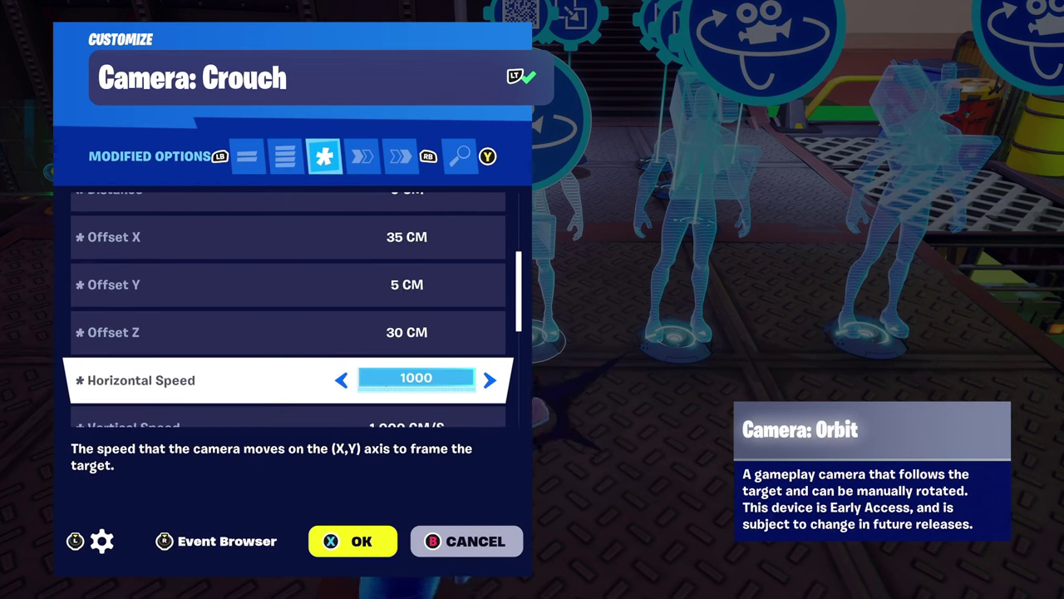
key(Down)
key(Down)
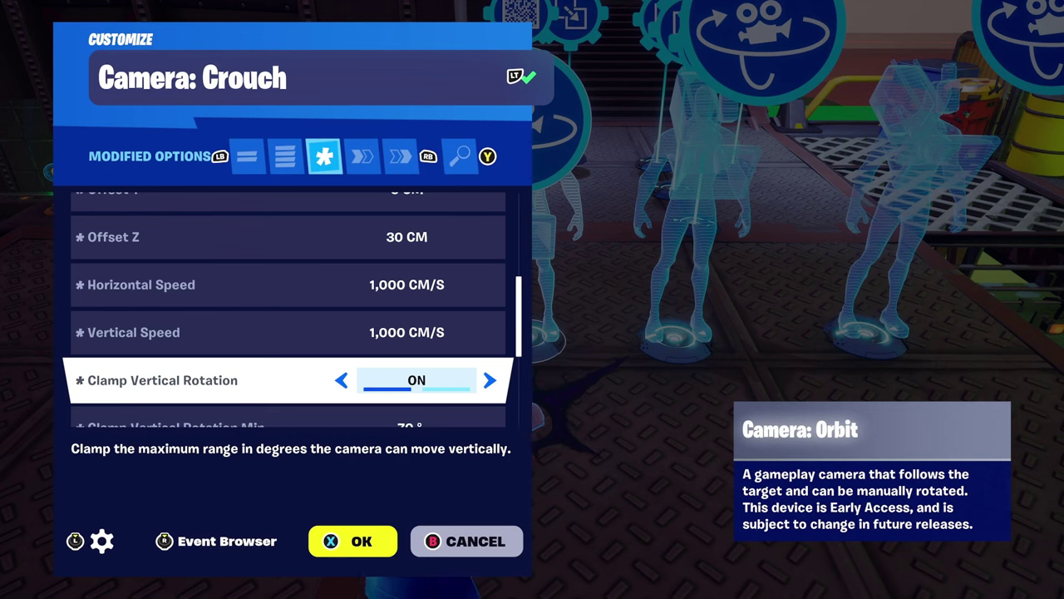
key(Down)
key(Down)
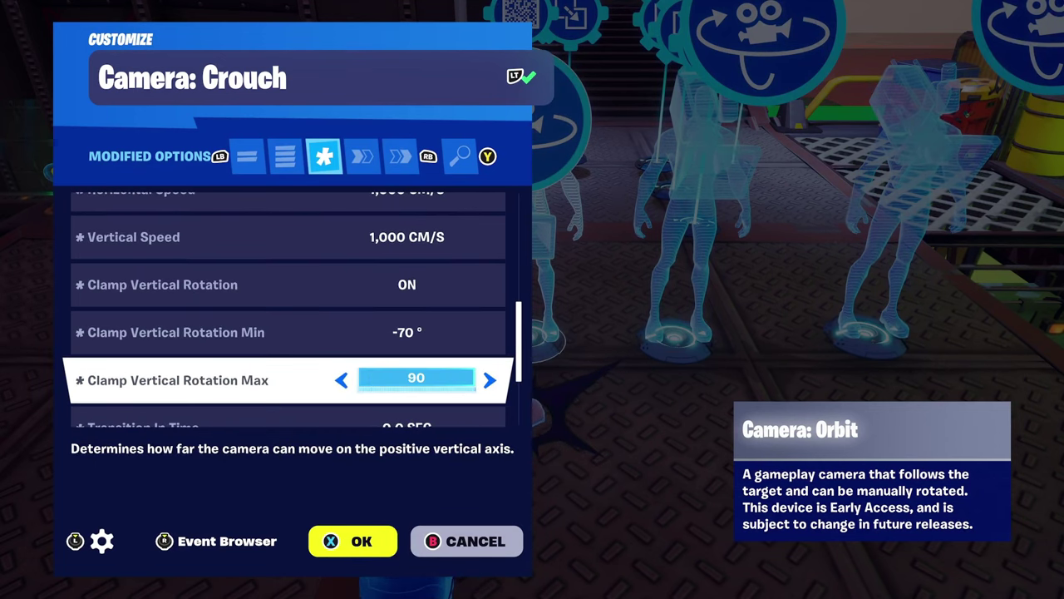
key(Down)
key(Down)
key(Down)
key(Down)
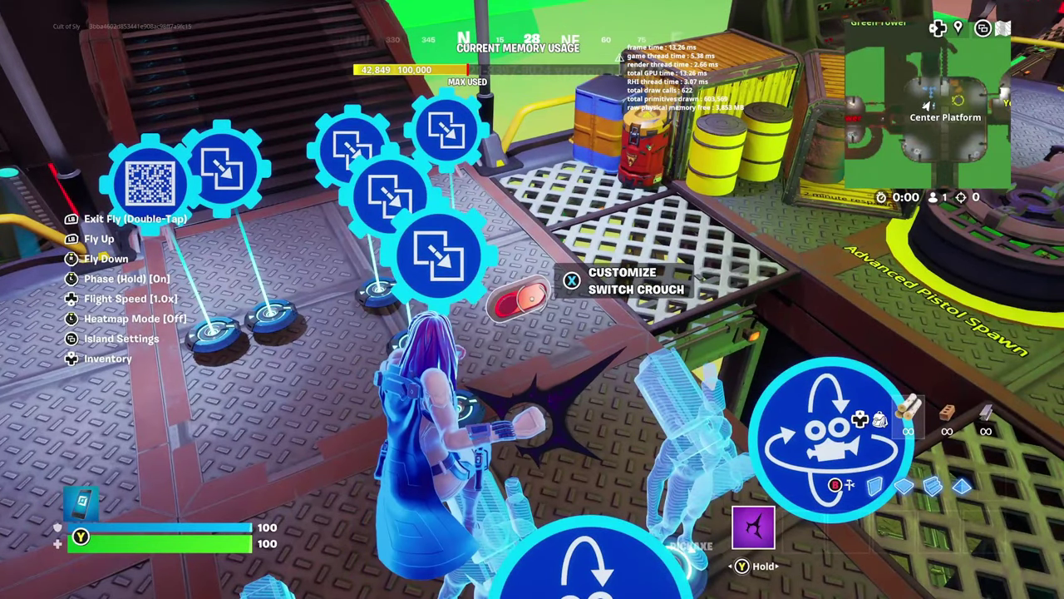
Open the Switch Crouch device's modified options and examine its sound, per-player state and check-when-disabled settings.
key(e)
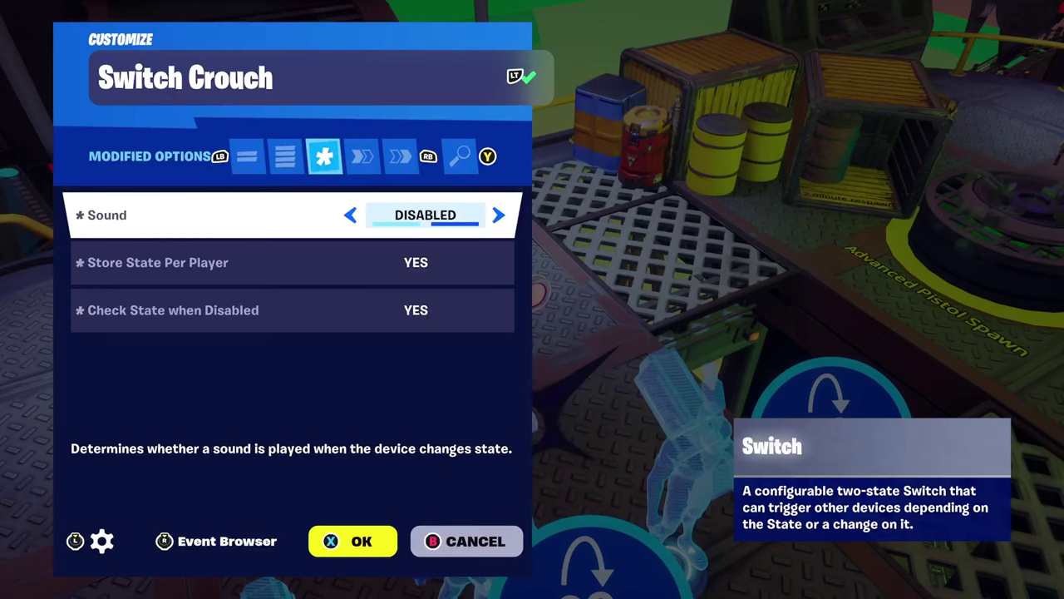
key(Down)
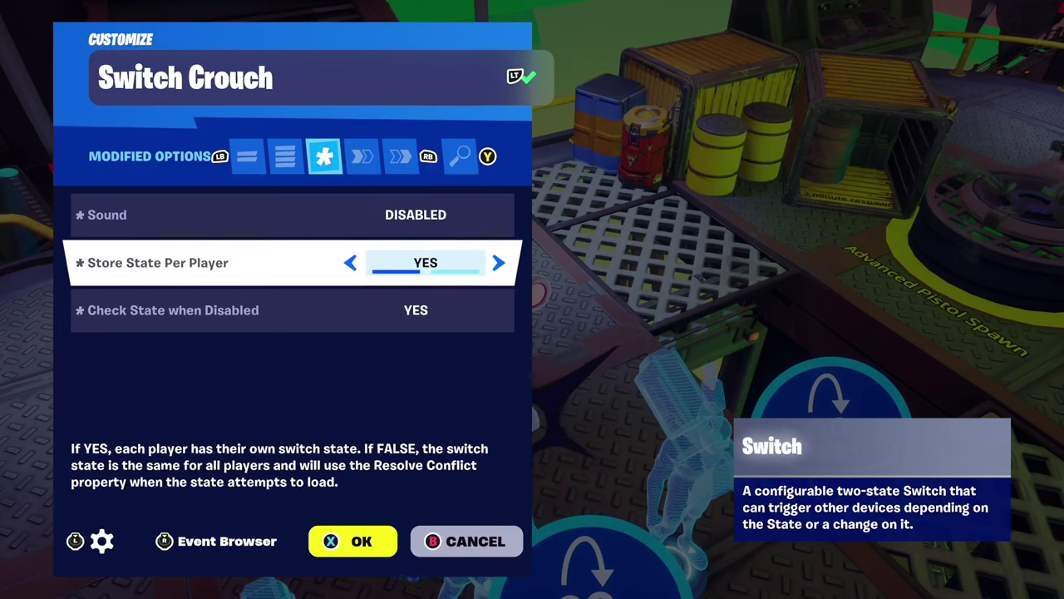
key(Down)
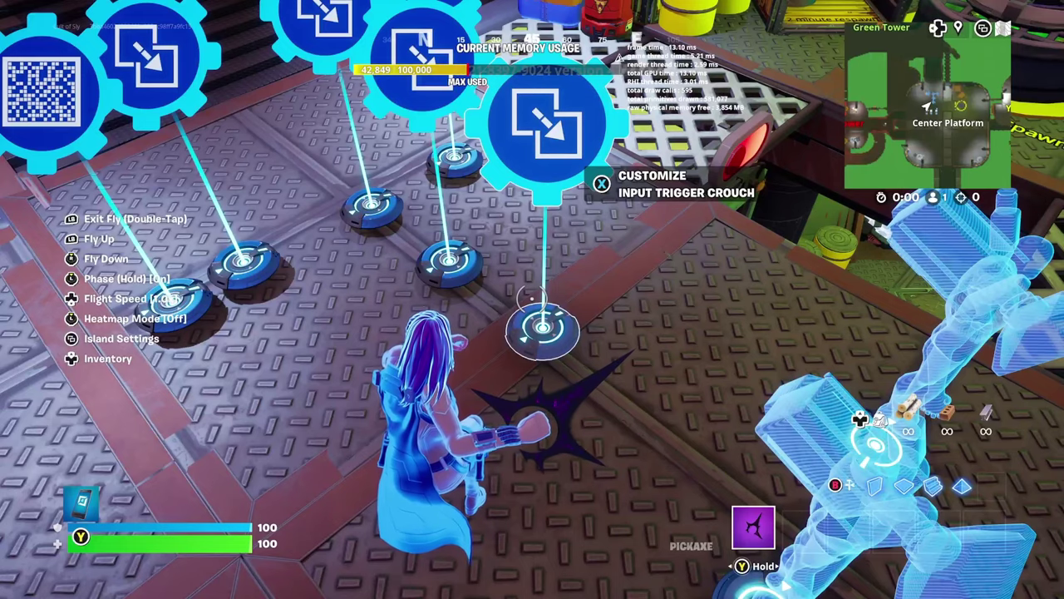
Open the Input Trigger Crouch device's modified options and examine its creative input, HUD display and registered player behavior.
key(e)
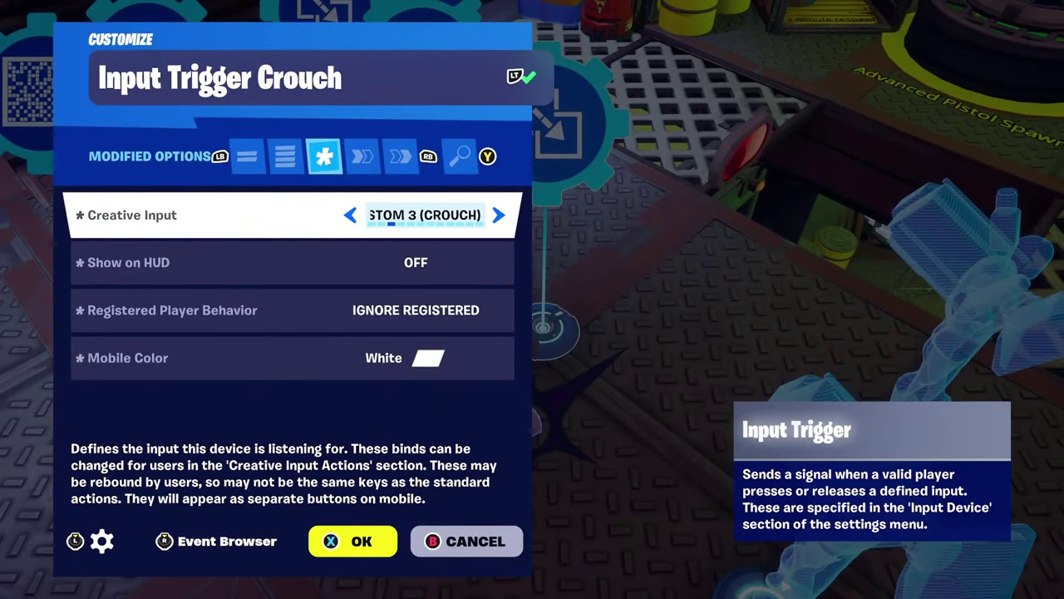
key(Down)
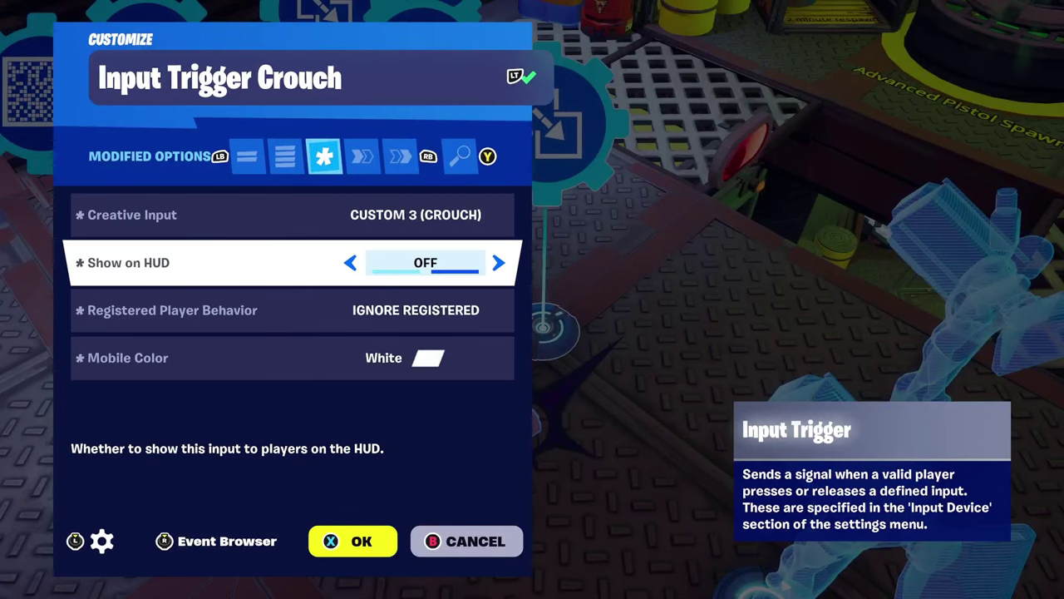
key(Down)
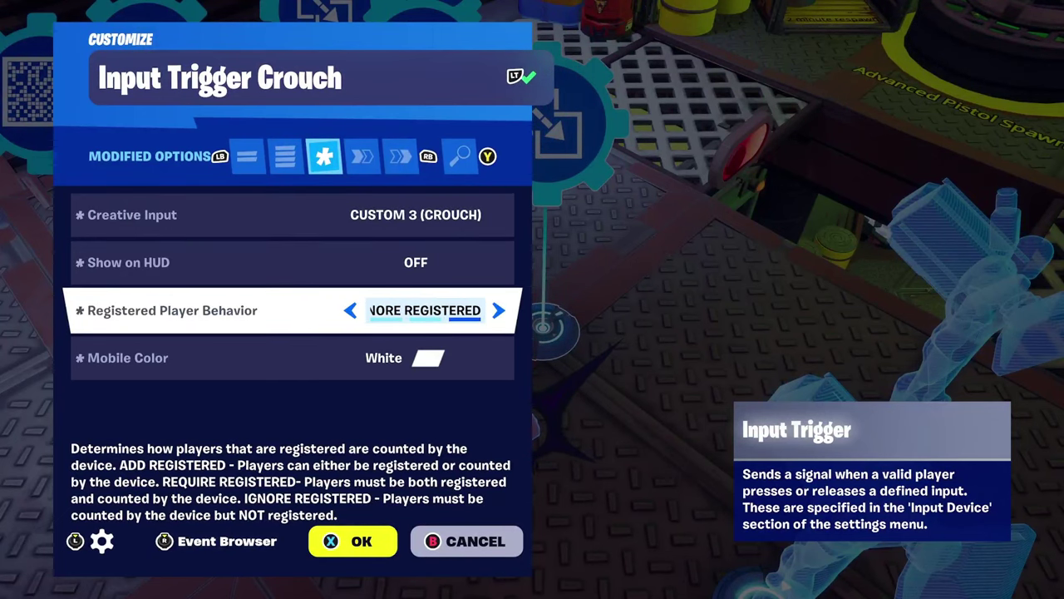
key(Escape)
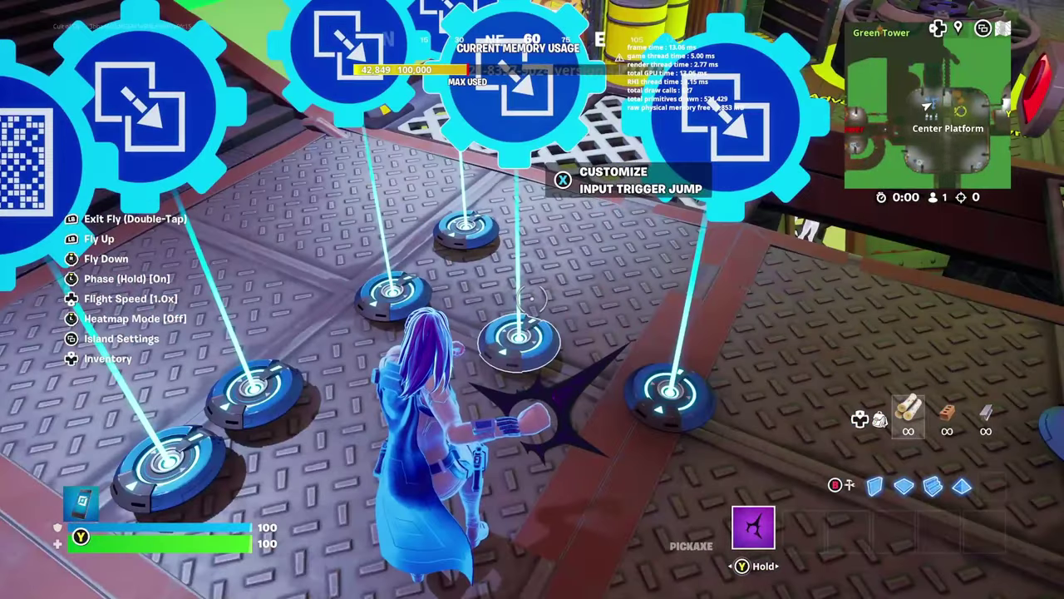
Open the Input Trigger Jump device's modified options and examine its creative input, HUD display and registered player behavior.
key(x)
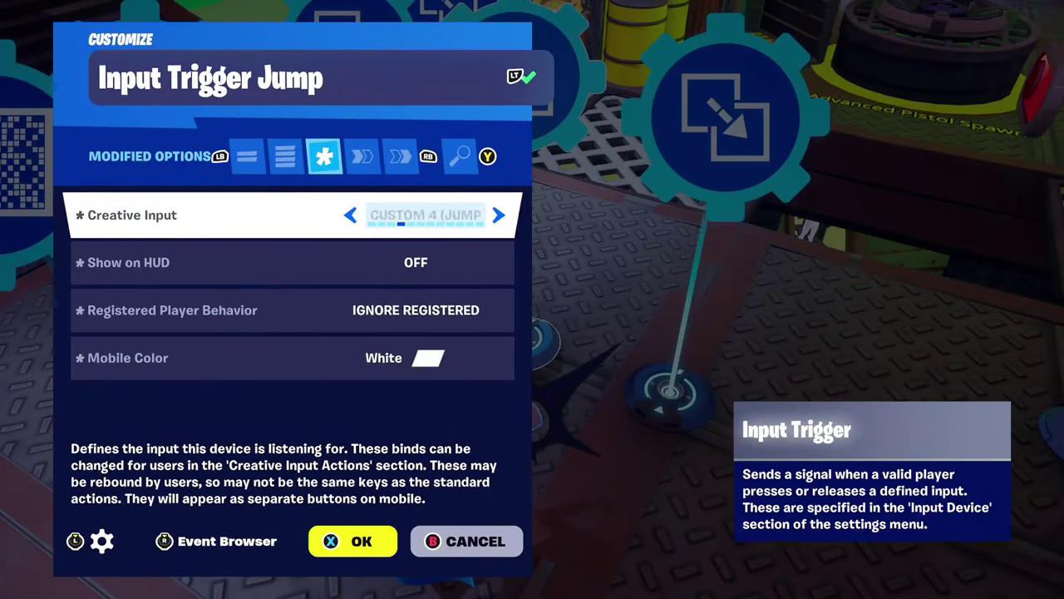
key(Down)
key(Down)
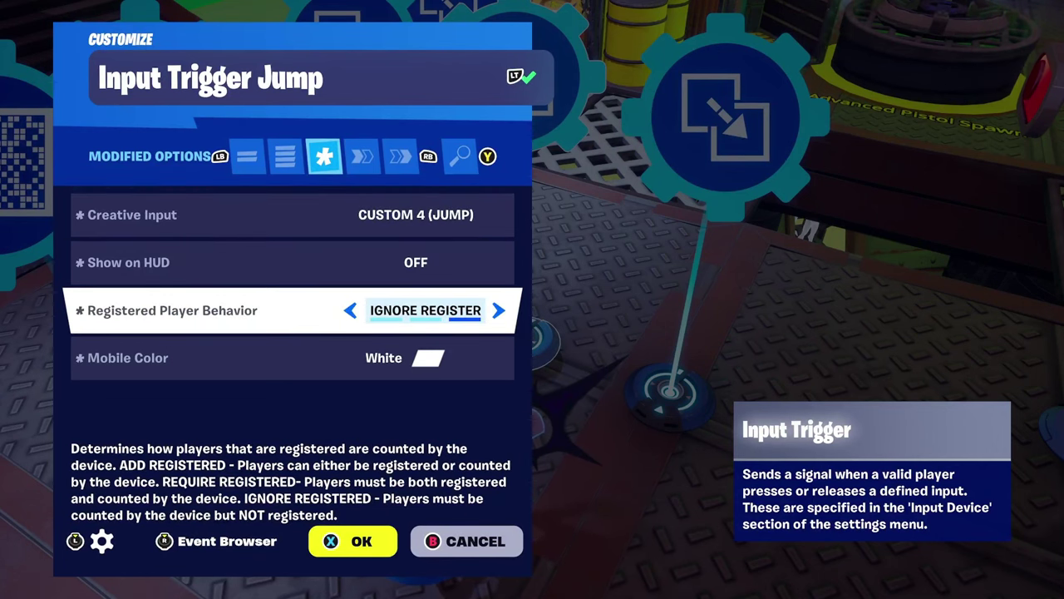
key(Escape)
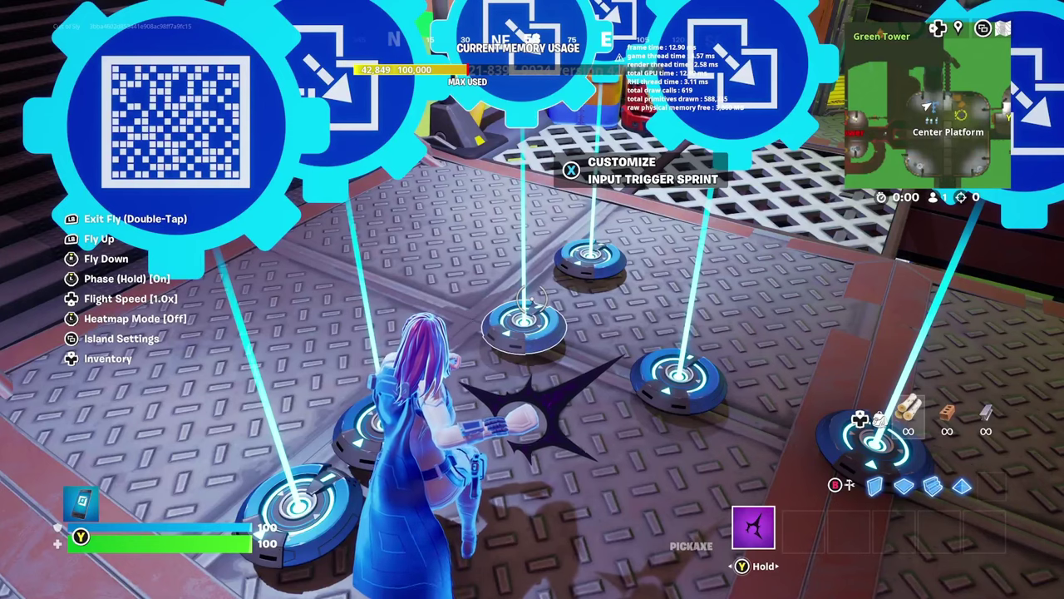
Open the Input Trigger Sprint device's modified options and examine its creative input, HUD display and registered player behavior.
key(e)
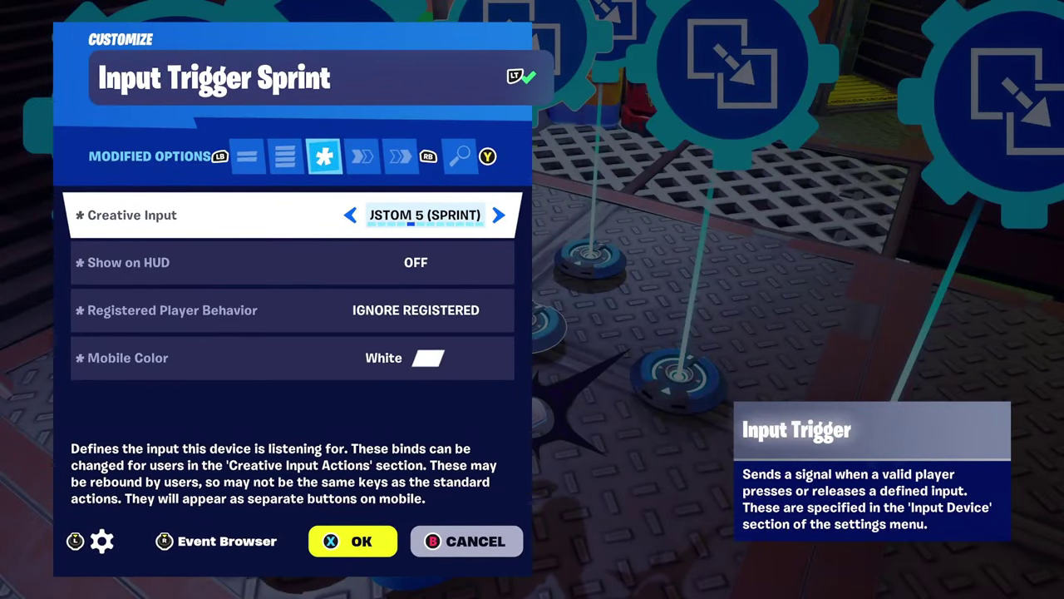
key(Down)
key(Down)
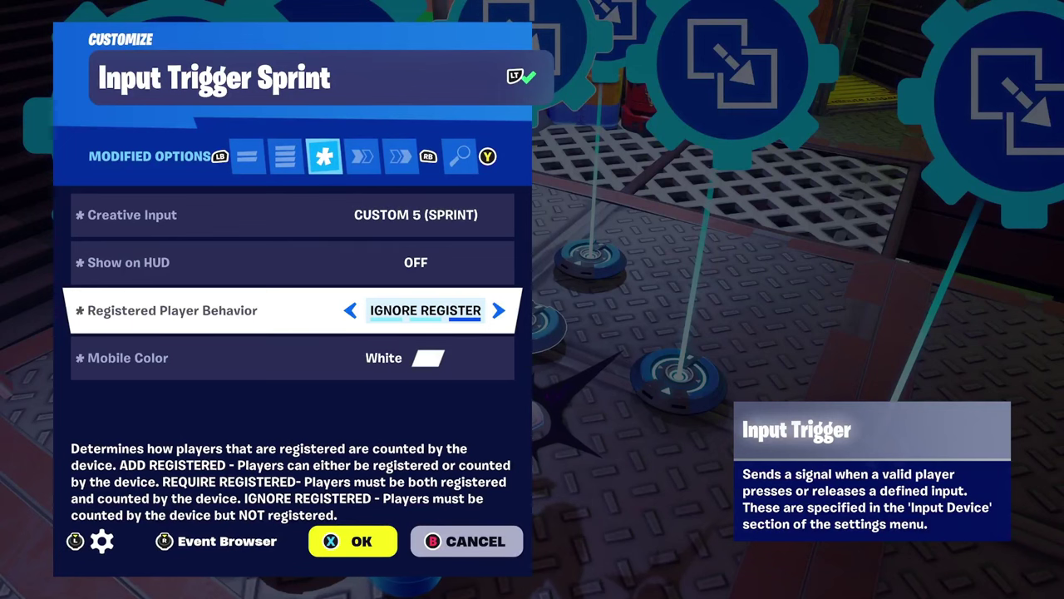
key(Escape)
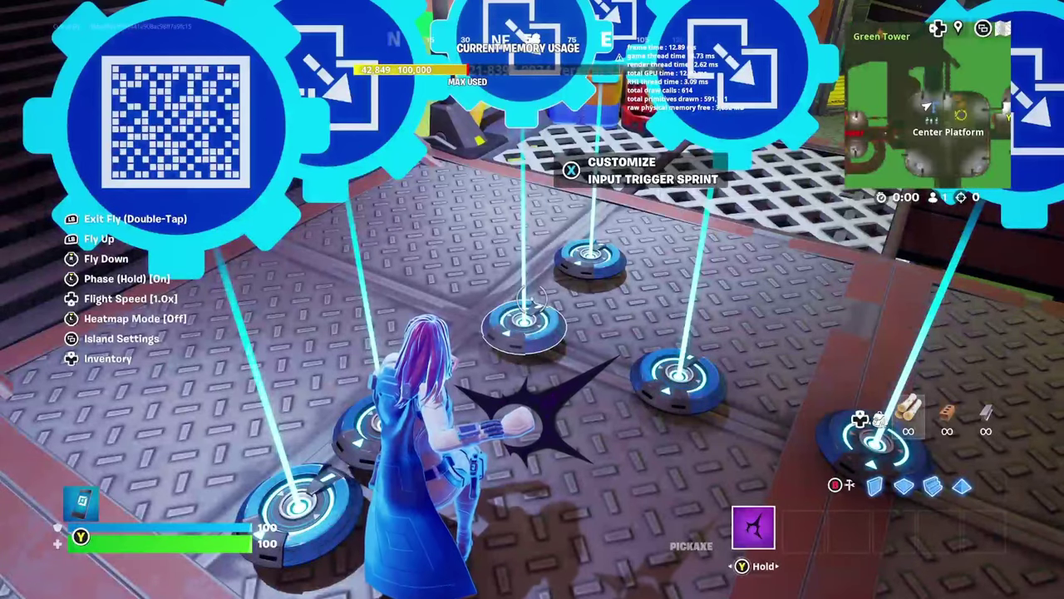
Open the Input Trigger Sprint2 device's modified options and examine its creative input, axis direction, HUD display, registered player behavior and mobile color.
key(w)
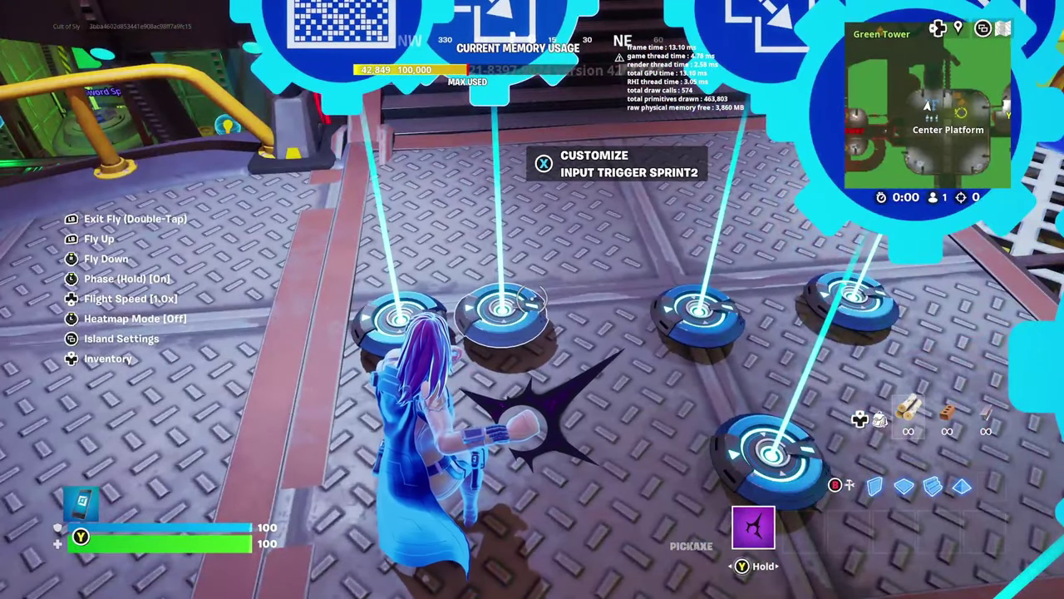
key(e)
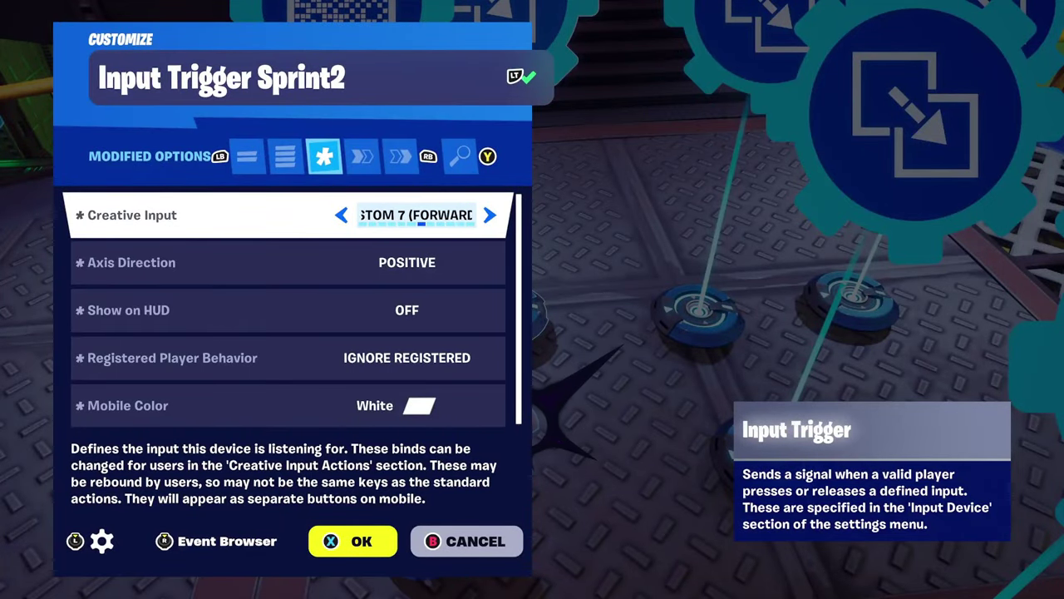
key(Down)
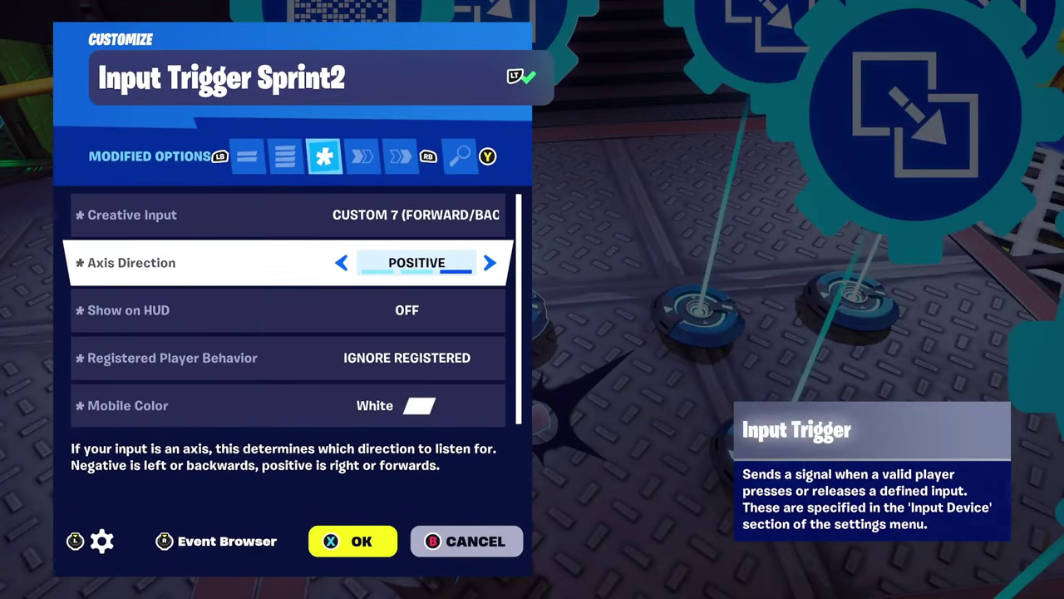
key(Down)
key(Down)
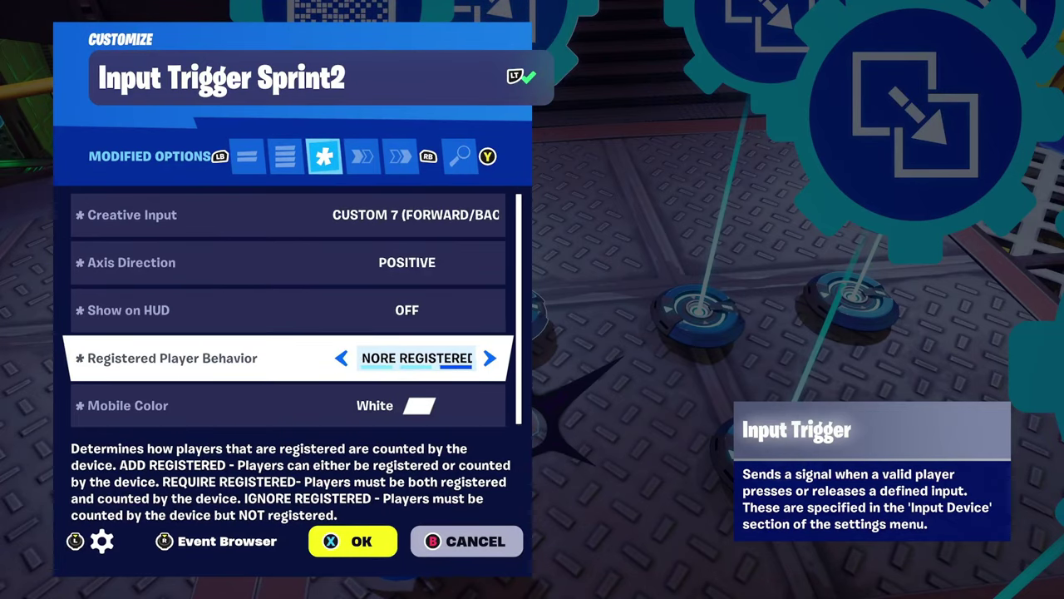
key(Down)
key(Escape)
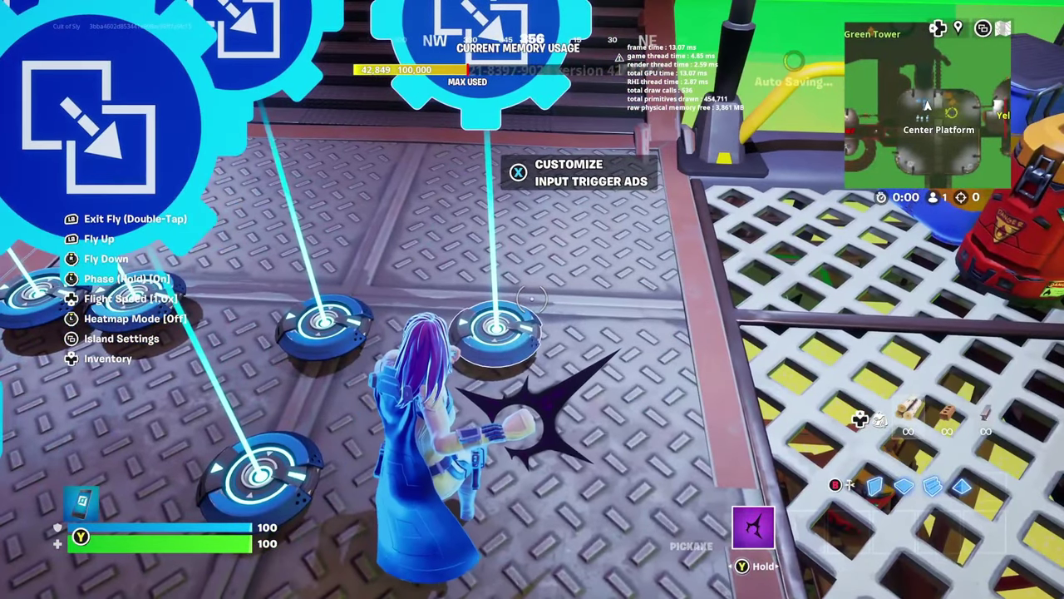
Open the Input Trigger ADS device's modified options and examine its creative input, HUD display and registered player behavior.
key(e)
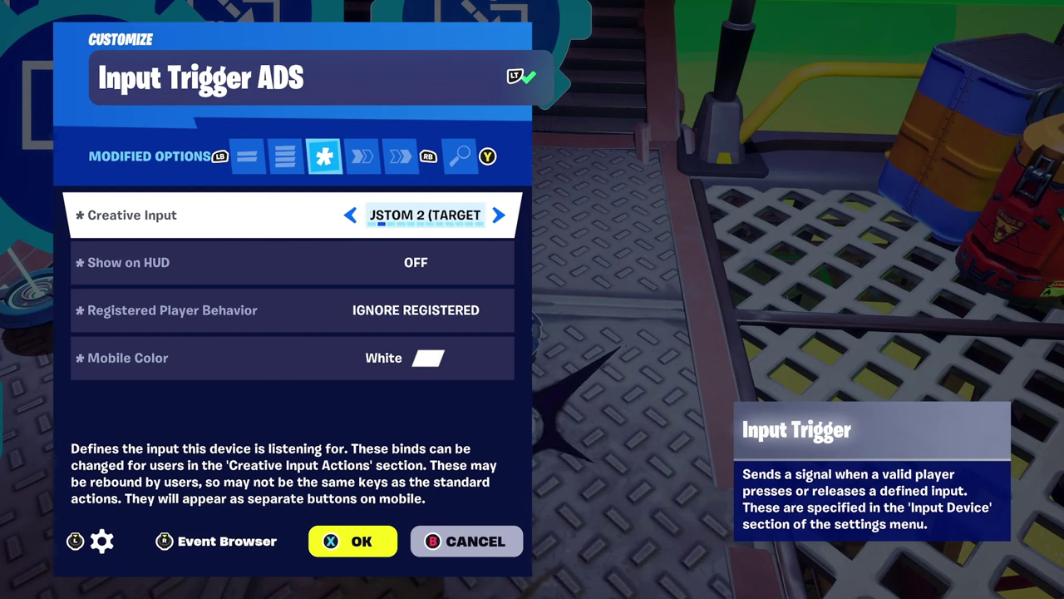
key(Down)
key(Down)
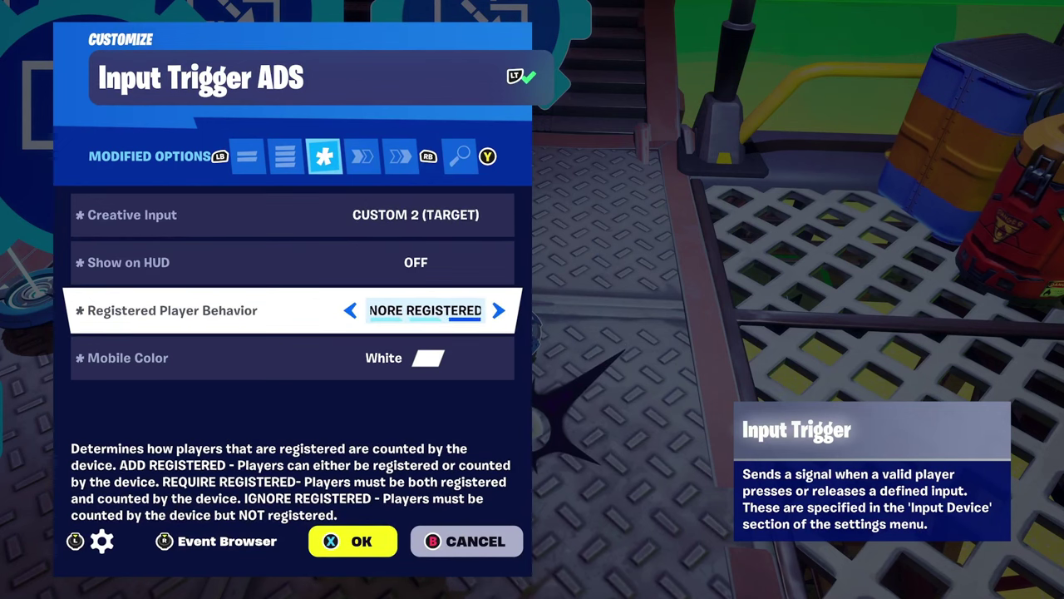
key(Up)
Set Enabled At Game Start to Off for the Input Trigger ADS device and accept the change.
key(q)
key(q)
key(e)
key(Down)
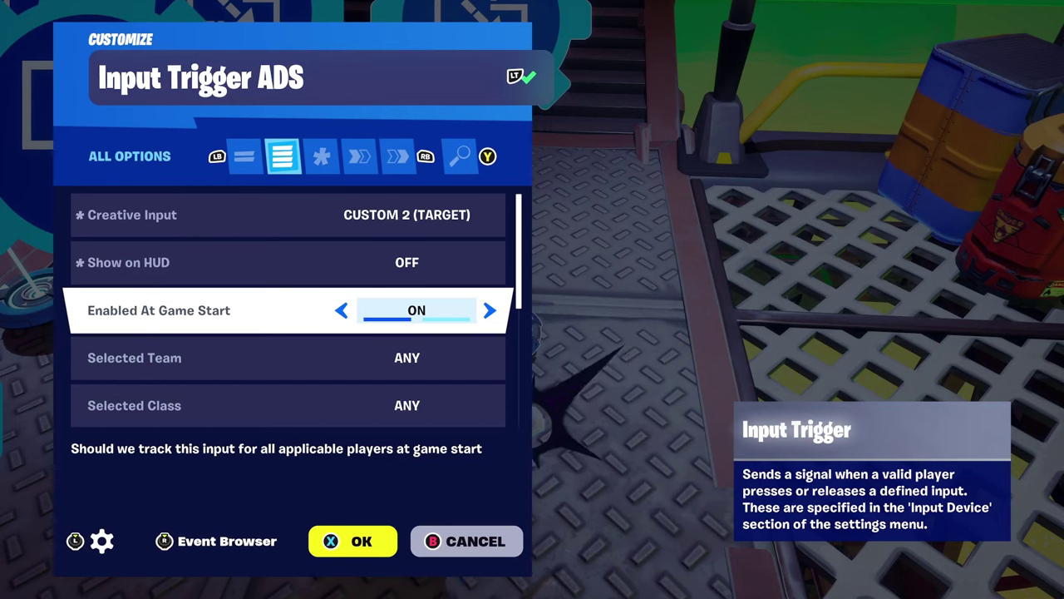
key(Right)
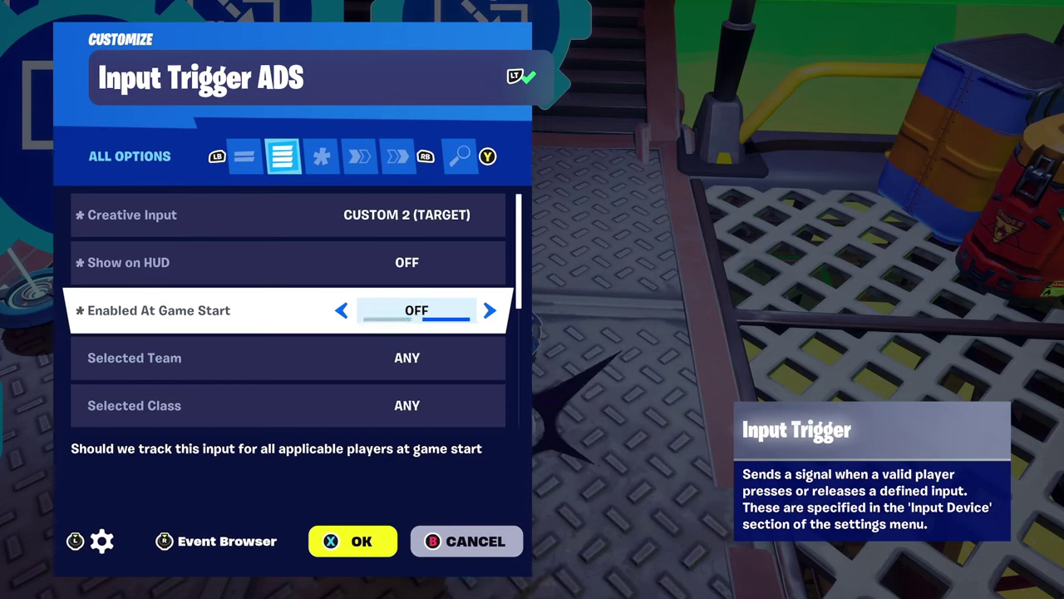
key(Return)
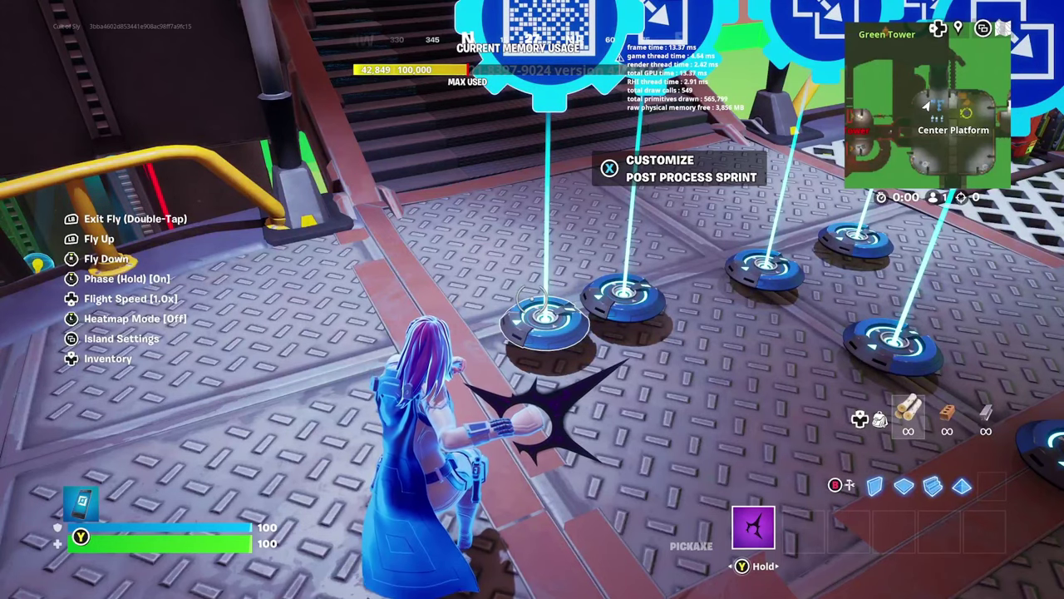
Open the Post Process Sprint device's modified options and examine its enabled phase, effect, starting strength and blend in strength.
key(Return)
key(e)
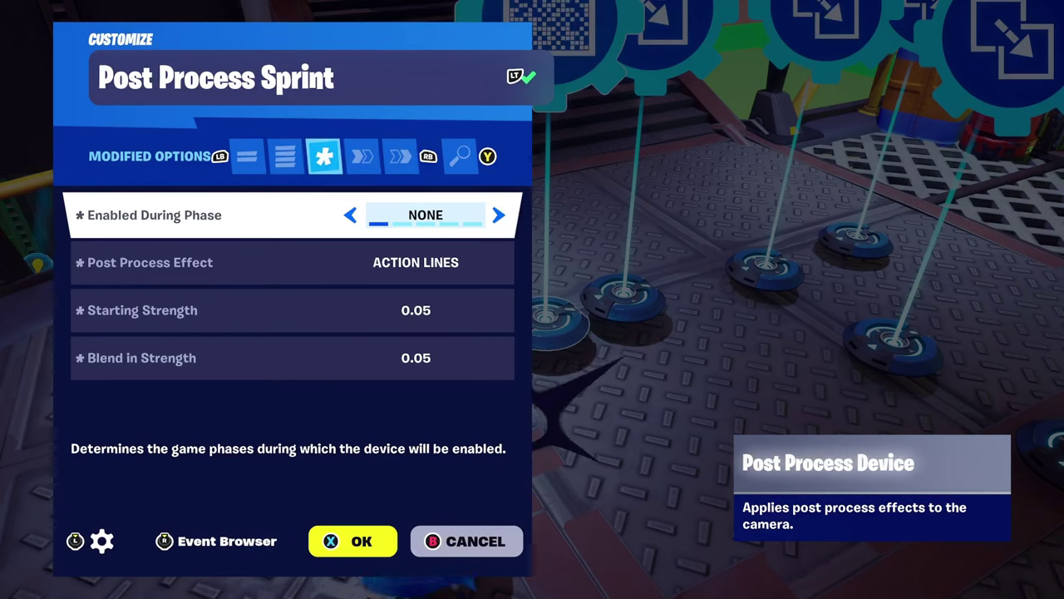
key(Down)
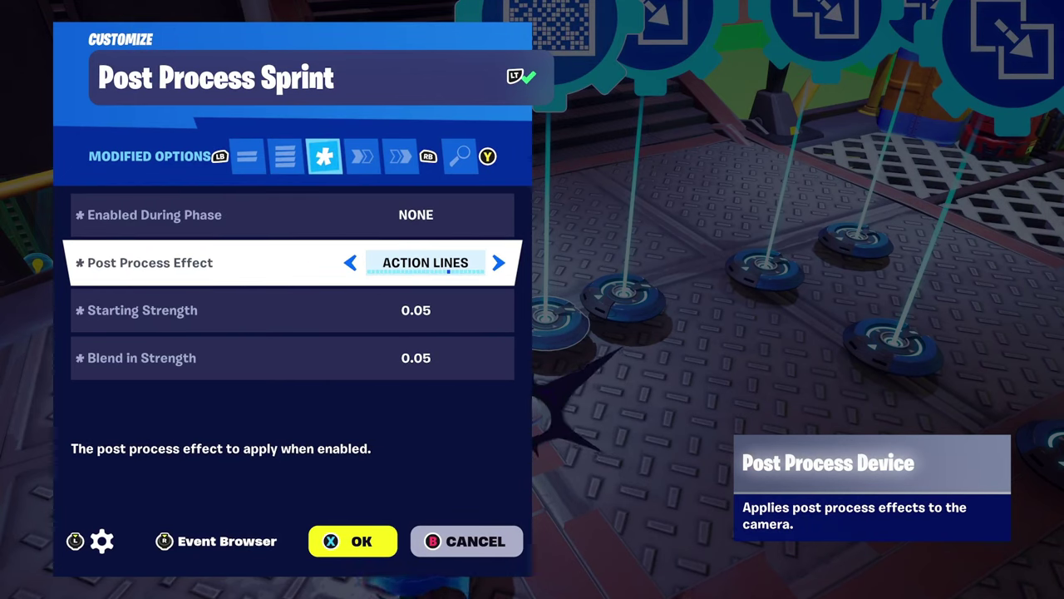
key(Down)
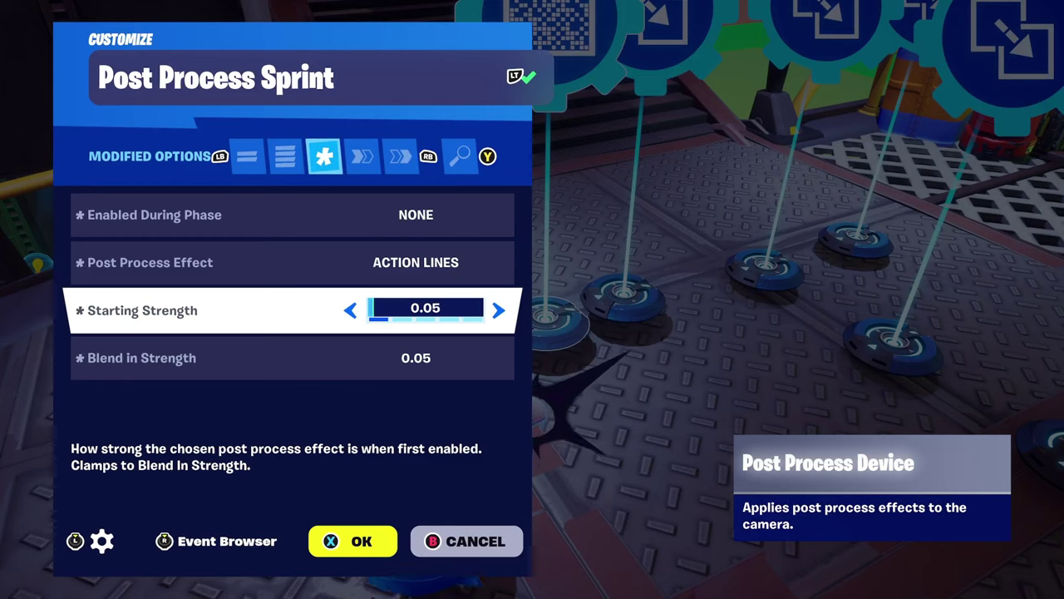
key(Down)
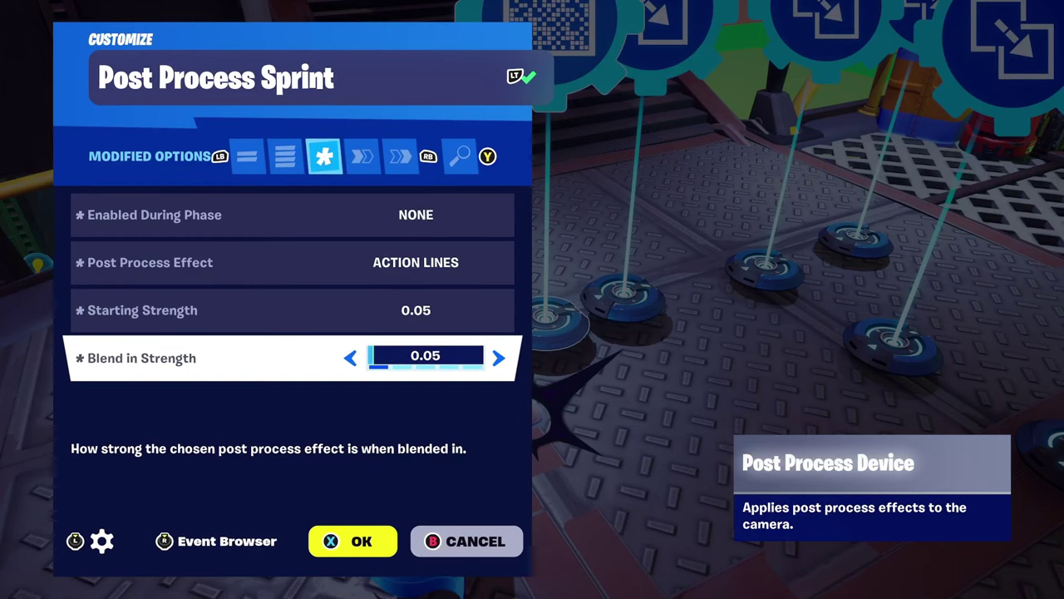
key(Up)
key(Down)
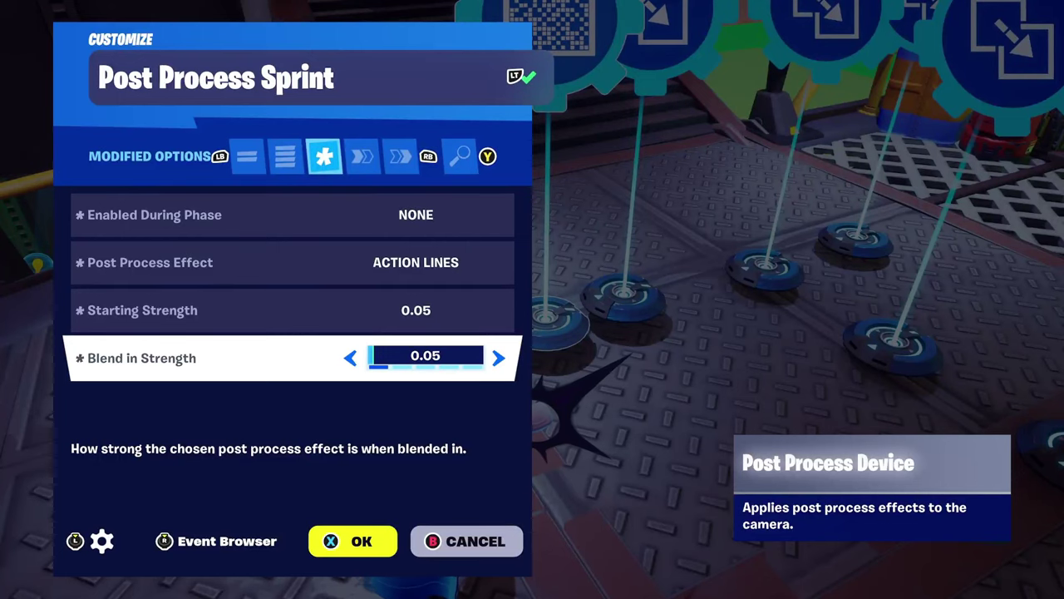
key(Escape)
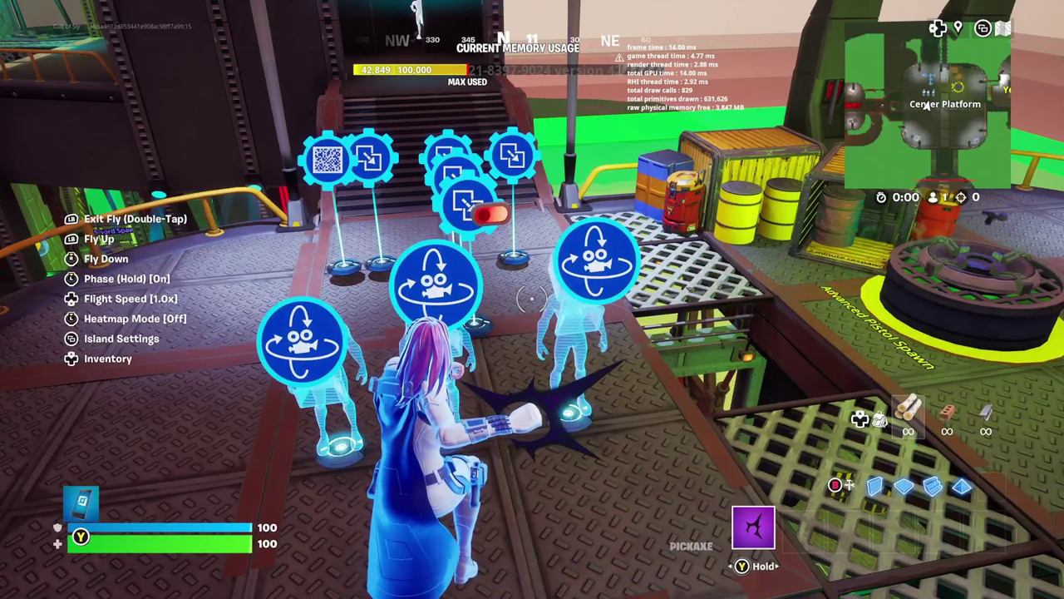
Open the Standing camera's functions and look through its Enable, Disable, Add to Player and Remove from Player bindings.
key(w)
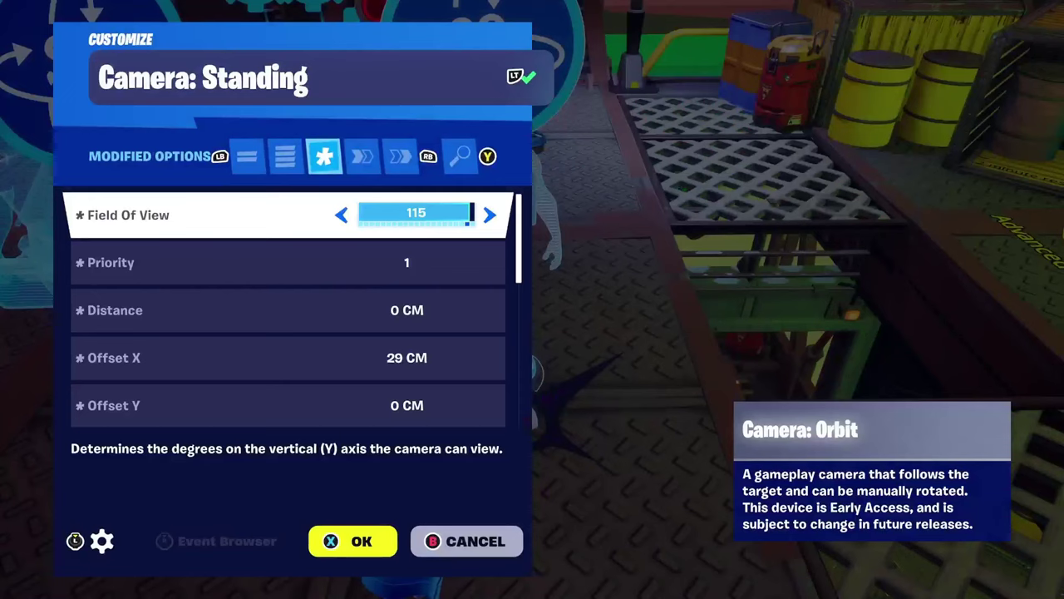
key(e)
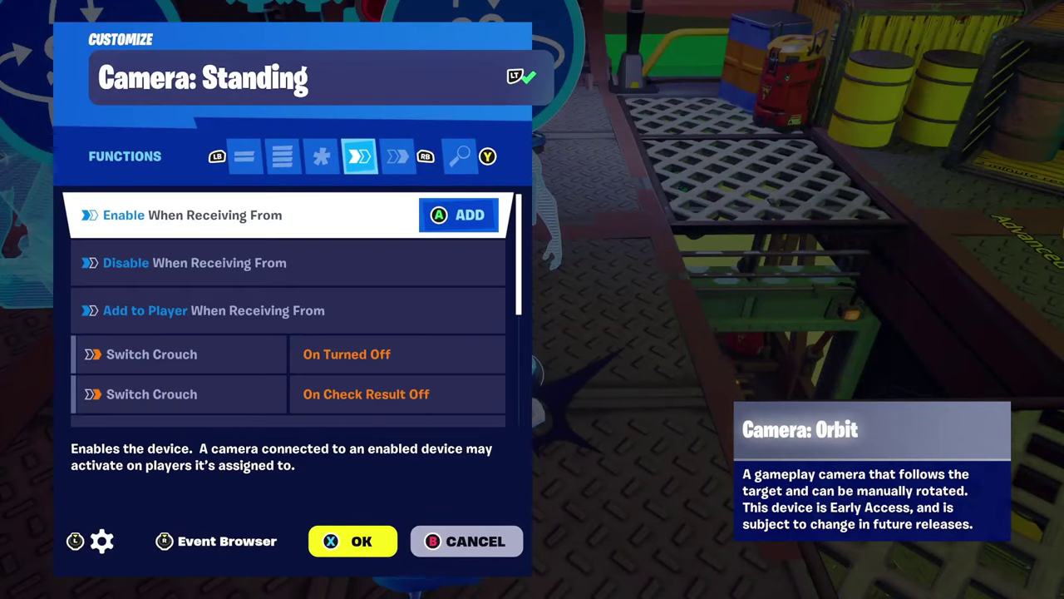
key(Down)
key(Down)
key(Down)
key(Down)
key(Down)
key(Up)
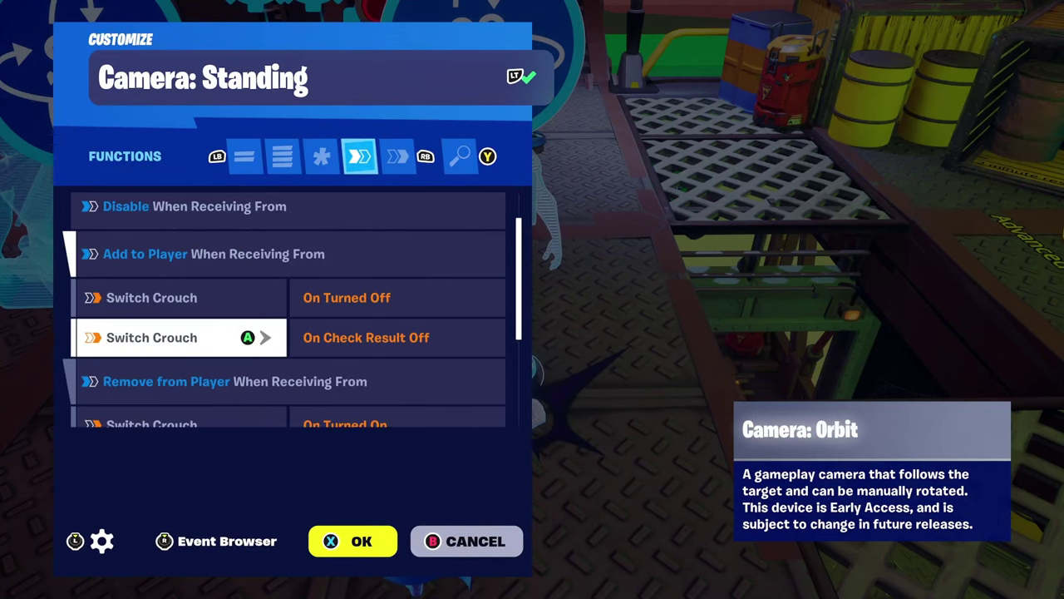
Examine the Switch Crouch events bound to the Standing camera's Add to Player function.
key(Down)
key(Up)
key(Up)
key(Up)
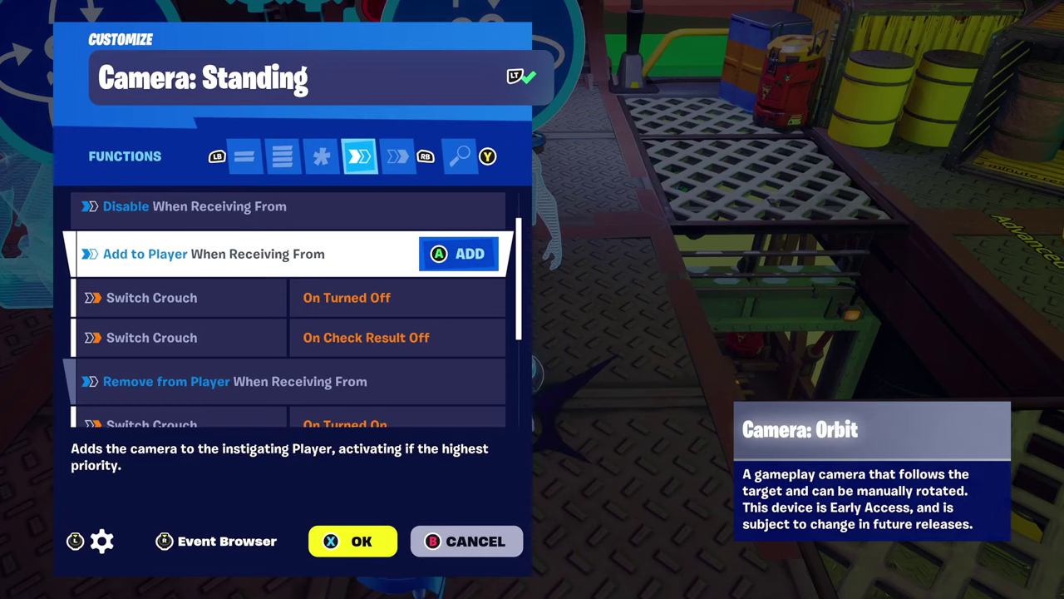
key(Down)
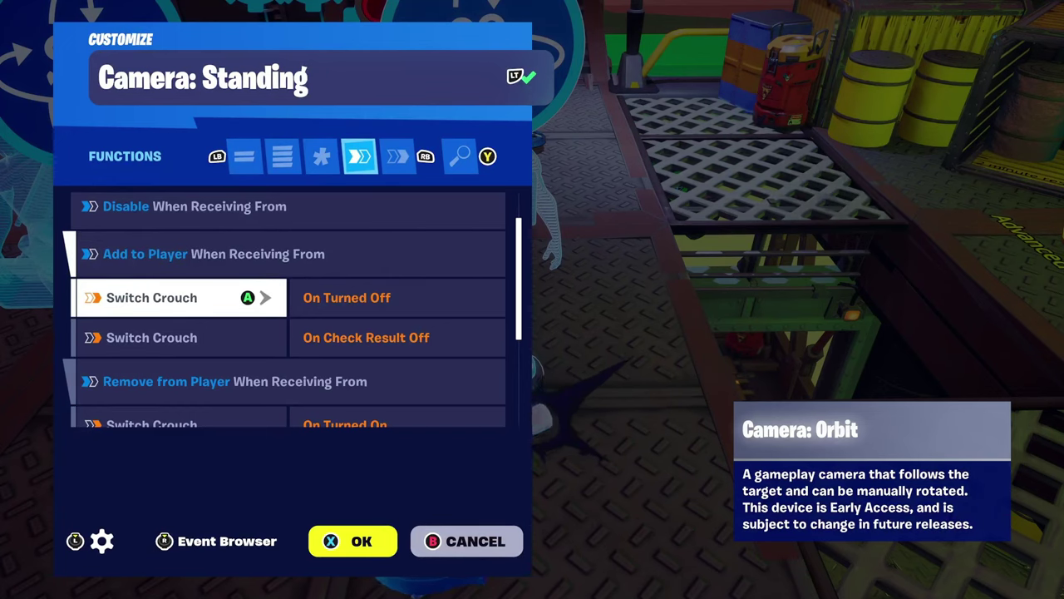
key(Right)
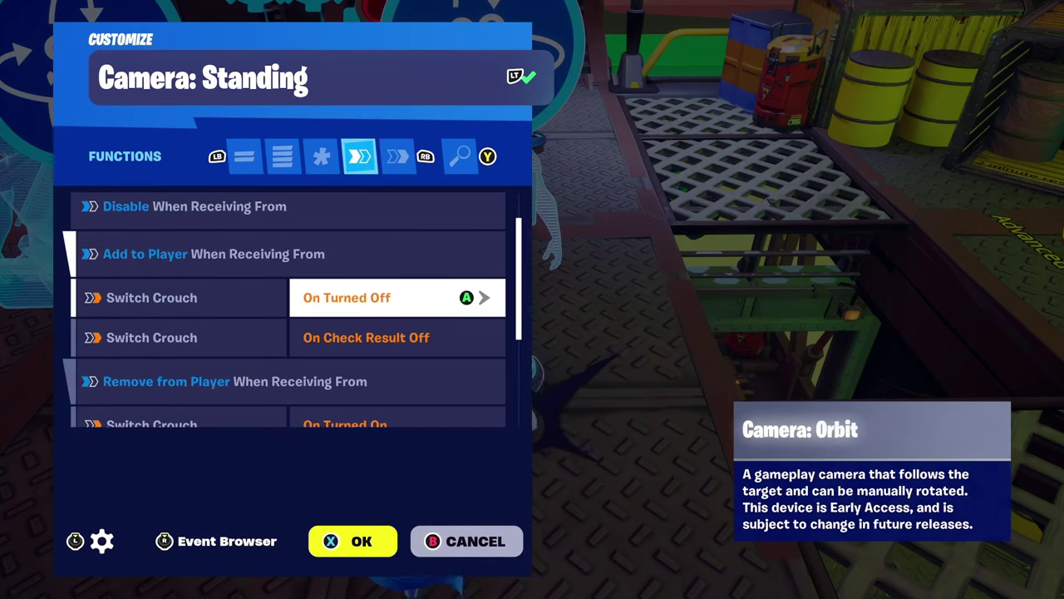
Check the Standing camera's remaining Add to Player event and bring up its full list of Remove from Player bindings.
key(Down)
key(Right)
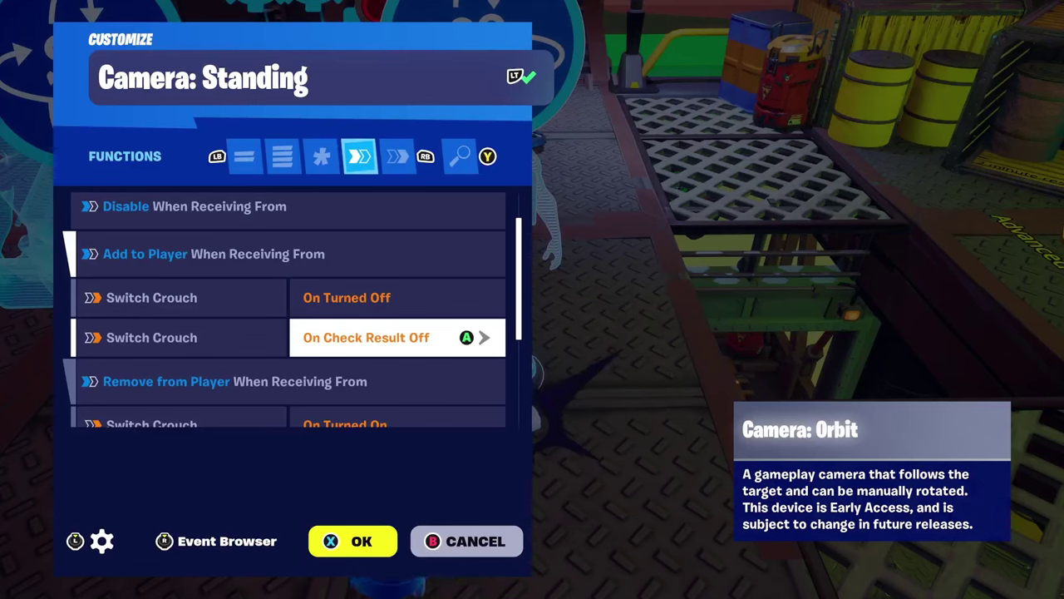
key(Left)
key(Down)
key(Down)
key(Down)
key(Down)
key(Up)
key(Up)
key(Up)
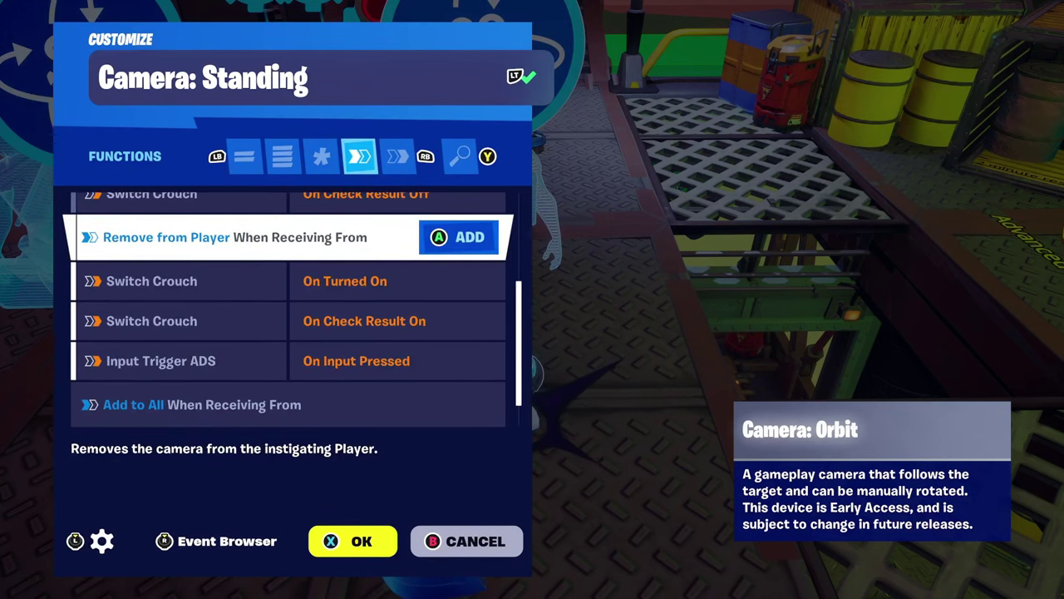
Examine the Switch Crouch and Input Trigger ADS events bound to the Standing camera's Remove from Player function, then close its settings.
key(Down)
key(Right)
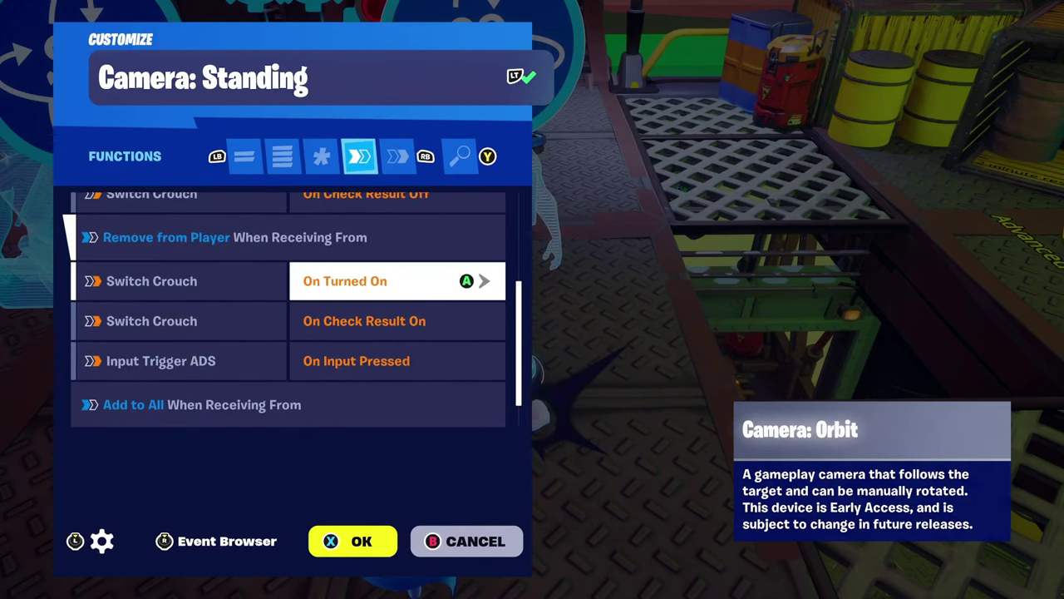
key(Left)
key(Down)
key(Right)
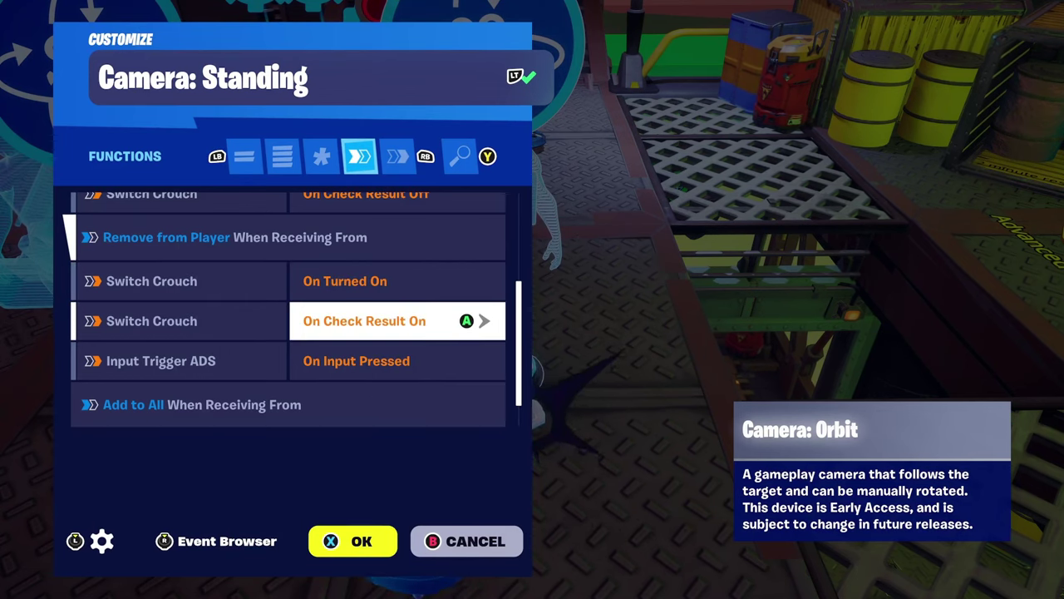
key(Left)
key(Down)
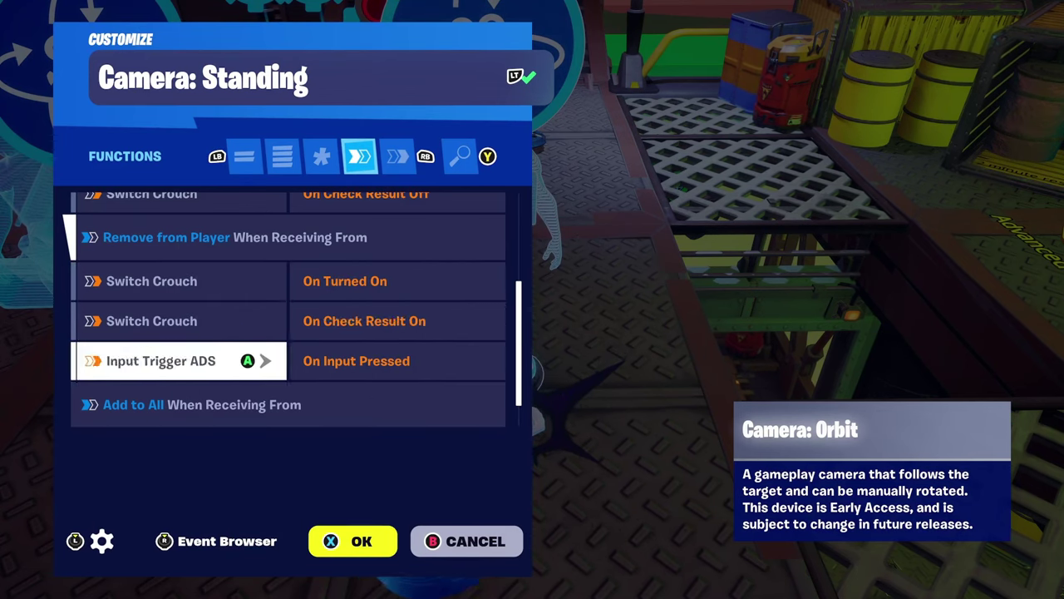
key(Right)
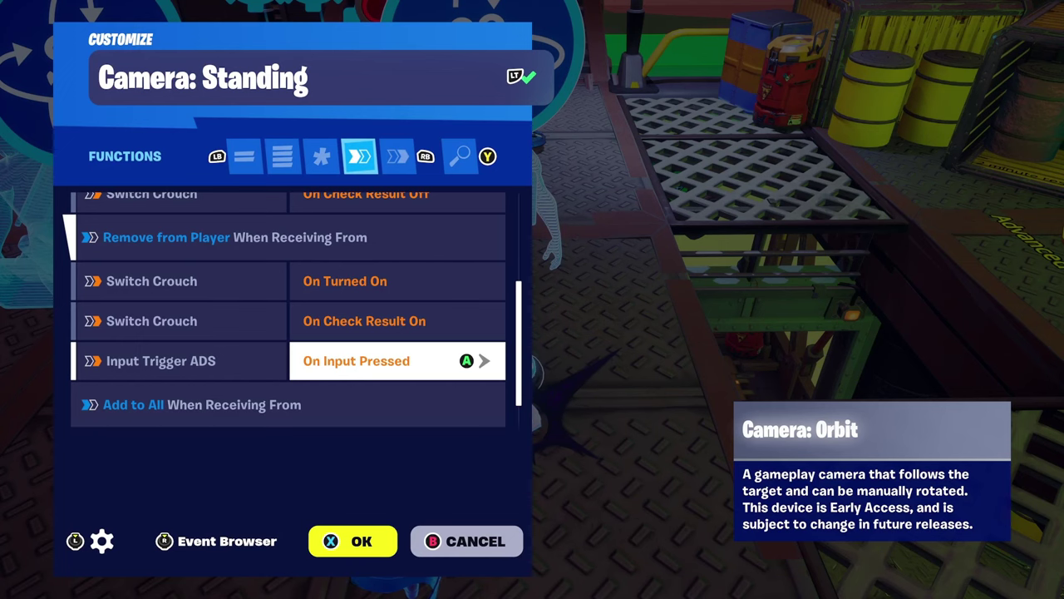
key(Escape)
Open the Sprinting camera's functions and look through its Add to Player and Remove from Player bindings.
key(e)
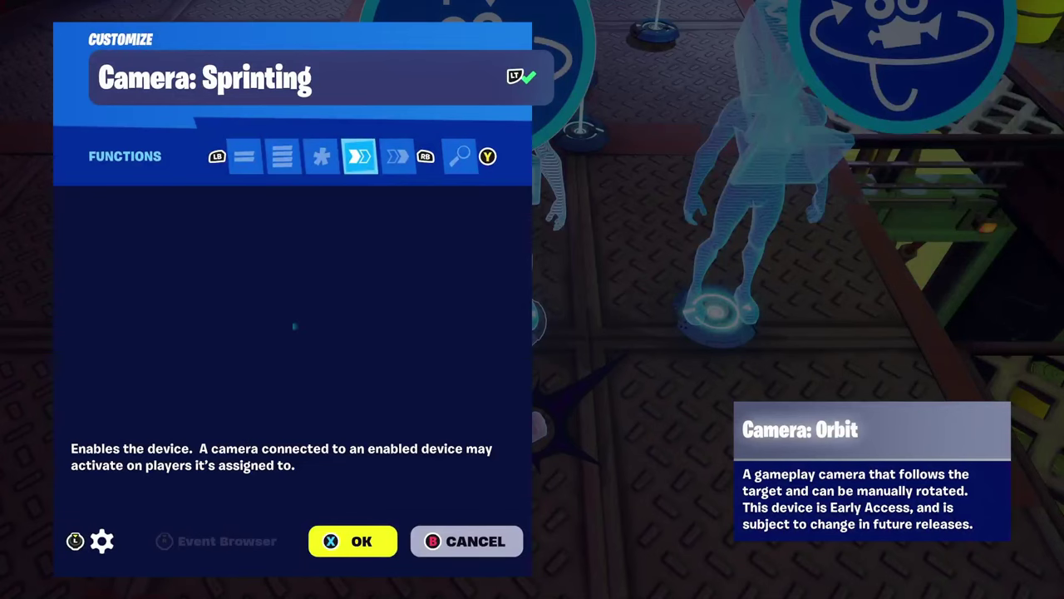
key(Down)
key(Down)
key(Down)
key(Down)
key(Down)
key(Up)
key(Up)
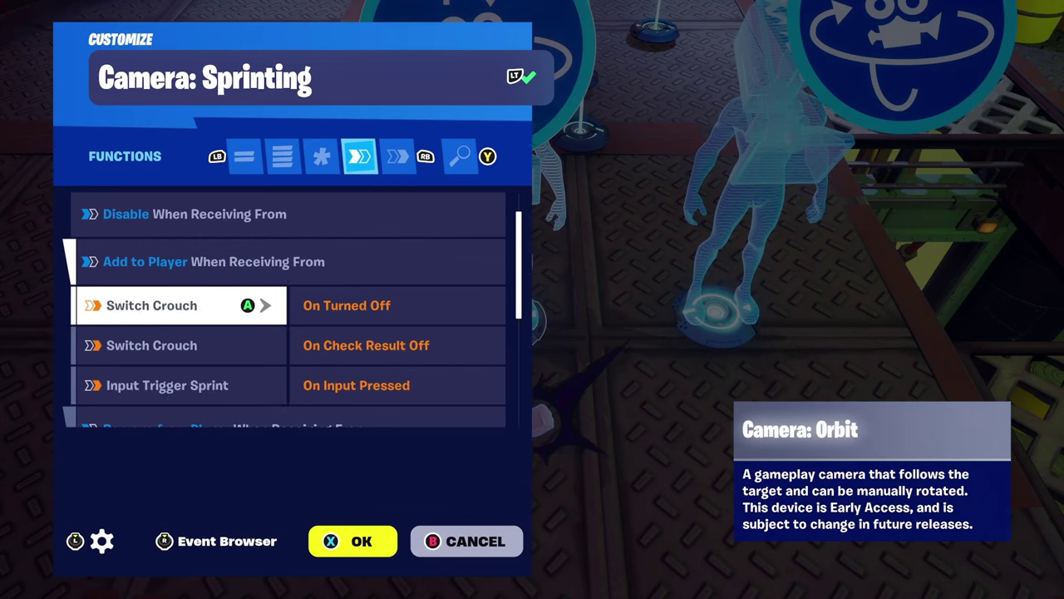
Examine the Switch Crouch and Input Trigger Sprint events bound to the Sprinting camera's Add to Player function.
key(Right)
key(Left)
key(Down)
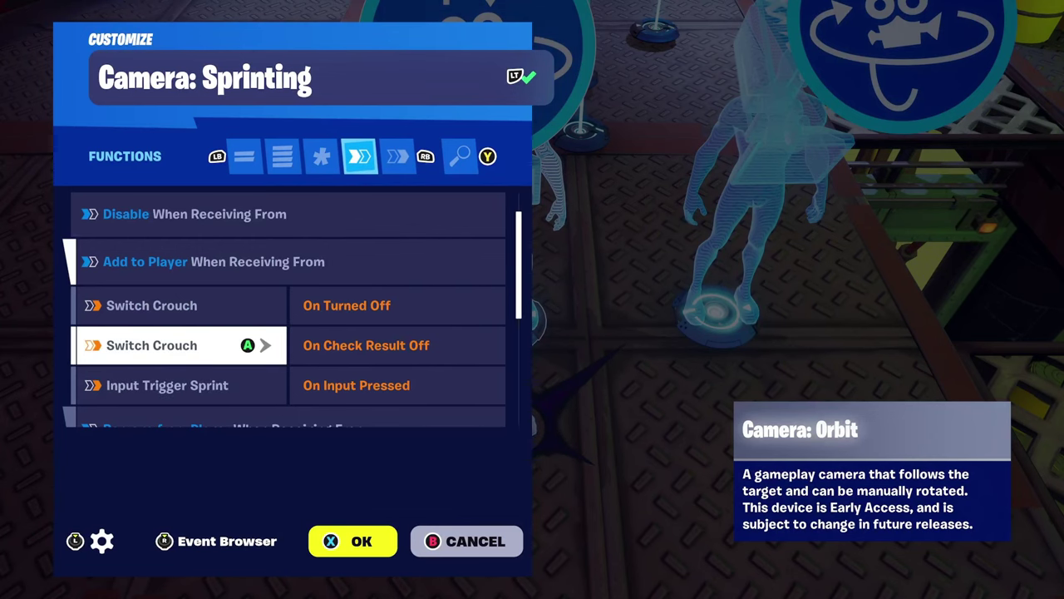
key(Right)
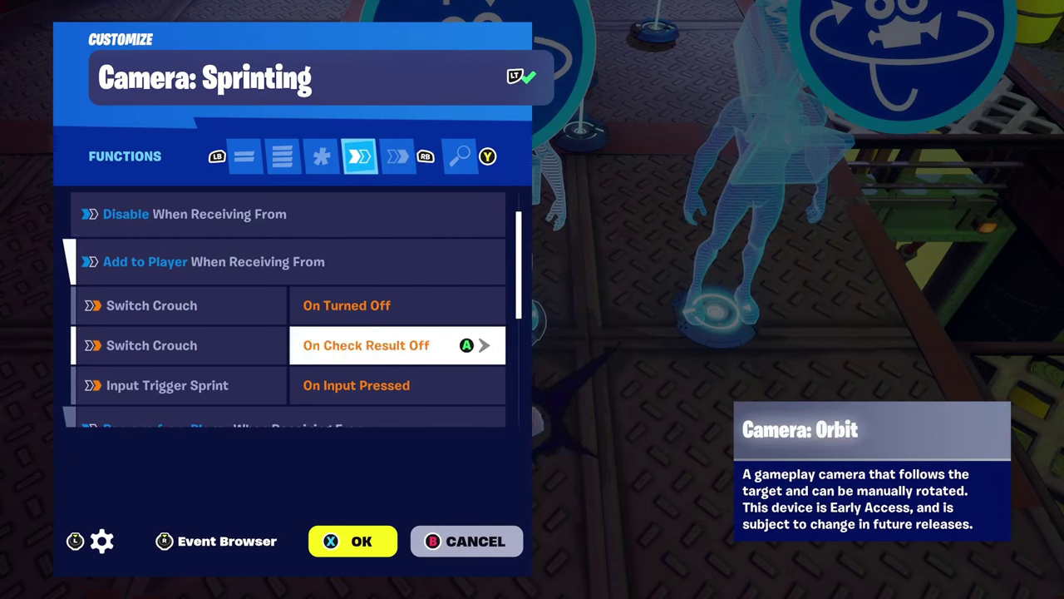
key(Left)
key(Down)
key(Right)
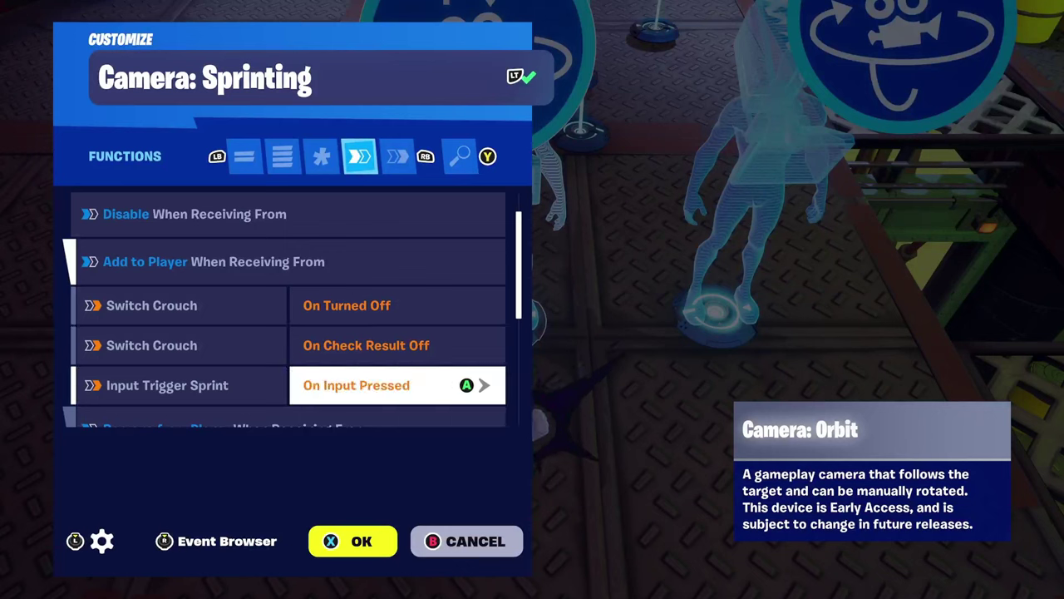
Examine the Switch Crouch events bound to the Sprinting camera's Remove from Player function.
key(Down)
key(Down)
key(Down)
key(Down)
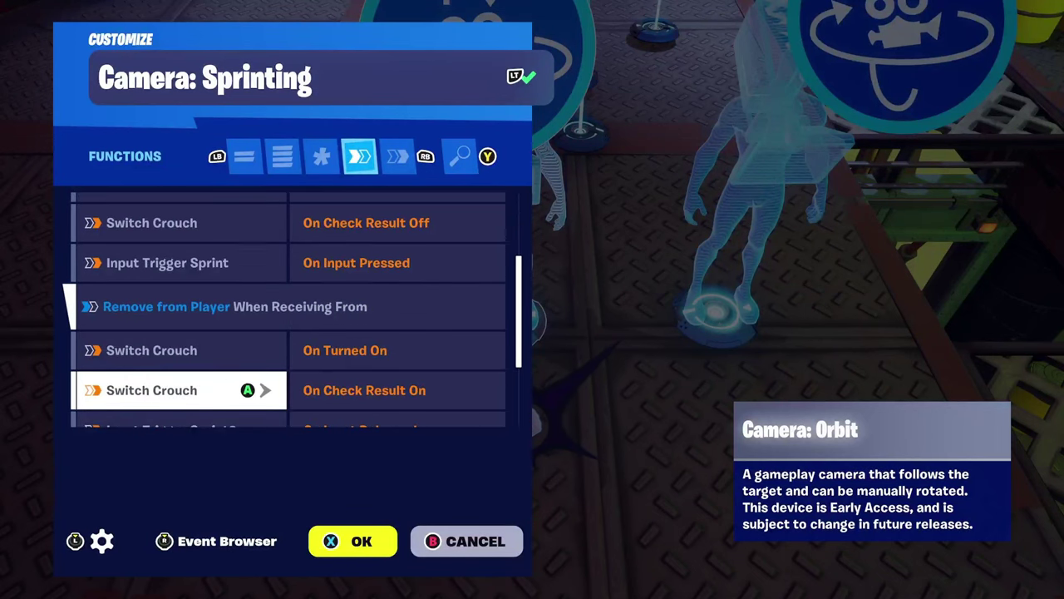
key(Up)
key(Up)
key(Up)
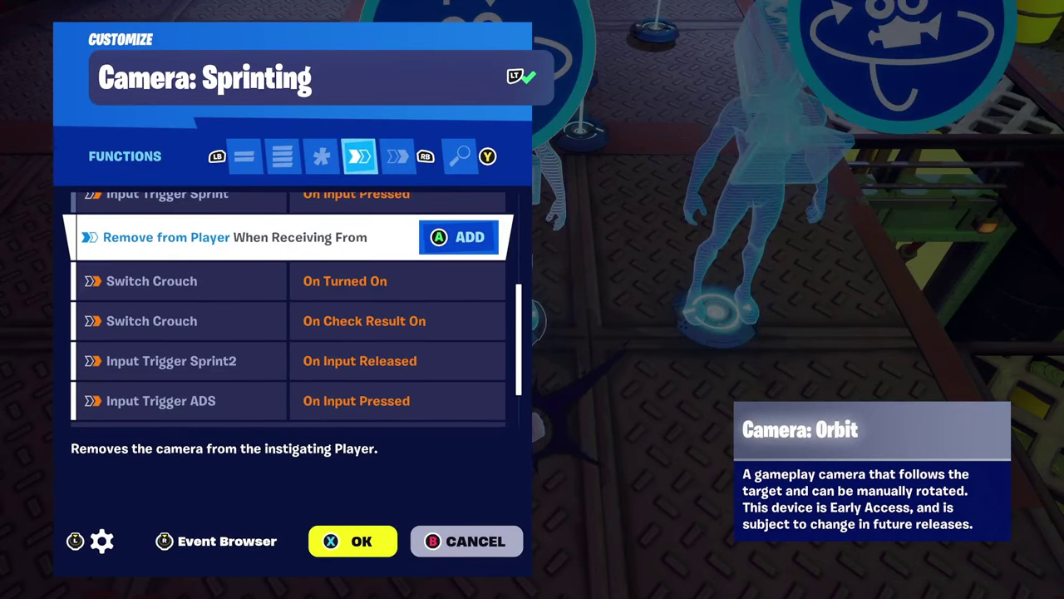
key(Down)
key(Right)
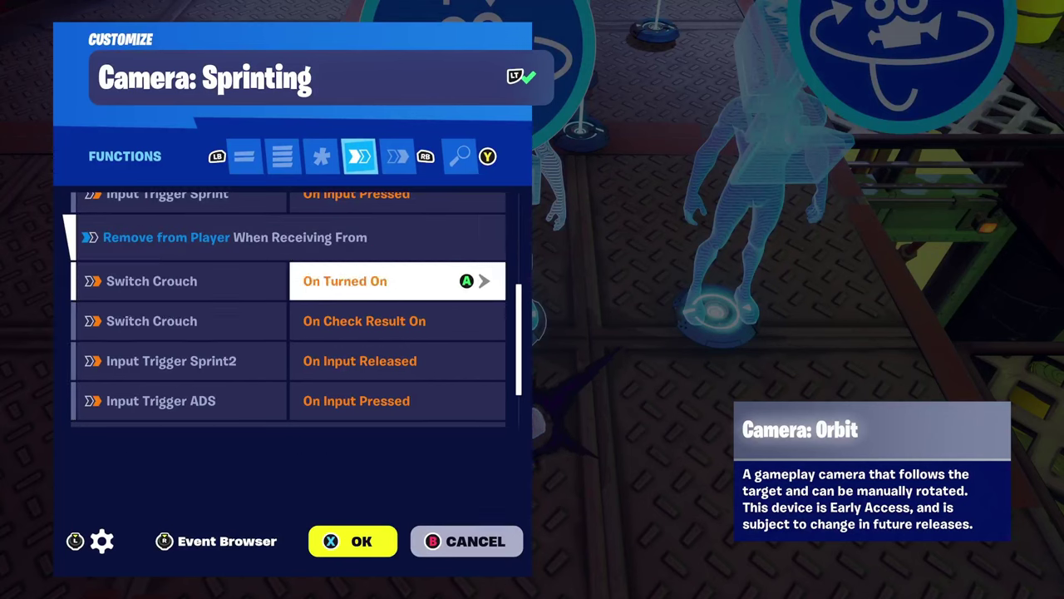
key(Left)
key(Down)
key(Right)
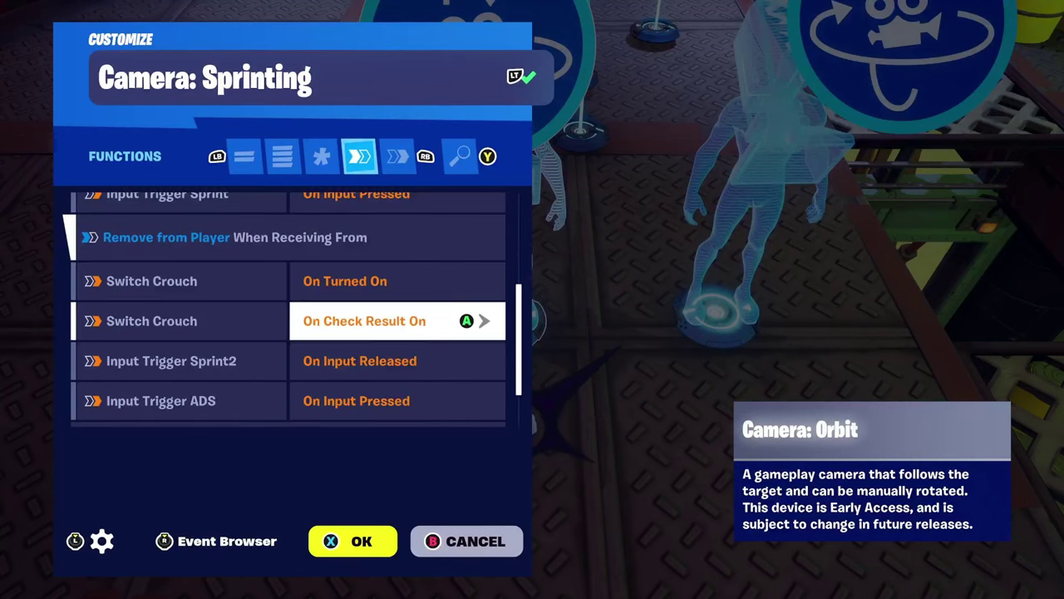
key(Left)
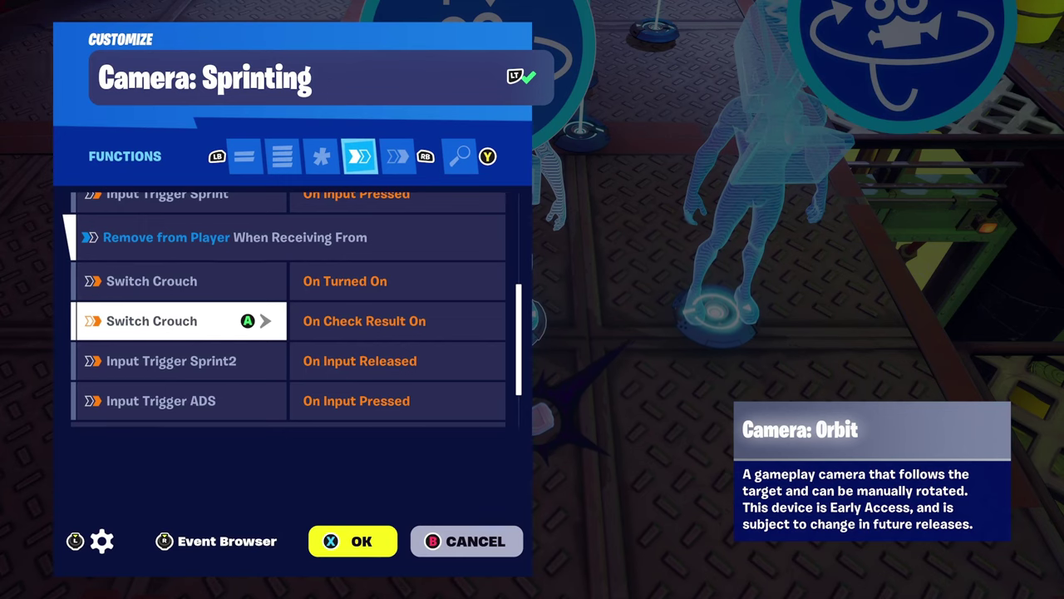
Check the Input Trigger Sprint2 and Input Trigger ADS events that remove the Sprinting camera from the player, then close its settings.
key(Down)
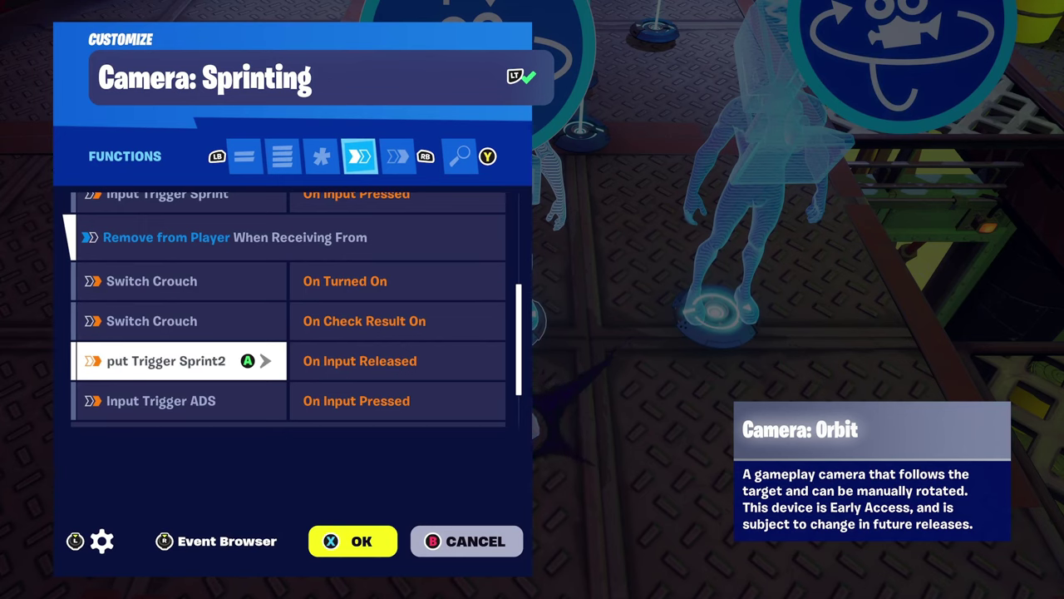
key(Right)
key(Left)
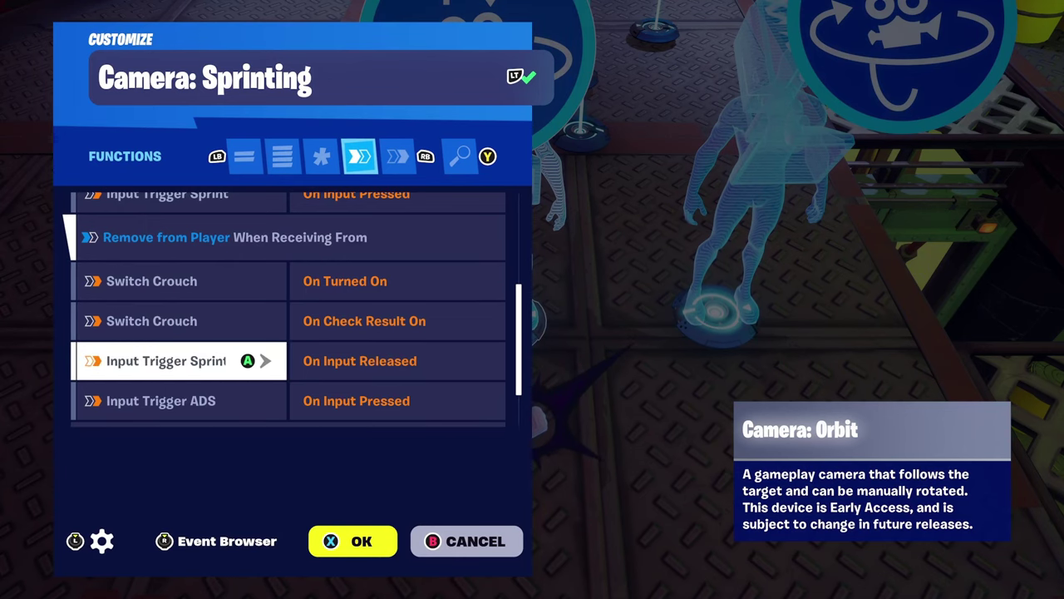
key(Down)
key(Right)
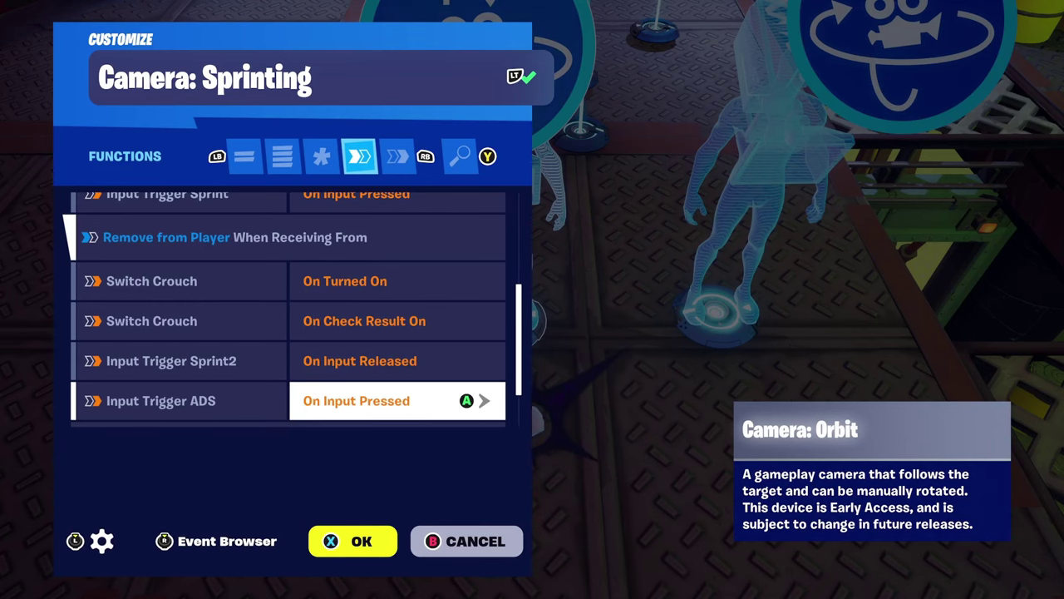
key(Escape)
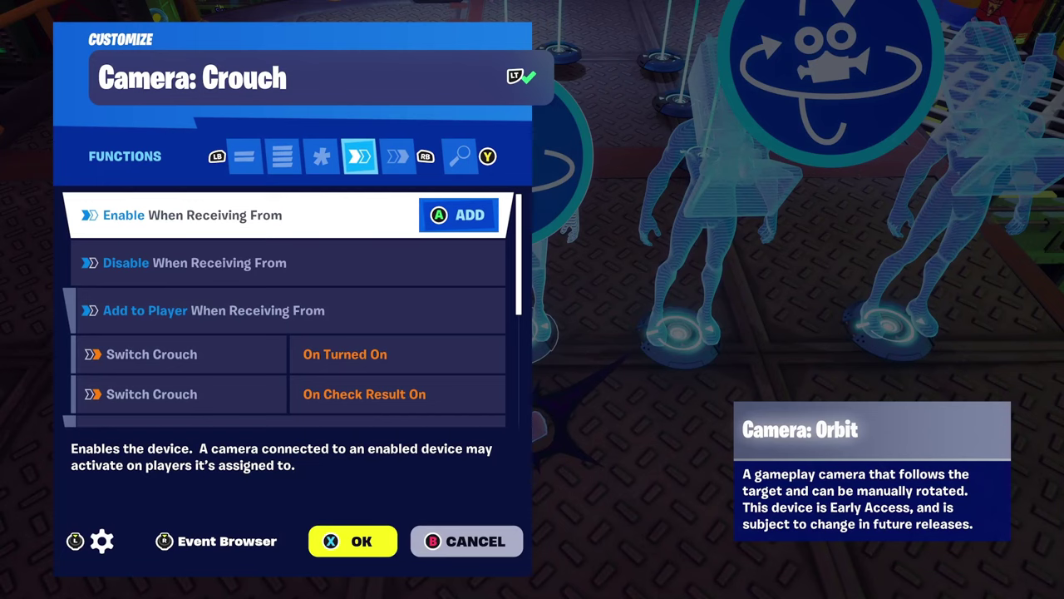
Look through the Crouch camera's functions and examine the Switch Crouch events bound to Add to Player.
key(Down)
key(Down)
key(Down)
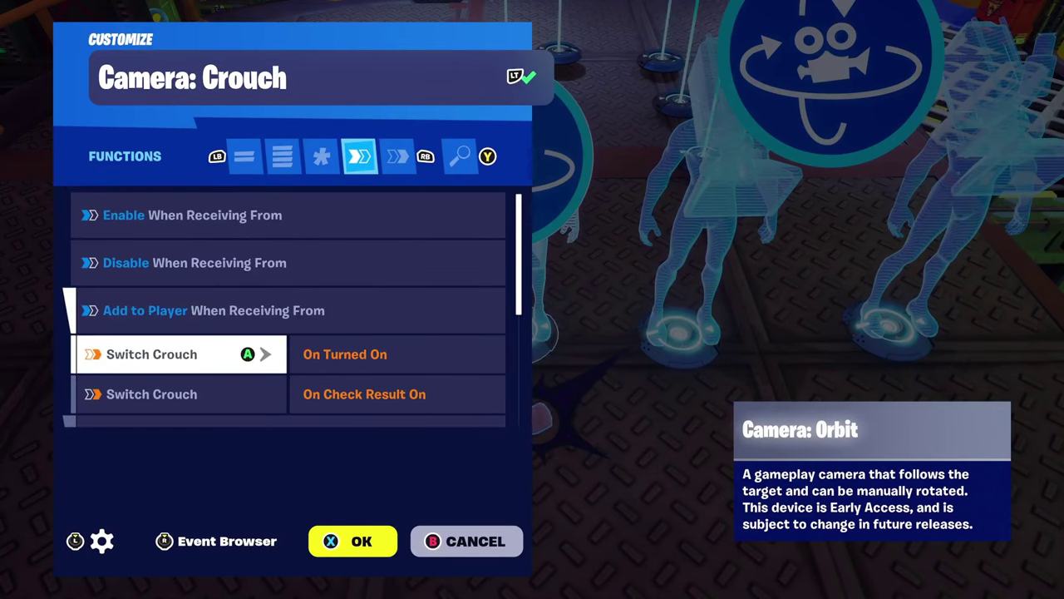
key(Down)
key(Down)
key(Up)
key(Up)
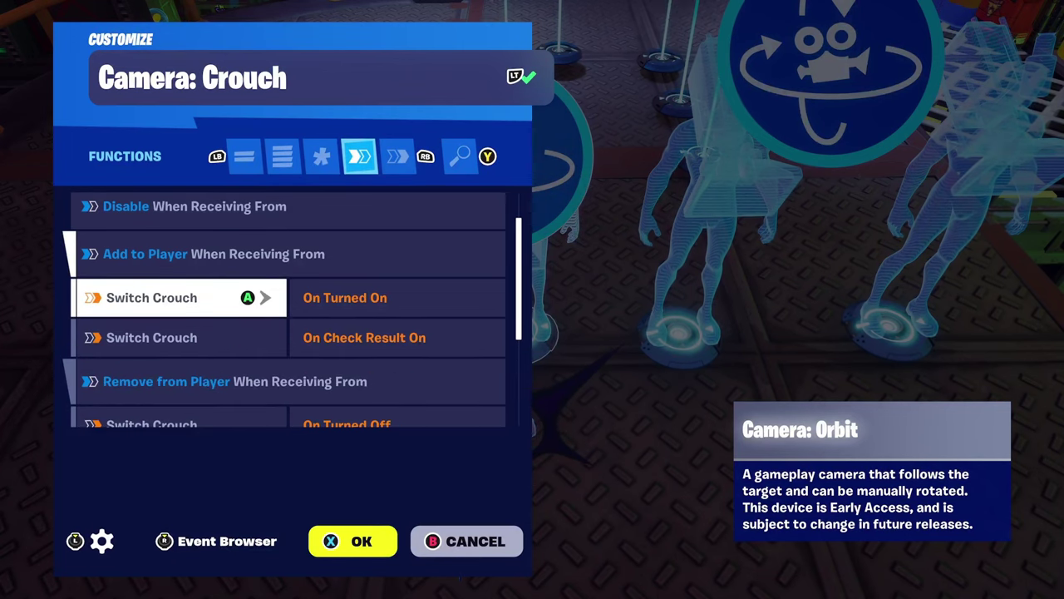
key(Right)
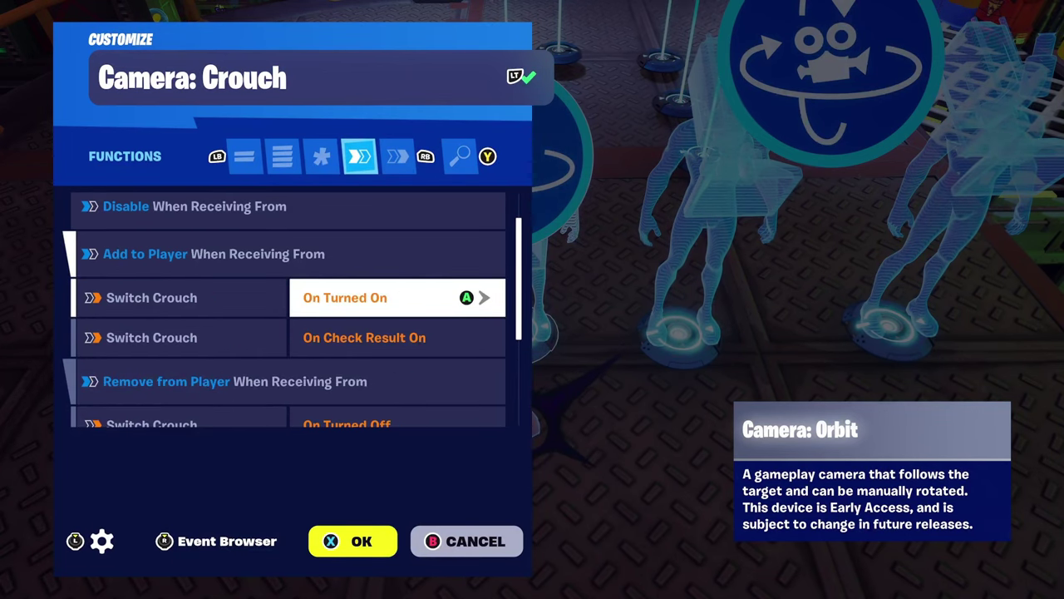
key(Left)
key(Down)
key(Right)
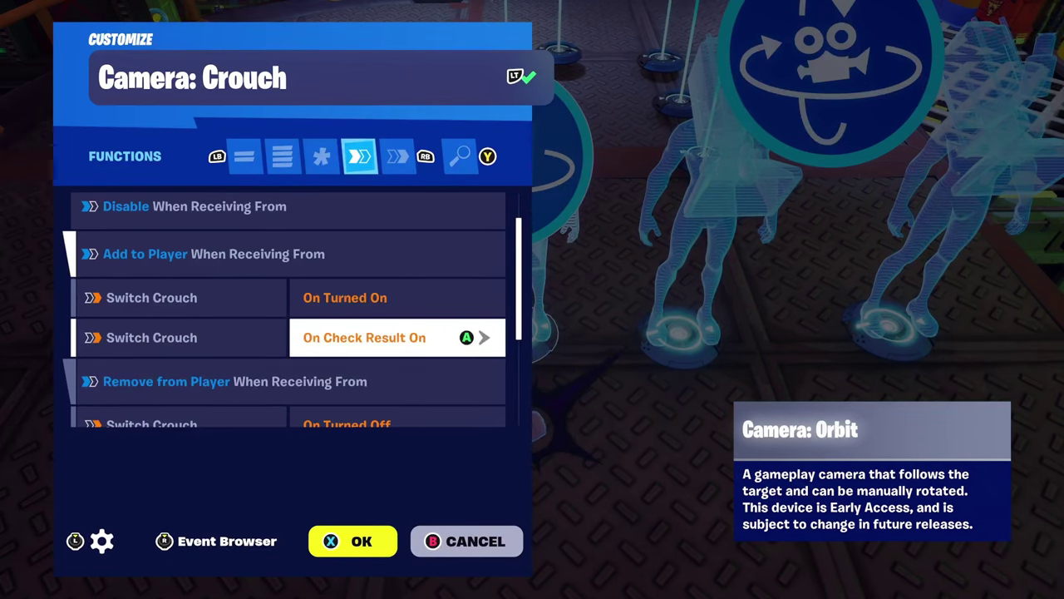
Examine the Switch Crouch and Input Trigger ADS events bound to the Crouch camera's Remove from Player function, then close its settings.
key(Left)
key(Down)
key(Down)
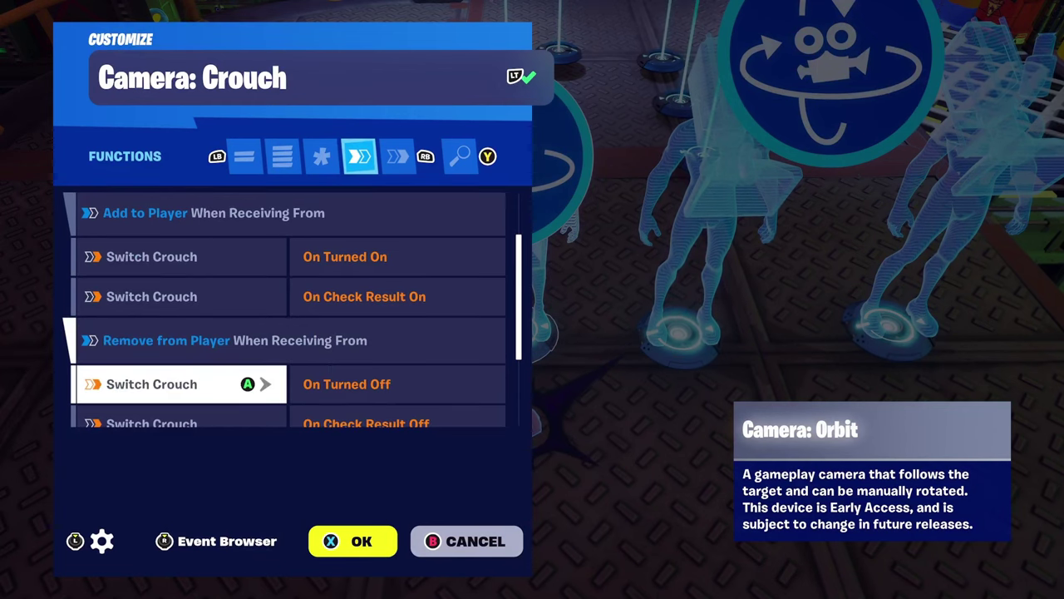
key(Up)
key(Down)
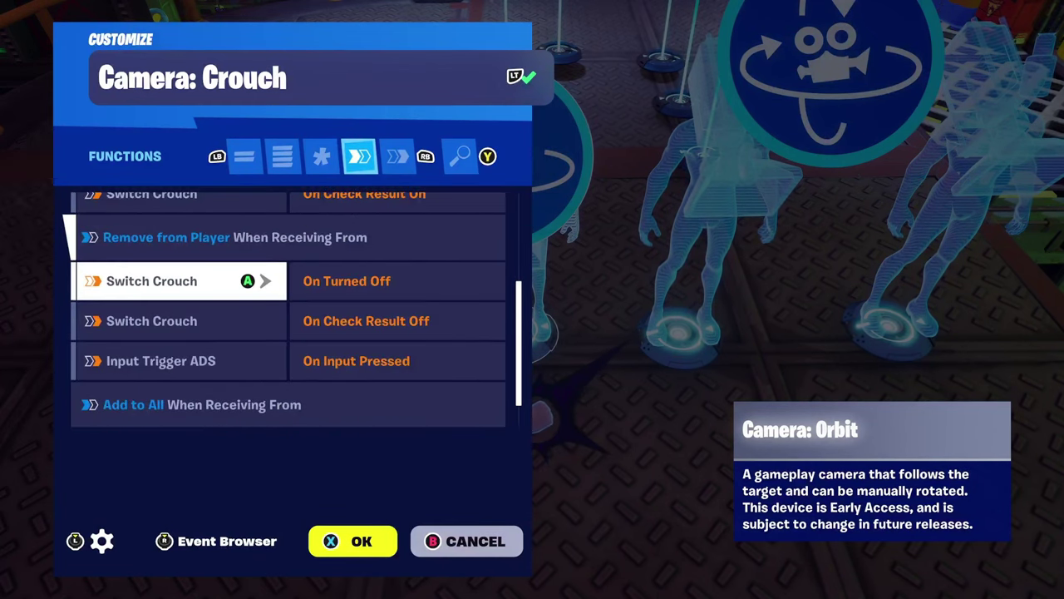
key(Right)
key(Left)
key(Down)
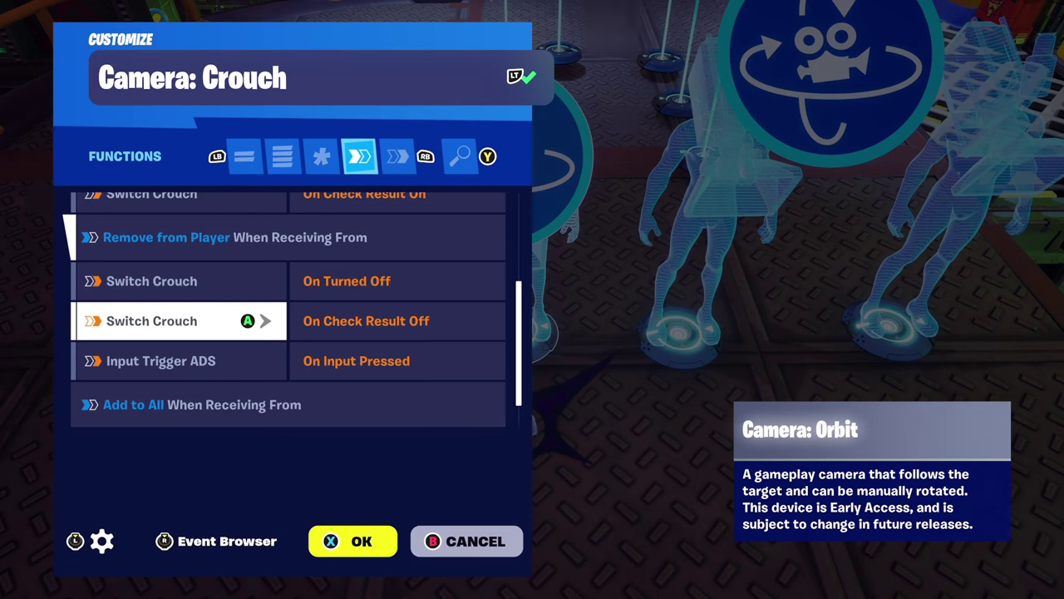
key(Right)
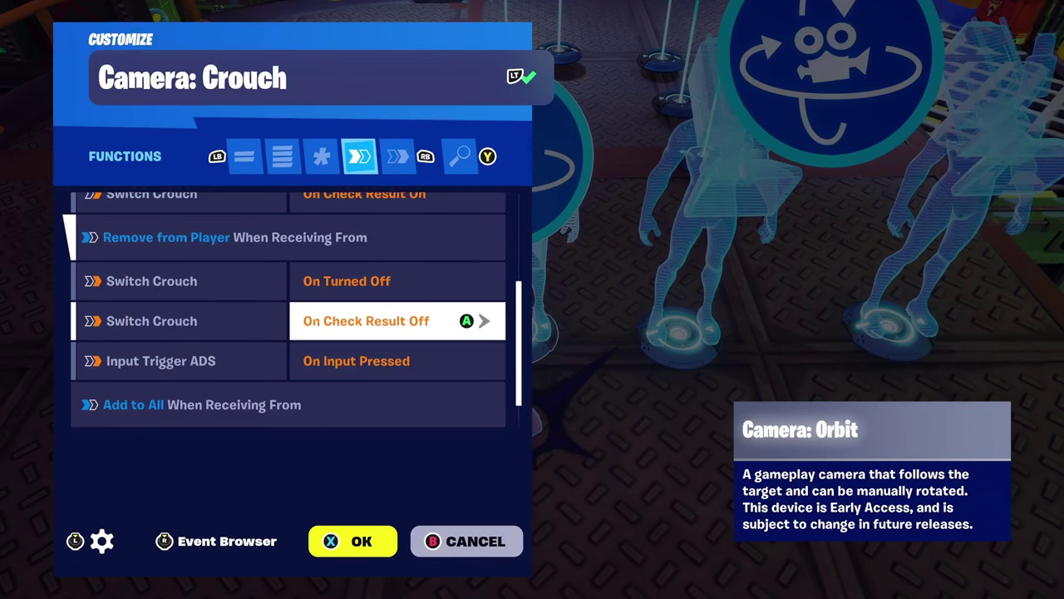
key(Left)
key(Down)
key(Right)
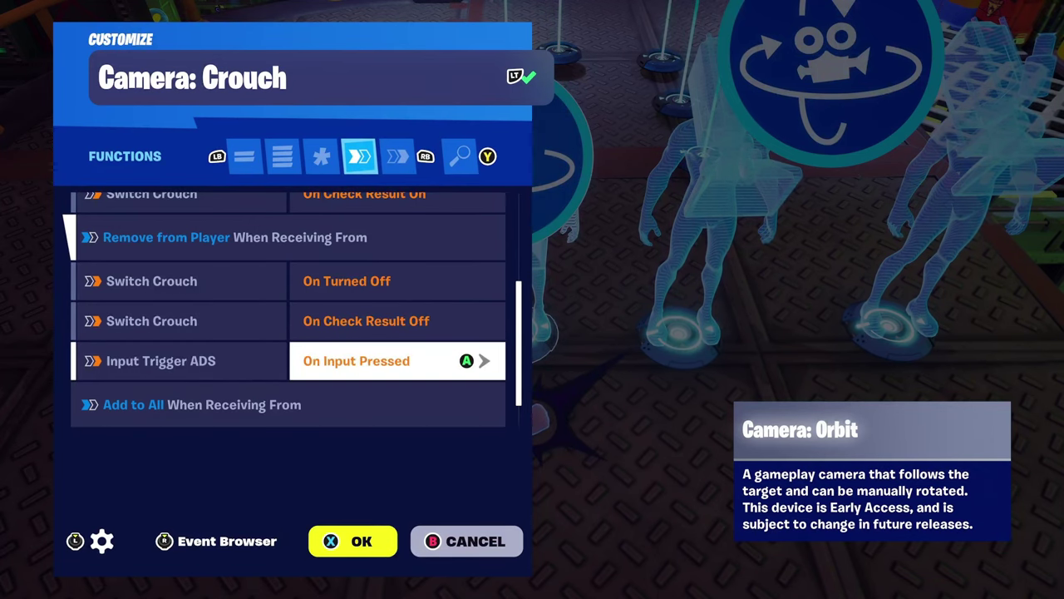
key(x)
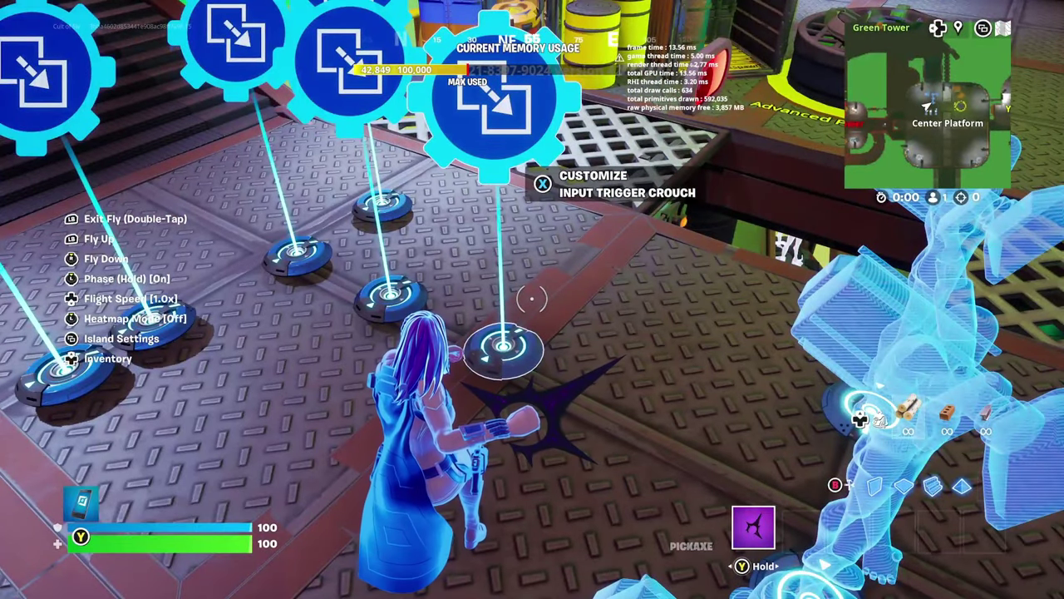
Open the Input Trigger Crouch device's events and check which Switch Crouch function On Input Pressed calls.
key(e)
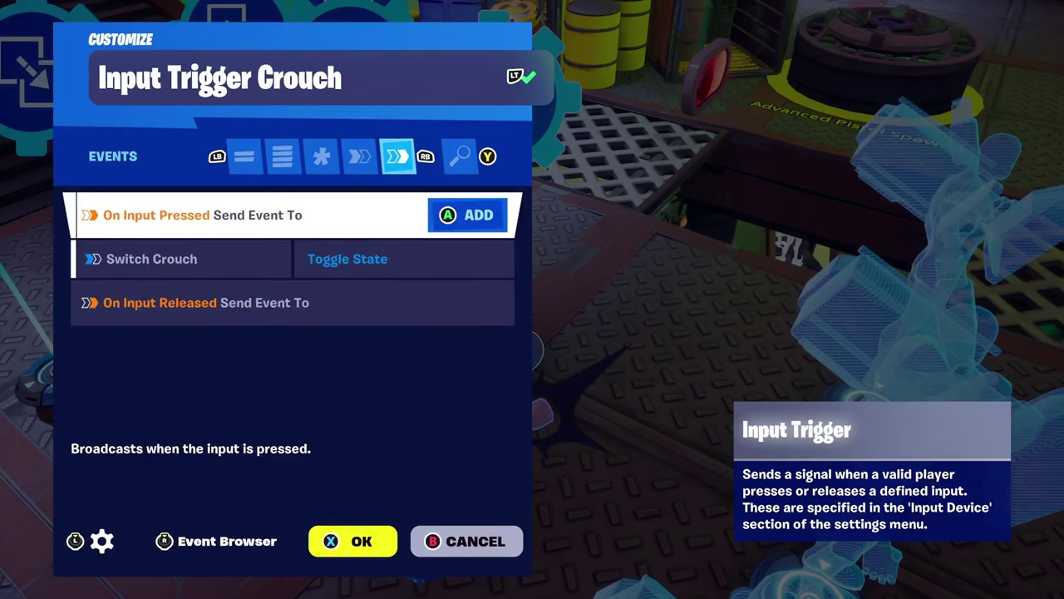
key(Down)
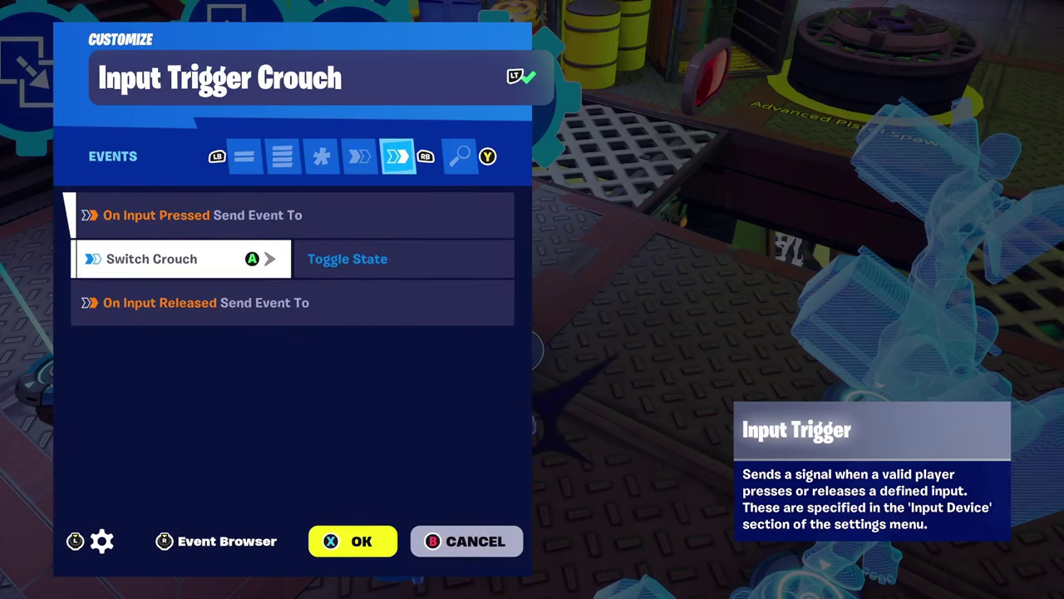
key(Right)
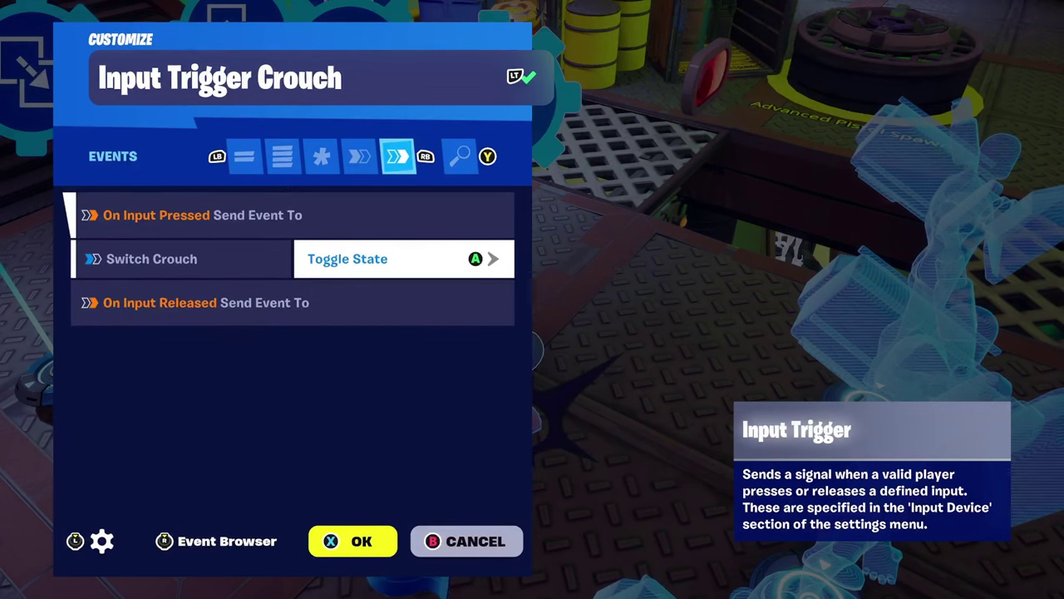
key(Escape)
Open the Input Trigger Jump device's events and check which Switch Crouch function On Input Pressed calls.
key(e)
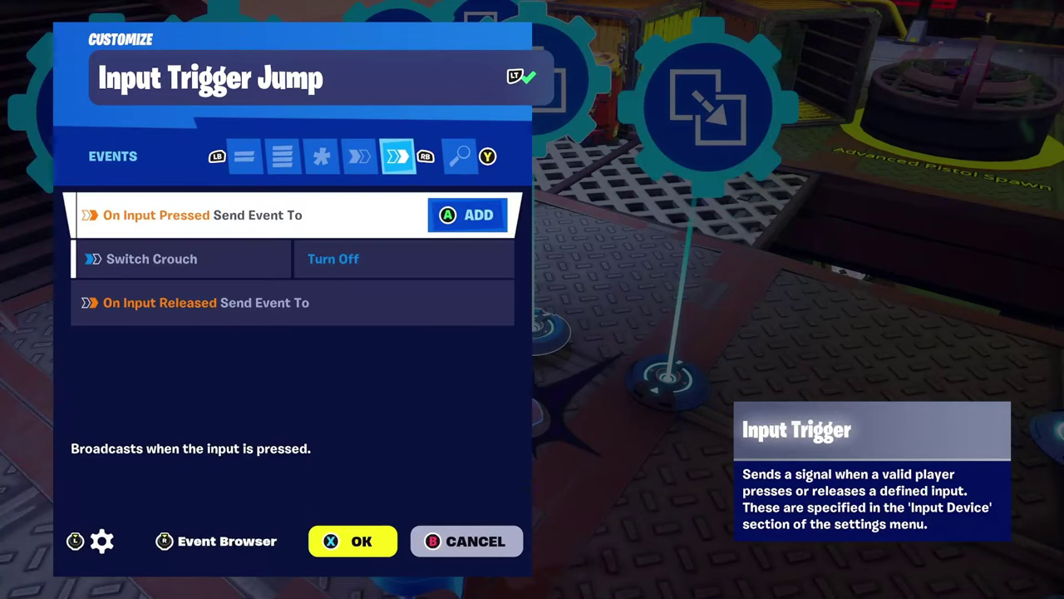
key(Down)
key(Right)
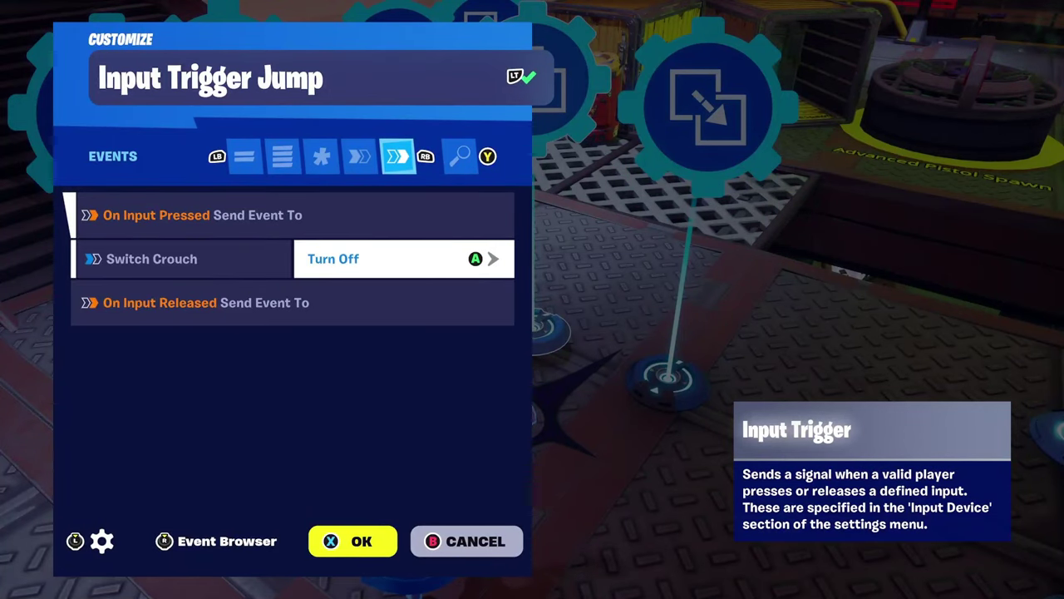
Close Input Trigger Jump, open the Input Trigger Sprint device's events and check the Post Process Sprint function bound to On Input Pressed.
key(Escape)
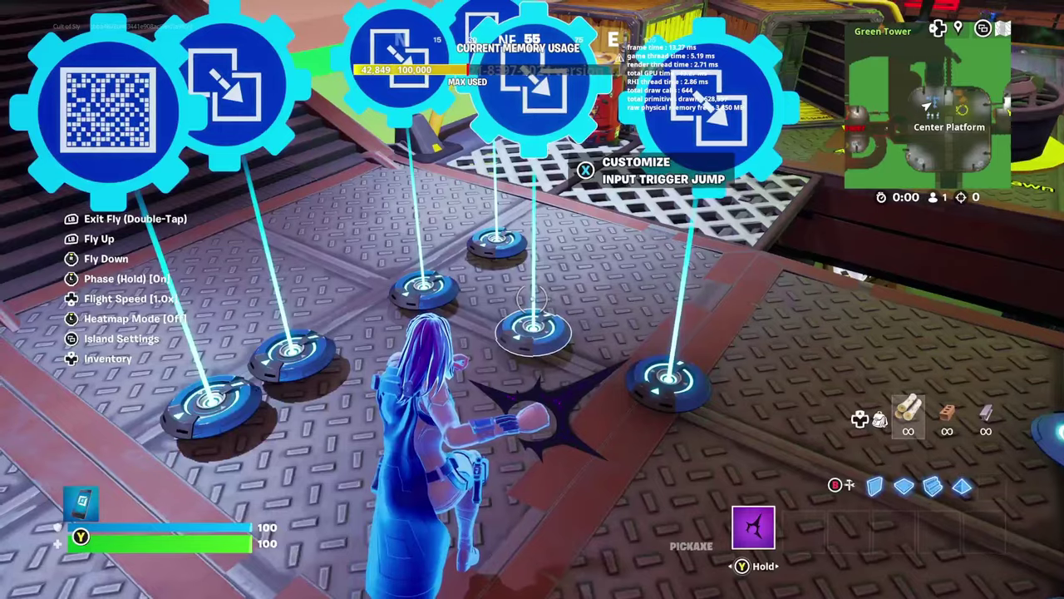
key(e)
key(Down)
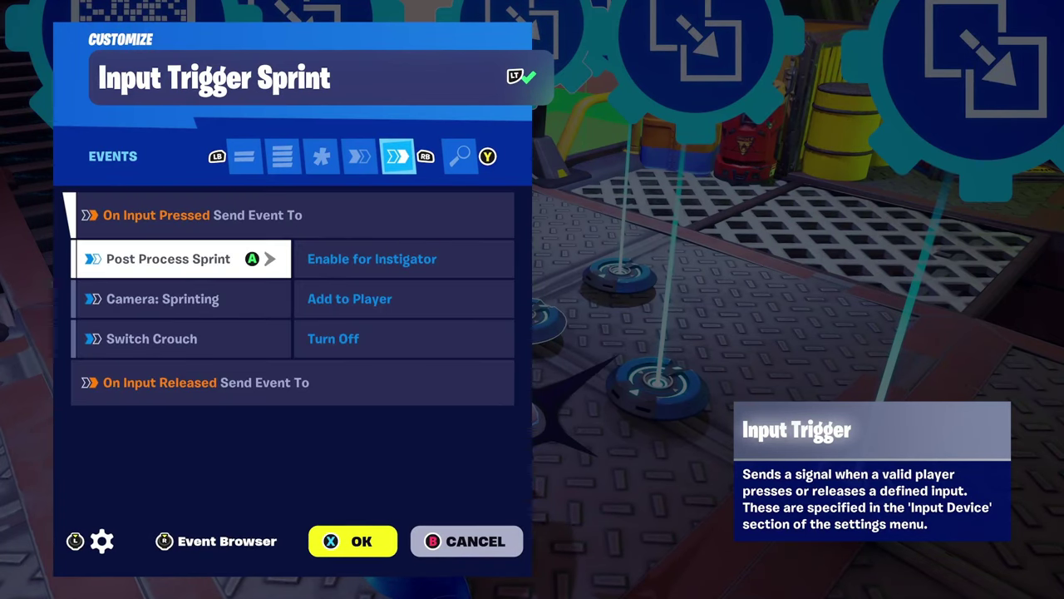
key(Up)
key(Down)
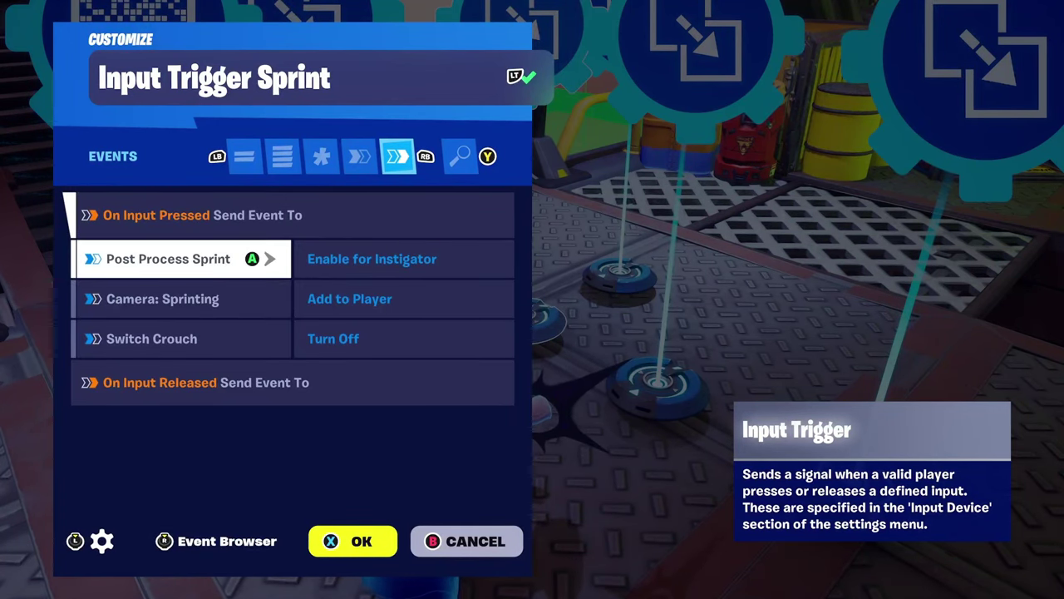
key(Right)
key(Left)
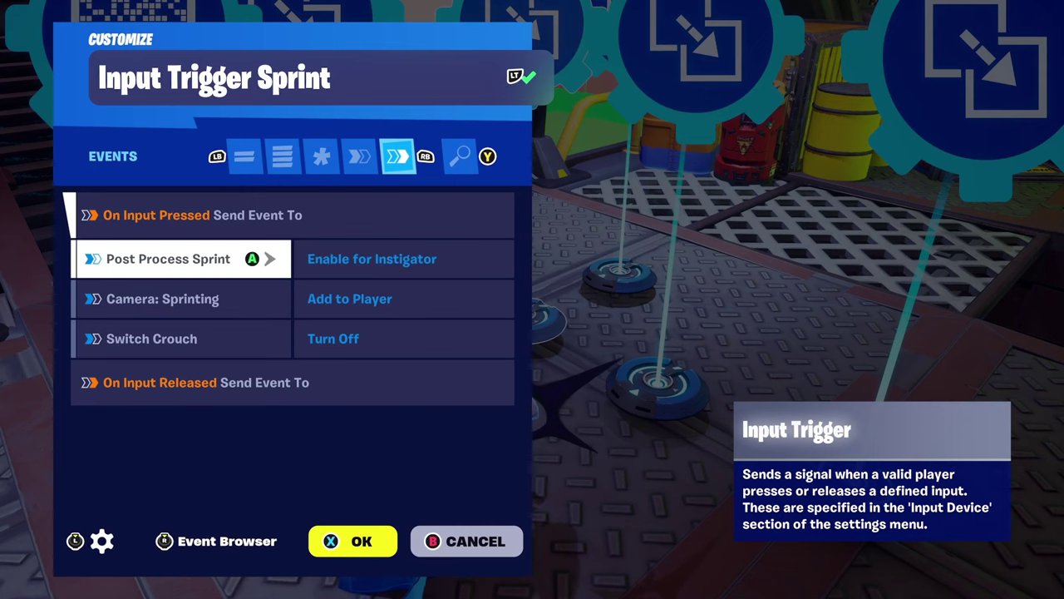
Examine the Camera: Sprinting and Switch Crouch functions bound to Input Trigger Sprint's On Input Pressed event, then close its settings.
key(Down)
key(Right)
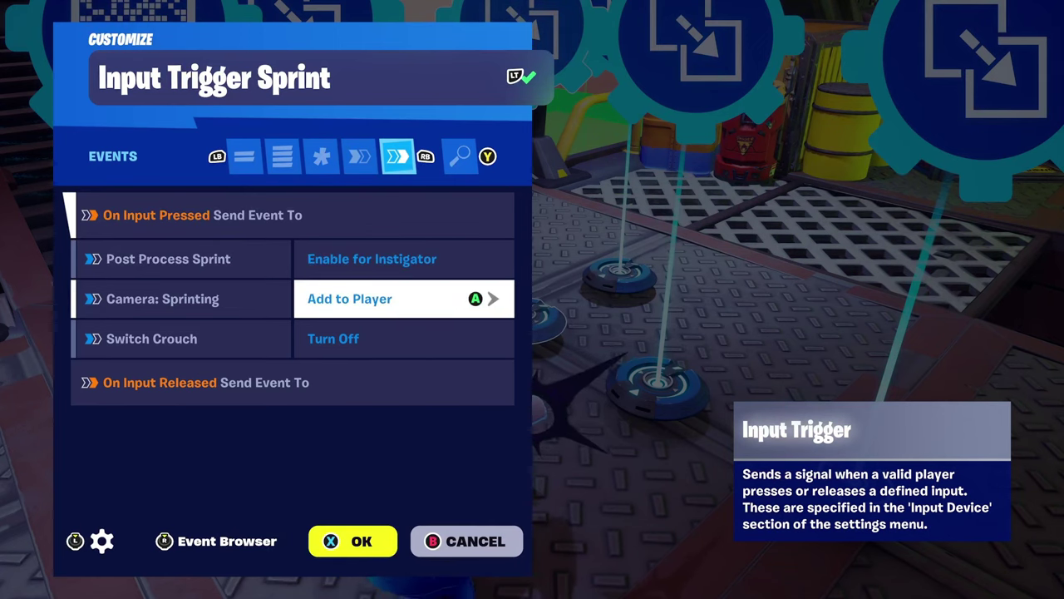
key(Left)
key(Down)
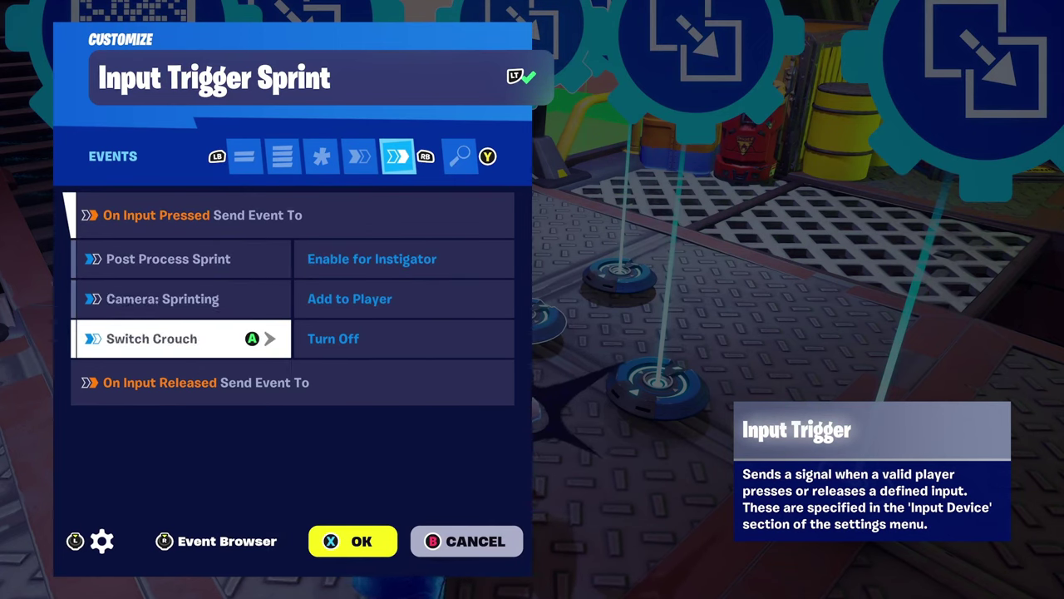
key(Right)
key(x)
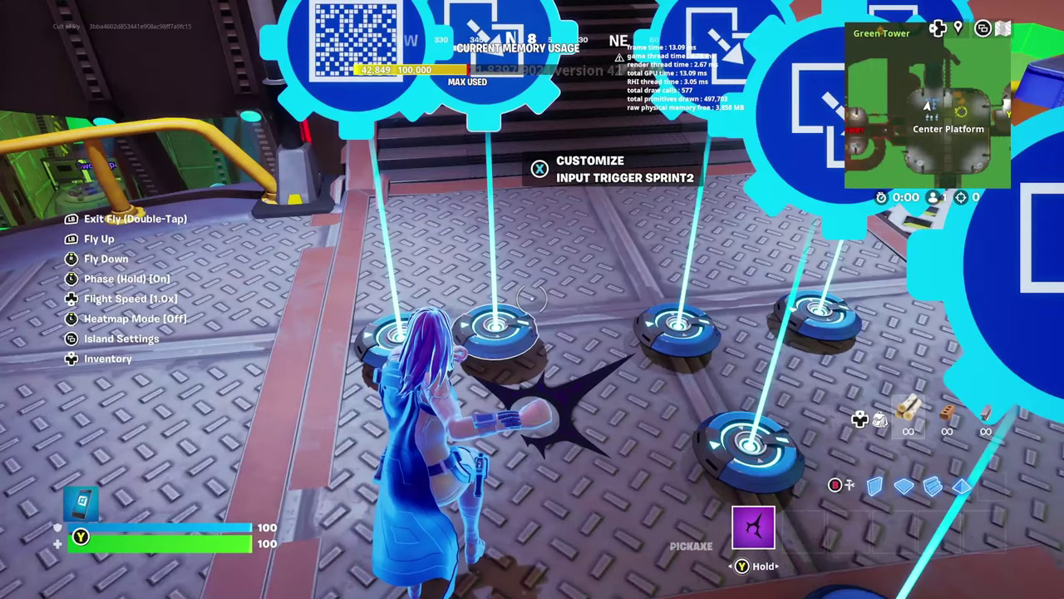
Open the Input Trigger Sprint2 device's events and examine the Post Process Sprint and Camera: Sprinting functions bound to On Input Released.
key(e)
key(Down)
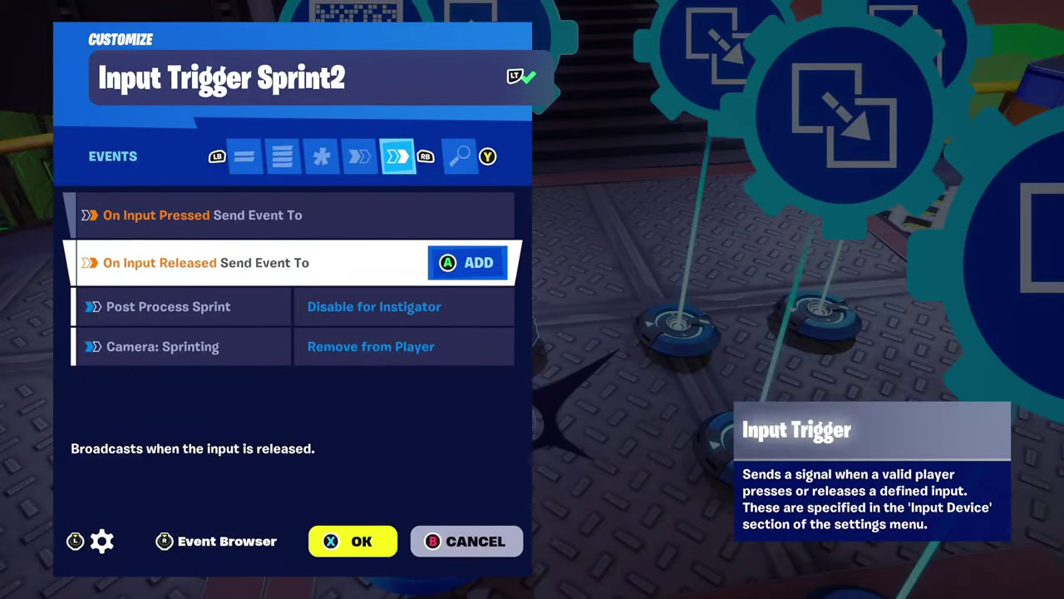
key(Down)
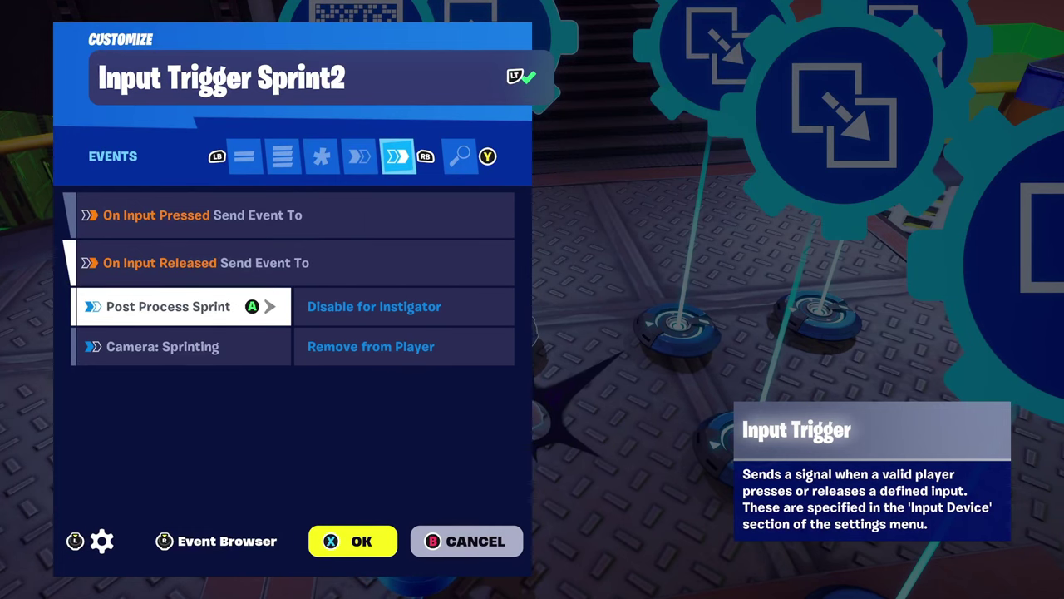
key(Right)
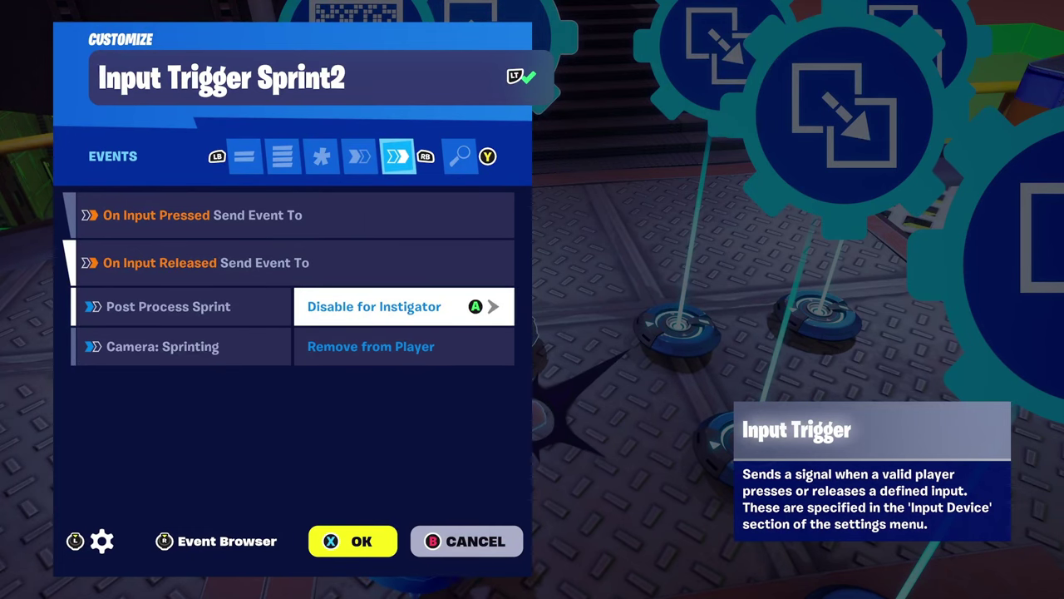
click(183, 346)
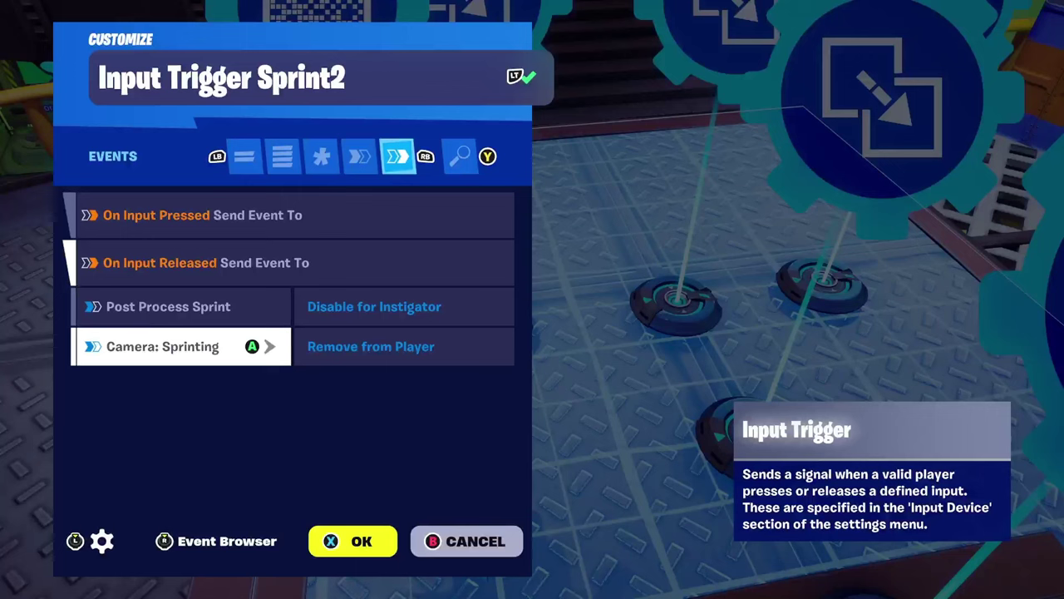
key(Right)
key(Return)
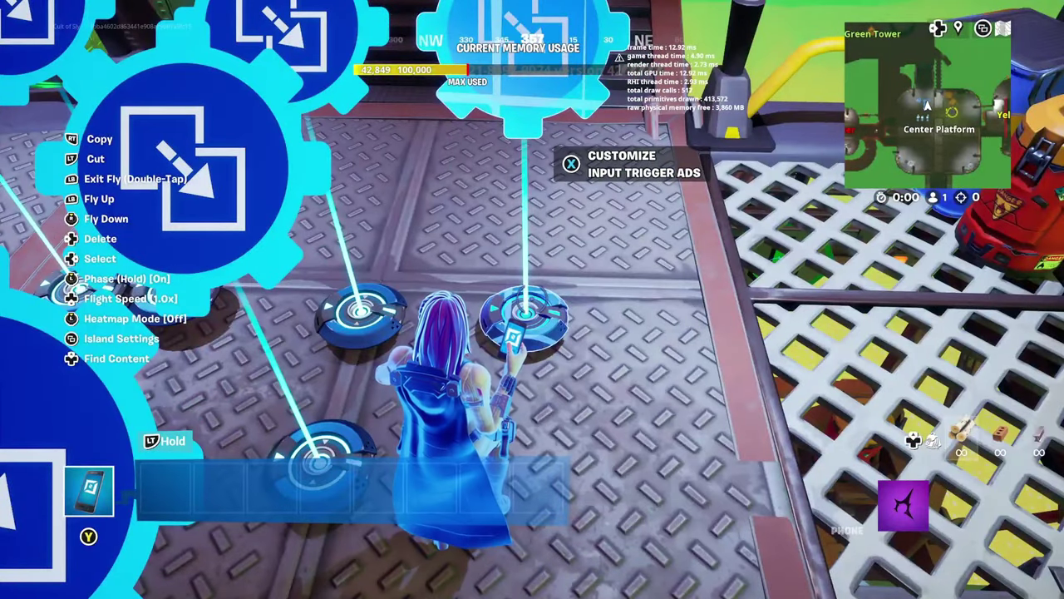
Open the Input Trigger ADS device, look through its functions and switch to its events.
key(x)
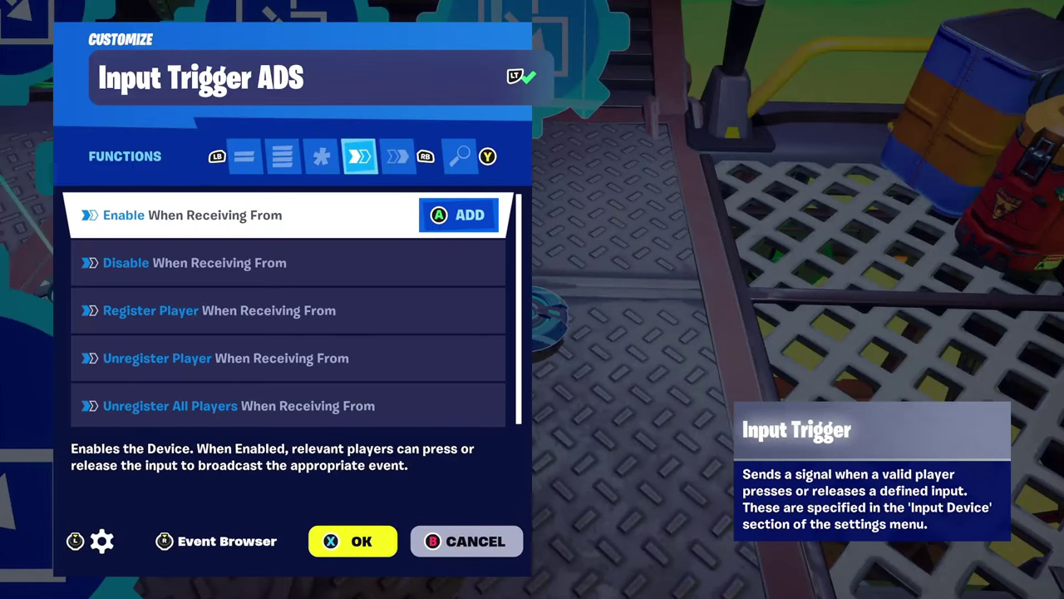
key(Down)
key(Down)
key(Down)
key(Down)
key(RB)
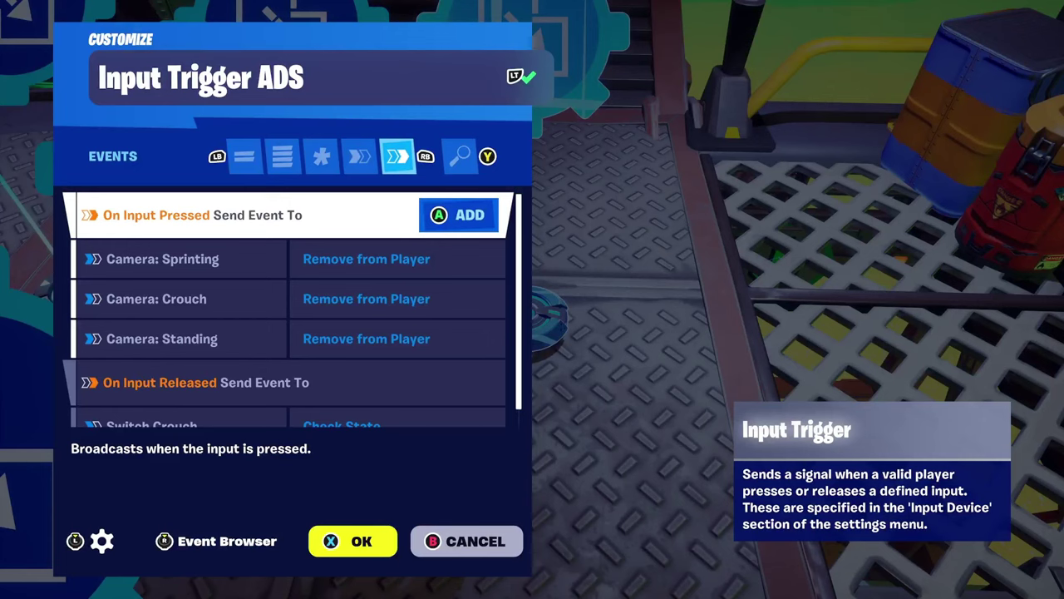
Examine the Sprinting, Crouch and Standing camera functions bound to Input Trigger ADS's On Input Pressed event.
key(Down)
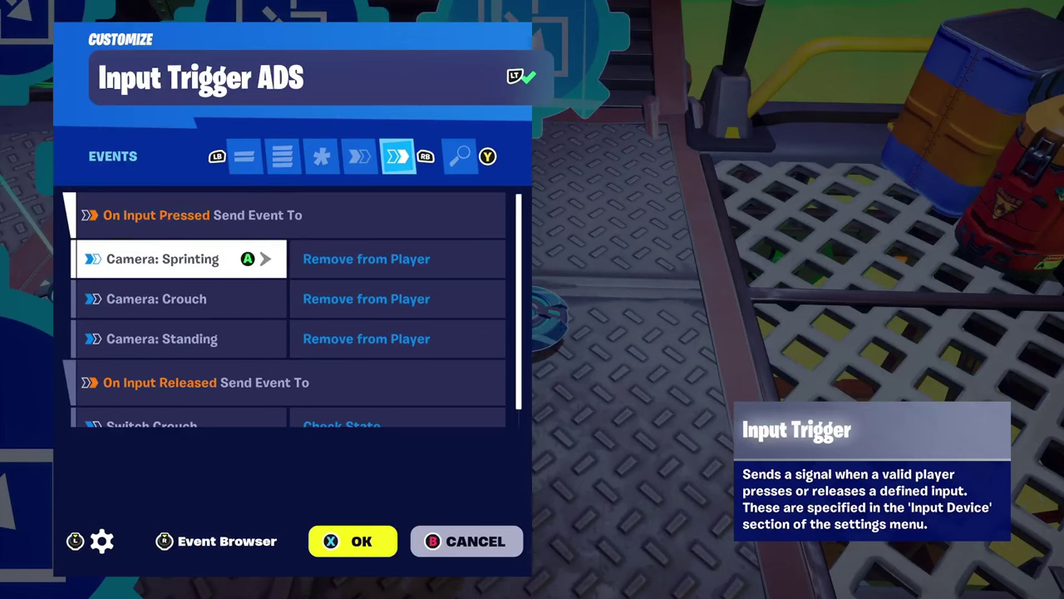
key(Right)
key(Left)
key(Down)
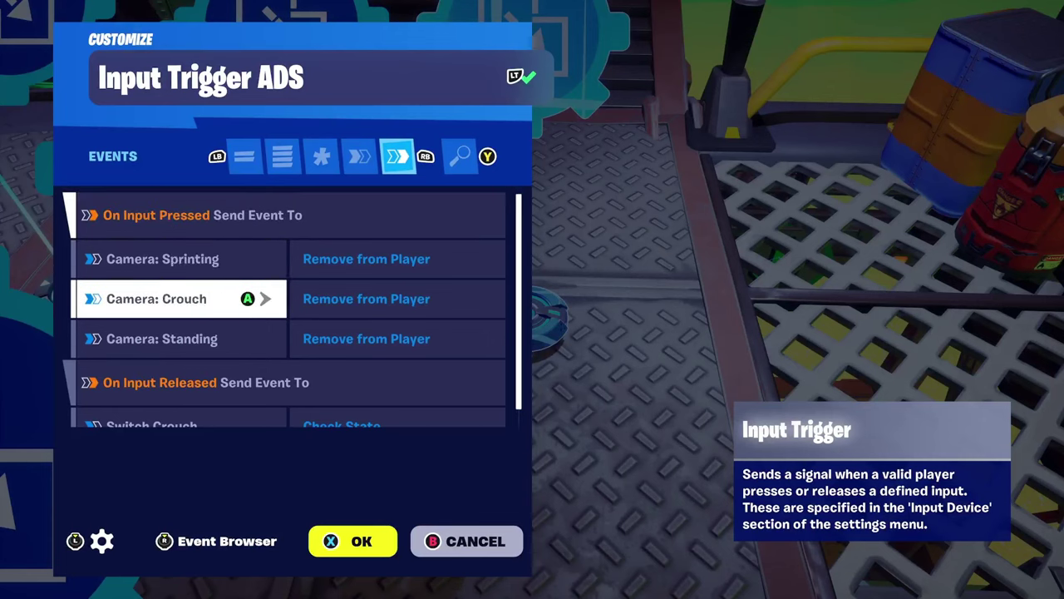
key(Right)
key(Left)
key(Down)
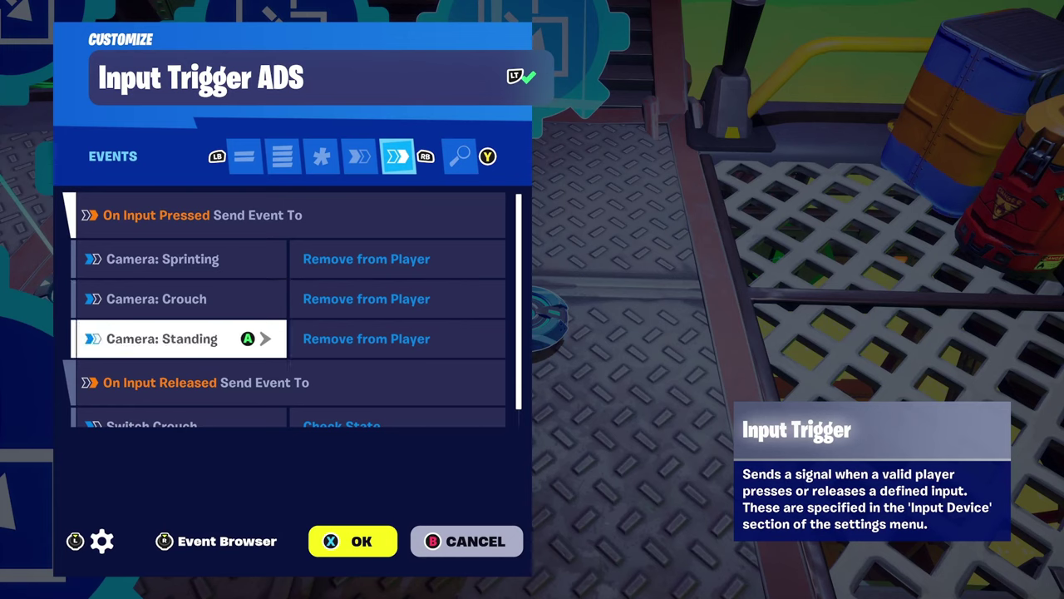
key(Right)
Check which Switch Crouch function Input Trigger ADS's On Input Released event calls.
key(Down)
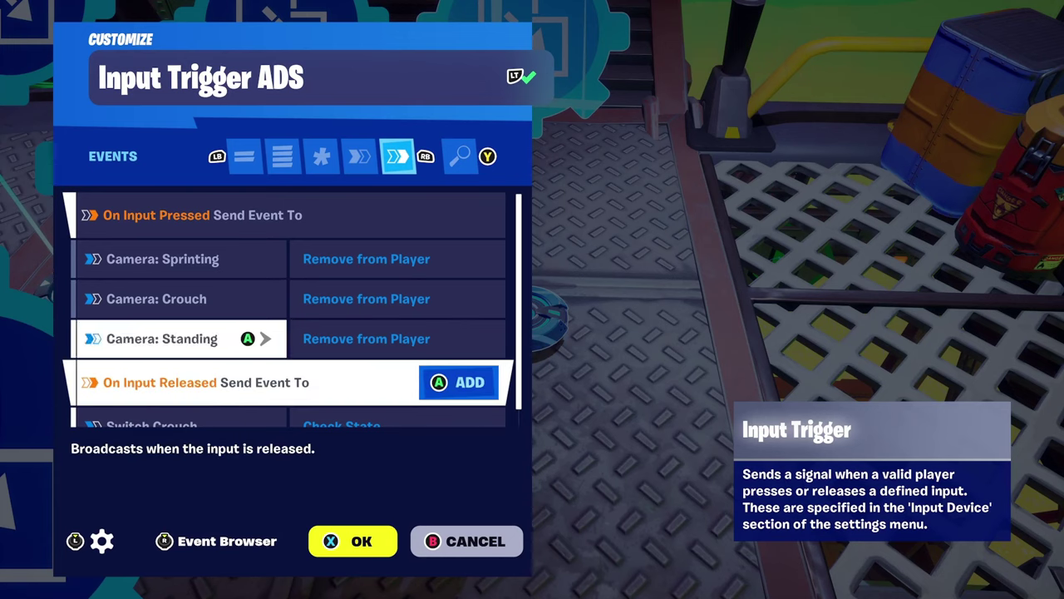
key(Down)
key(Up)
key(Down)
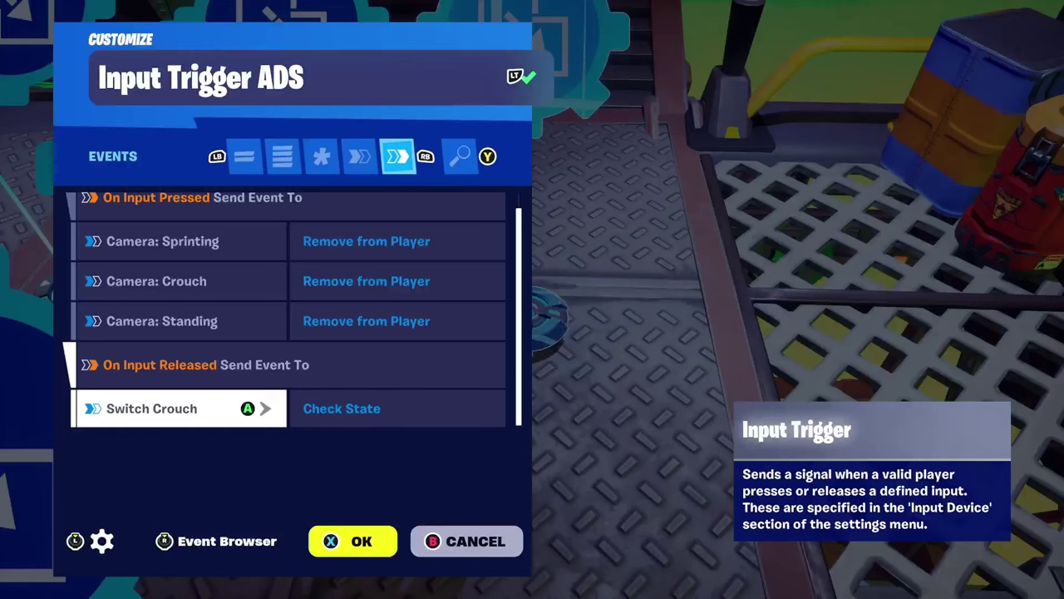
key(Right)
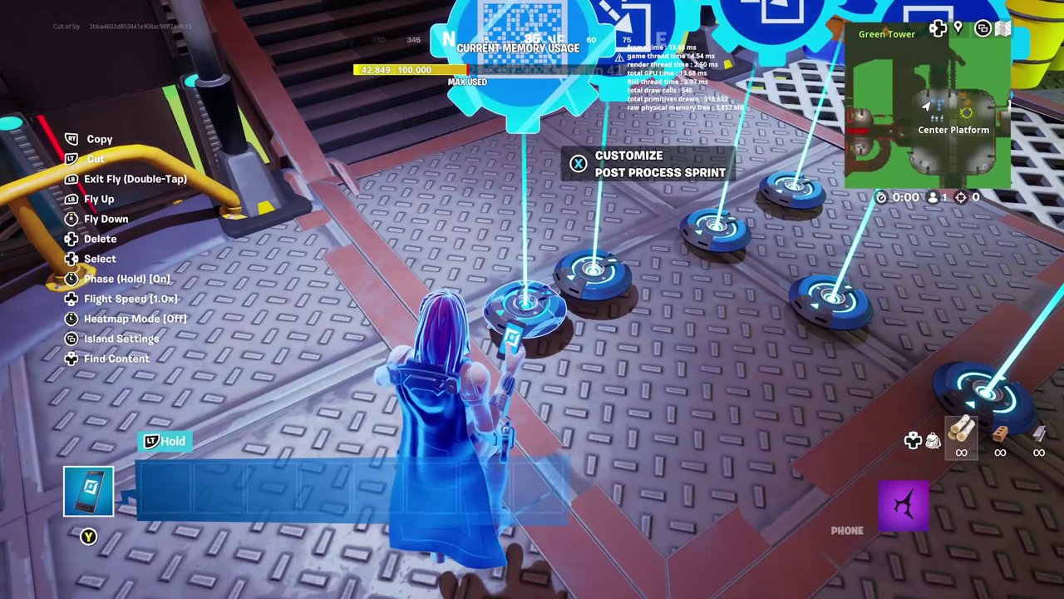
Open the Post Process Sprint device and look through its functions to find the Enable for Instigator bindings.
key(x)
key(q)
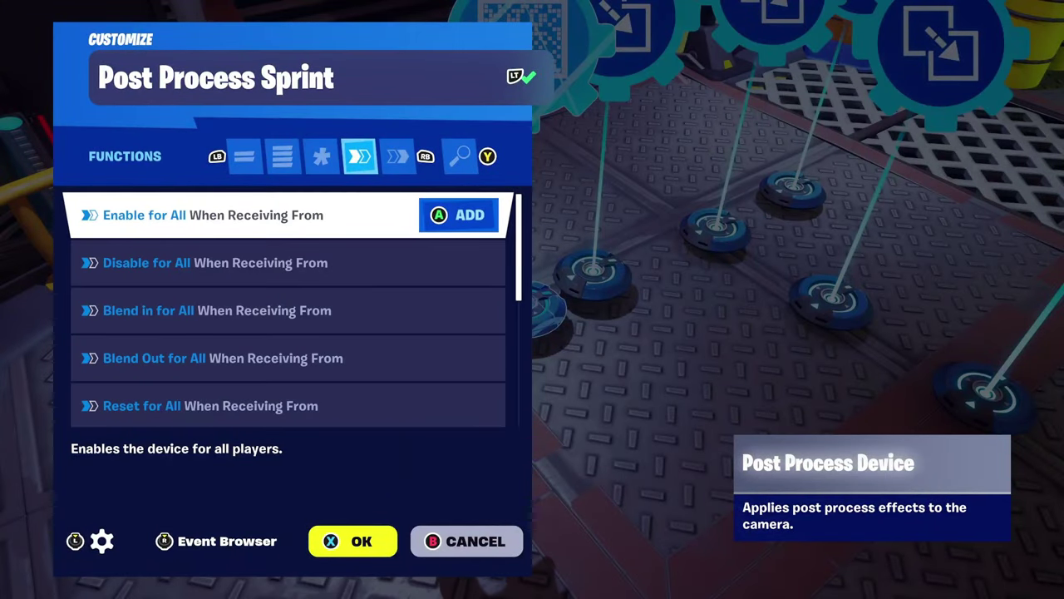
key(Down)
key(Down)
key(Down)
key(Down)
key(Down)
key(Down)
key(Down)
key(Down)
key(Down)
key(Down)
key(Up)
key(Up)
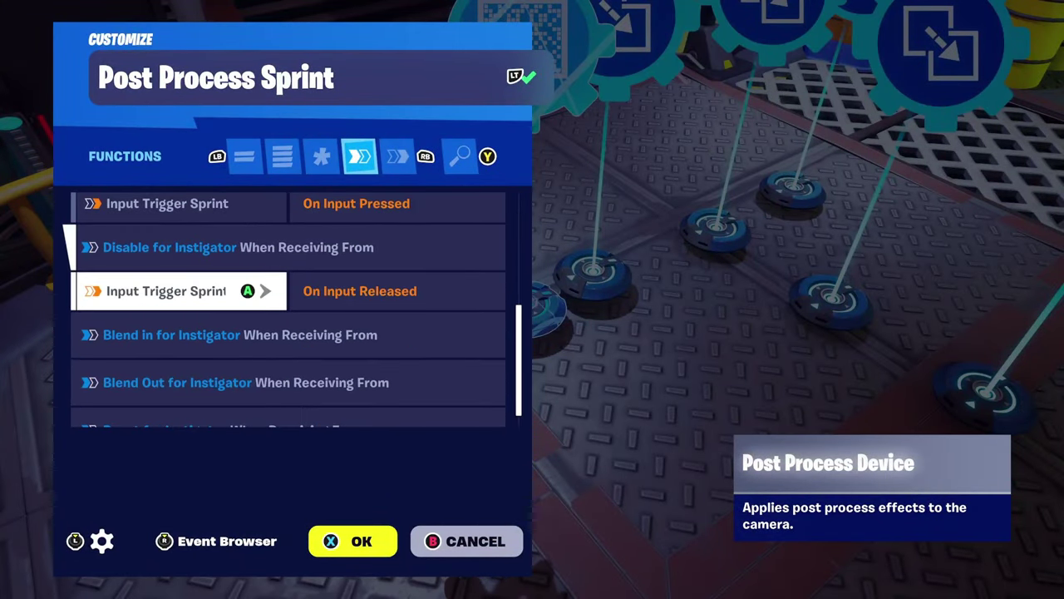
key(Up)
key(Up)
key(Up)
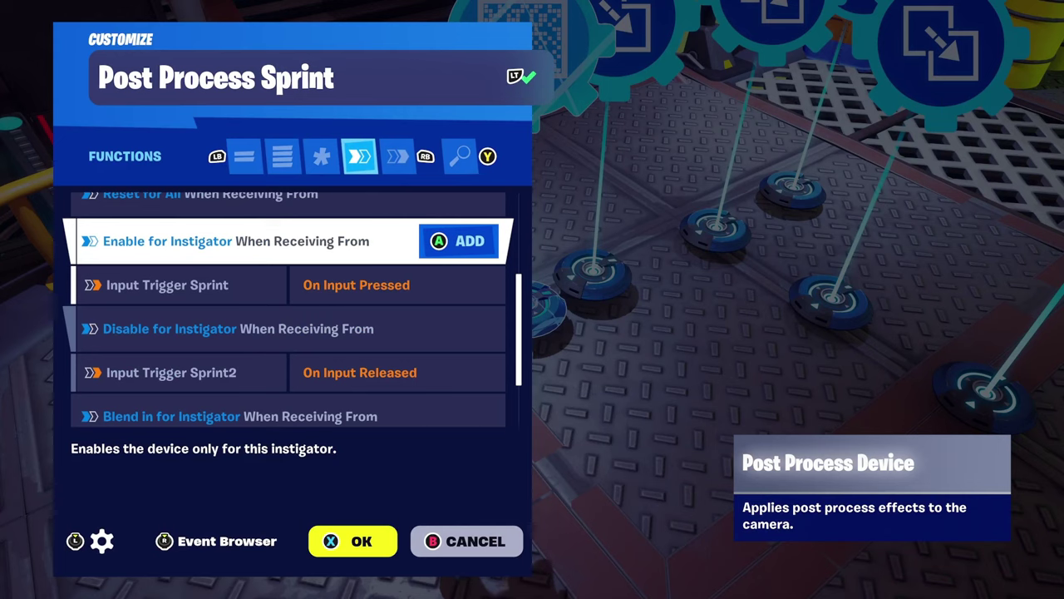
Examine the input trigger events bound to Post Process Sprint's Enable for Instigator and Disable for Instigator functions, then close its settings.
key(Down)
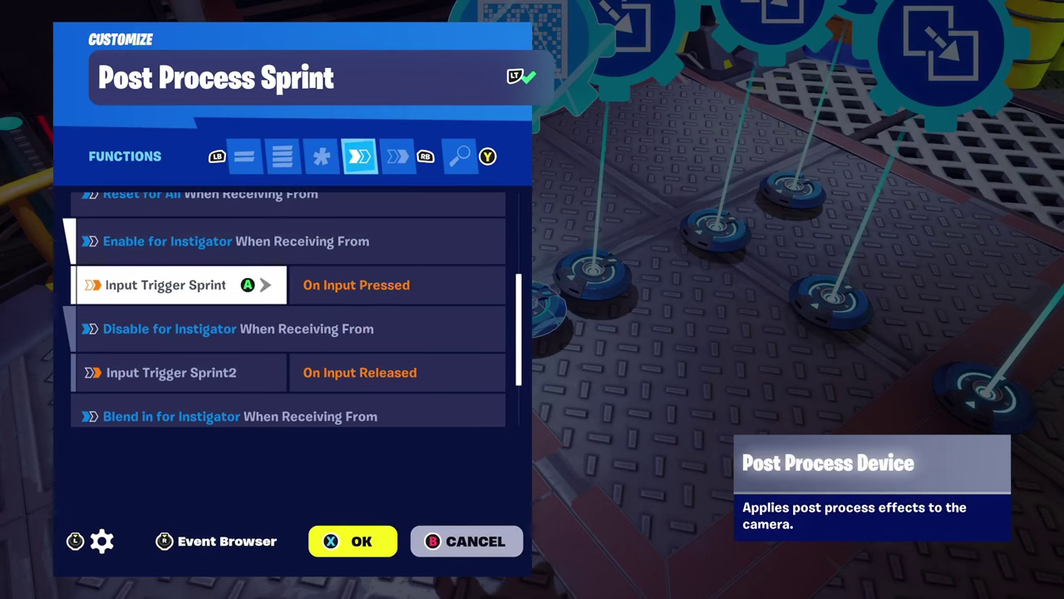
key(Right)
key(Down)
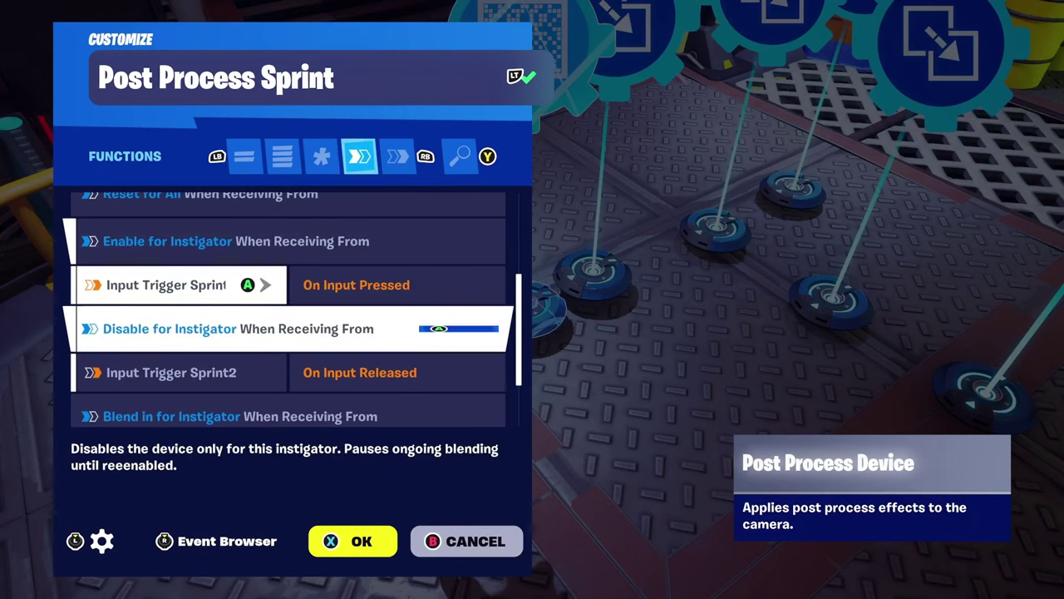
key(Down)
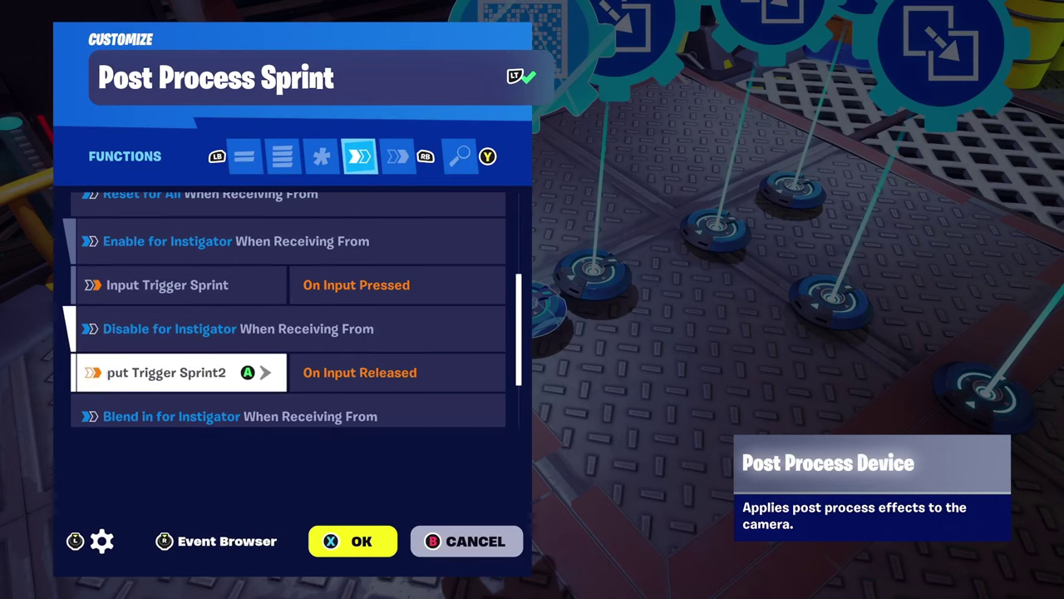
key(Right)
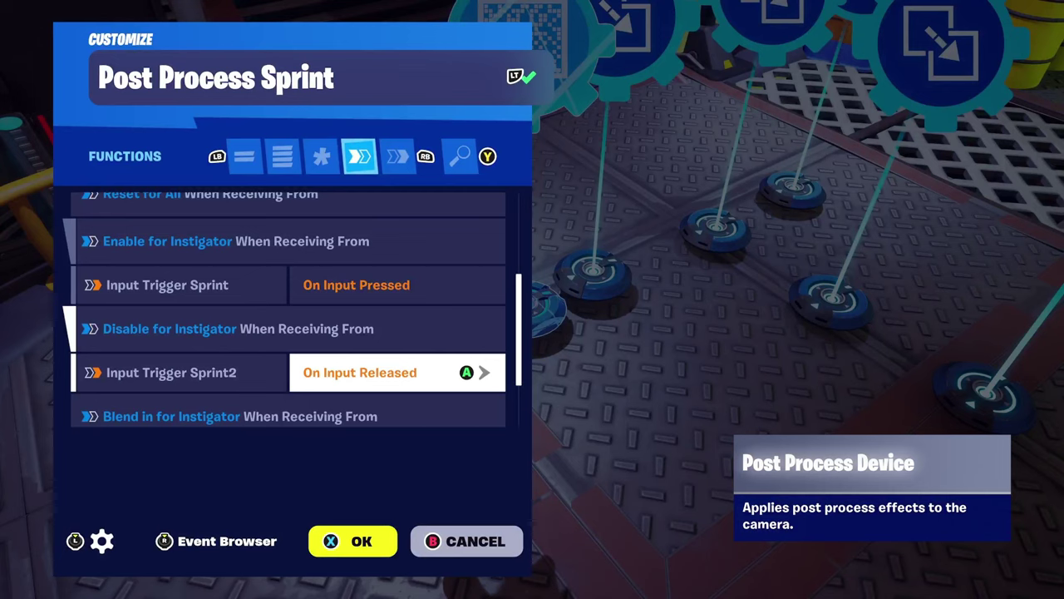
key(Escape)
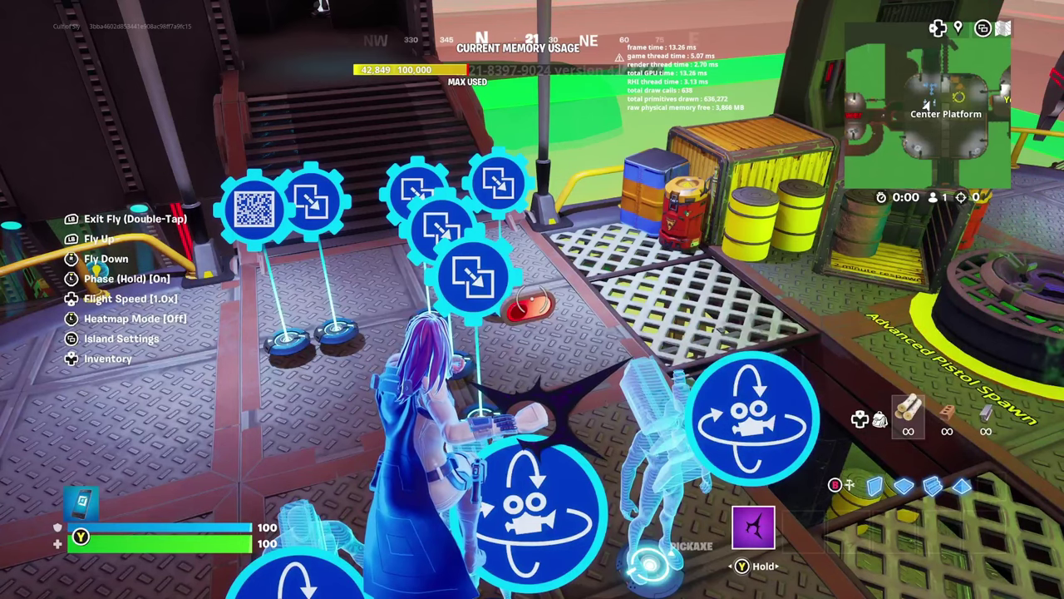
Open the Switch Crouch device and look through its functions to find the Turn Off bindings.
key(w)
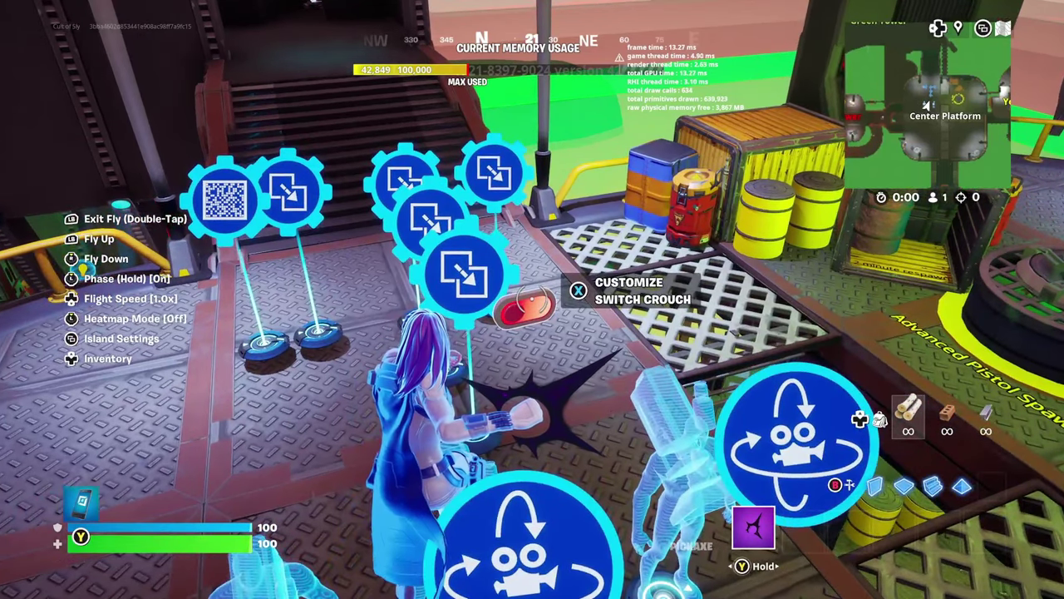
key(e)
key(Down)
key(Down)
key(Down)
key(Down)
key(Up)
key(Up)
key(Up)
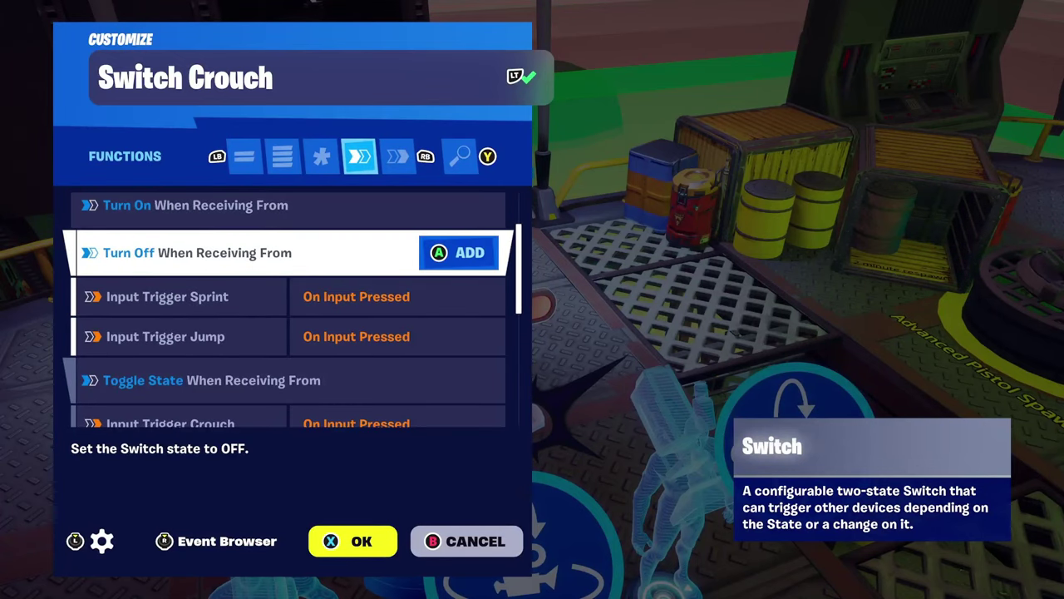
Examine the Input Trigger Sprint and Input Trigger Jump events bound to Switch Crouch's Turn Off function.
key(Down)
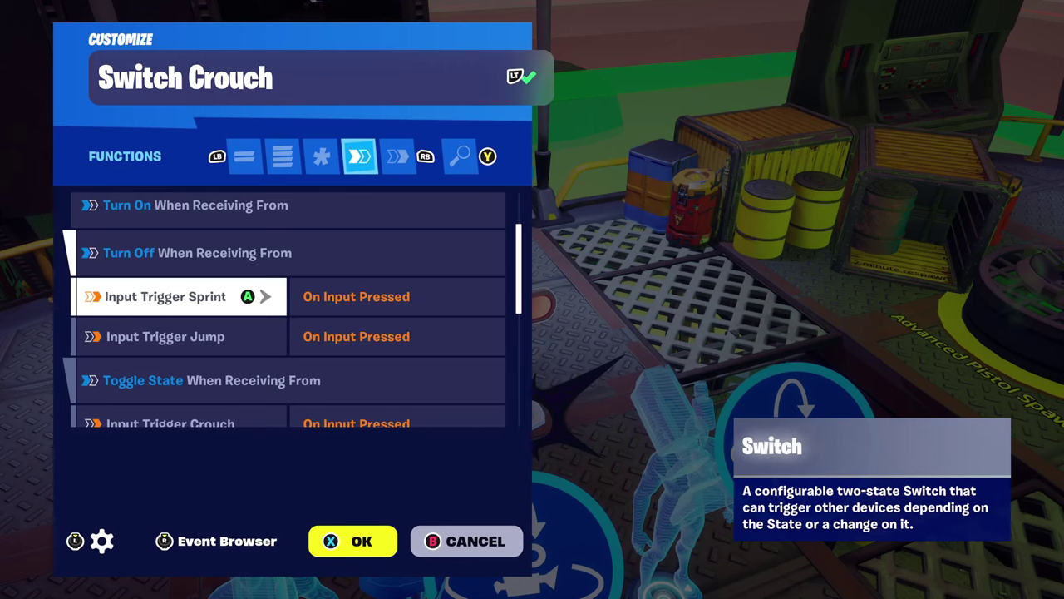
key(Down)
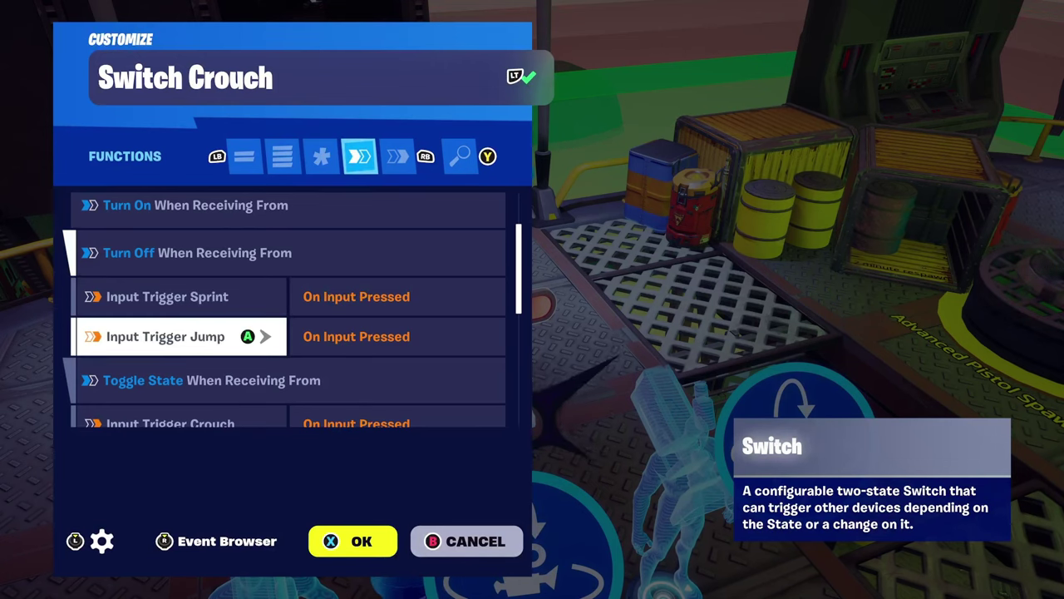
key(Right)
key(Up)
key(Right)
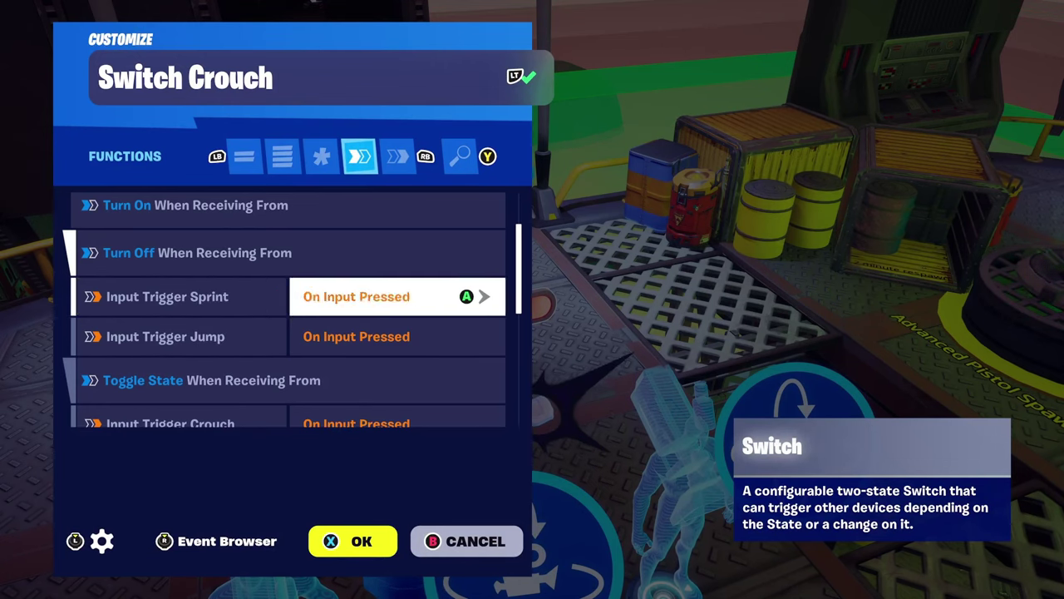
key(Down)
key(Left)
Check which Input Trigger Crouch event is bound to Switch Crouch's Toggle State function.
key(Down)
key(Down)
key(Down)
key(Up)
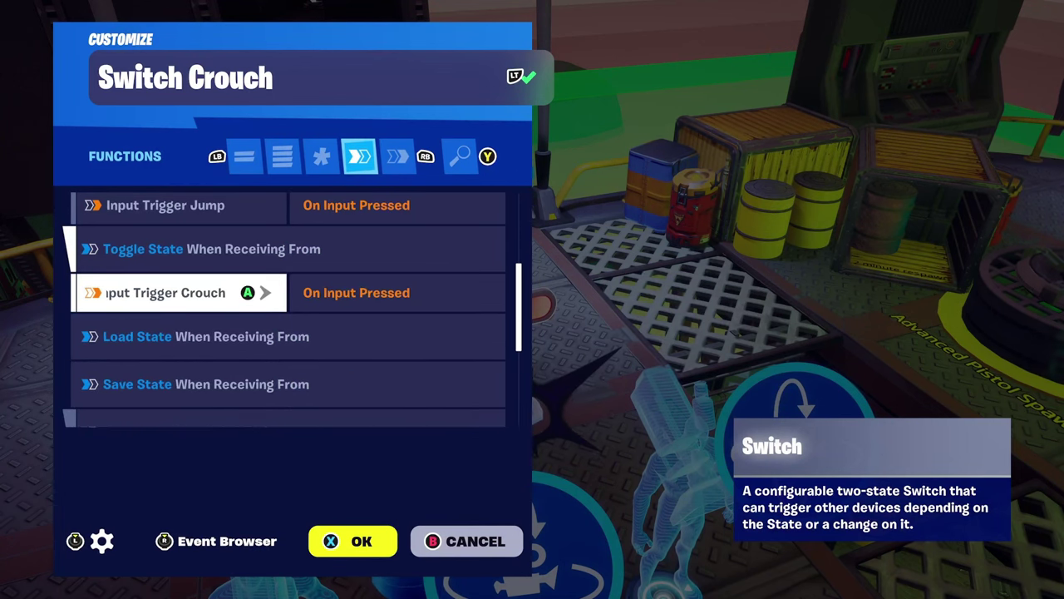
key(Right)
key(Left)
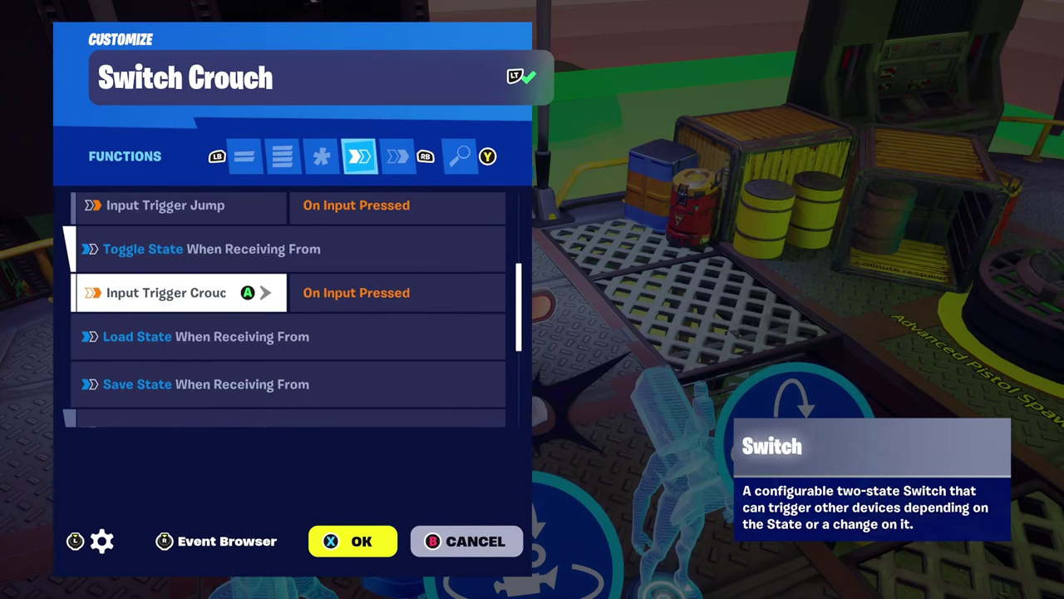
Check which Input Trigger ADS event is bound to Switch Crouch's Check State function and look through the functions below it.
key(Down)
key(Down)
key(Down)
key(Down)
key(Up)
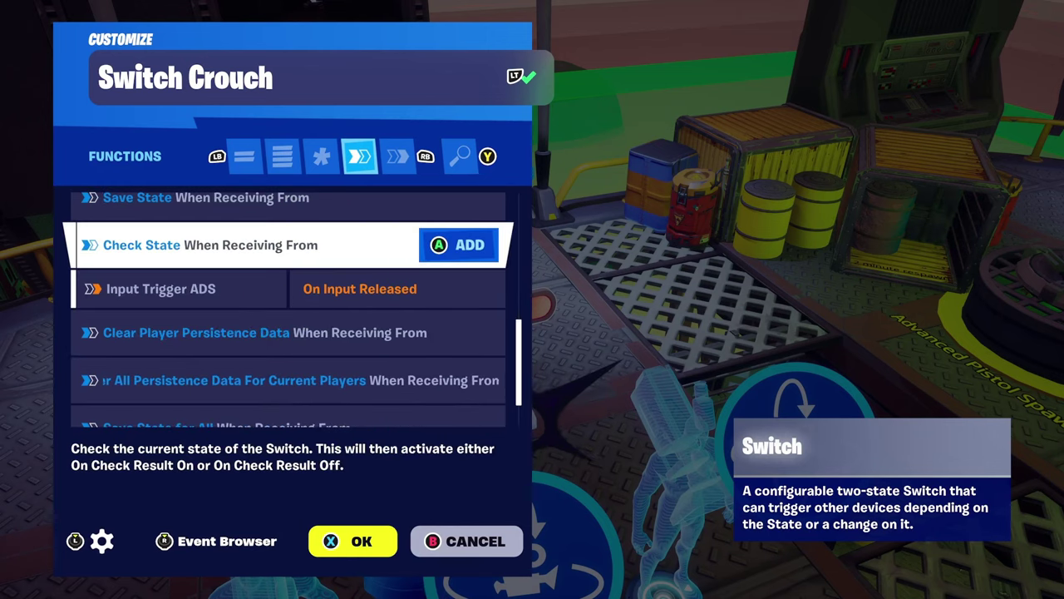
key(Down)
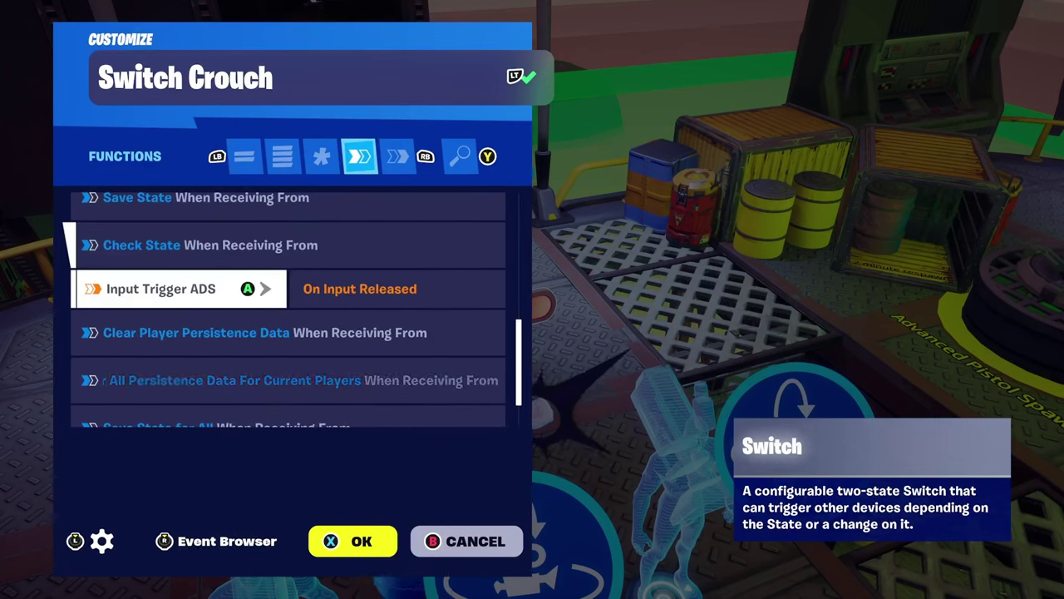
key(Right)
key(Down)
key(Down)
key(Down)
key(Down)
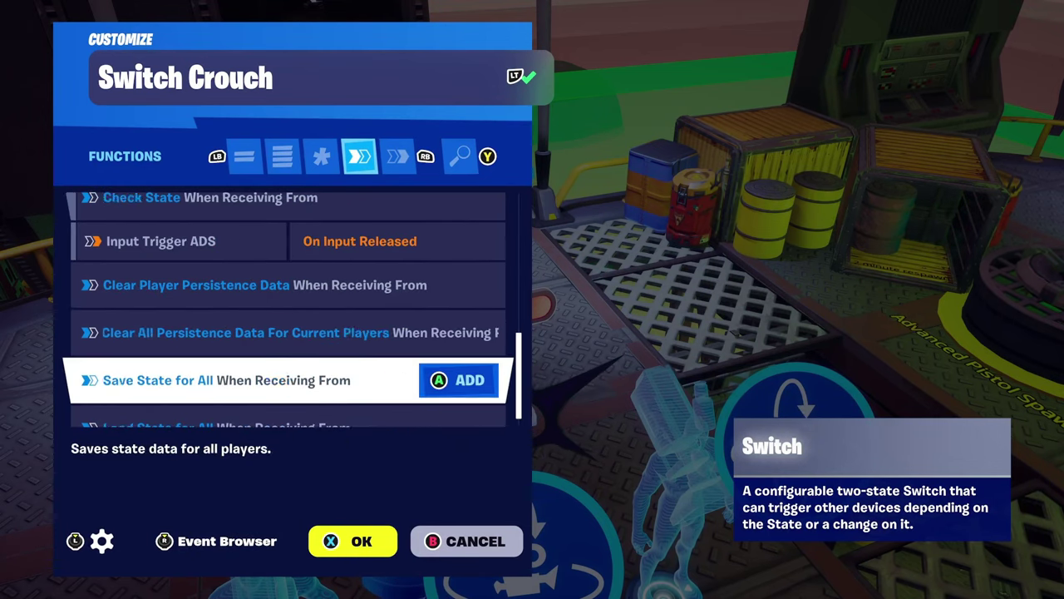
Show Switch Crouch's events and examine the Sprinting, Crouch and Standing camera functions bound to On Turned On.
key(Escape)
key(e)
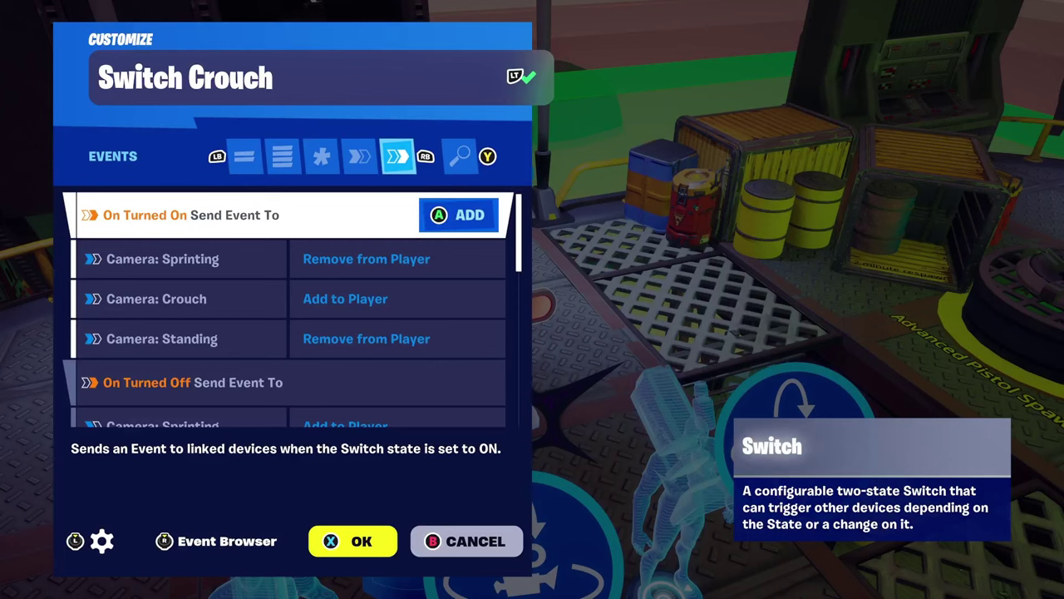
key(Down)
key(Right)
key(Left)
key(Down)
key(Right)
key(Left)
key(Down)
key(Right)
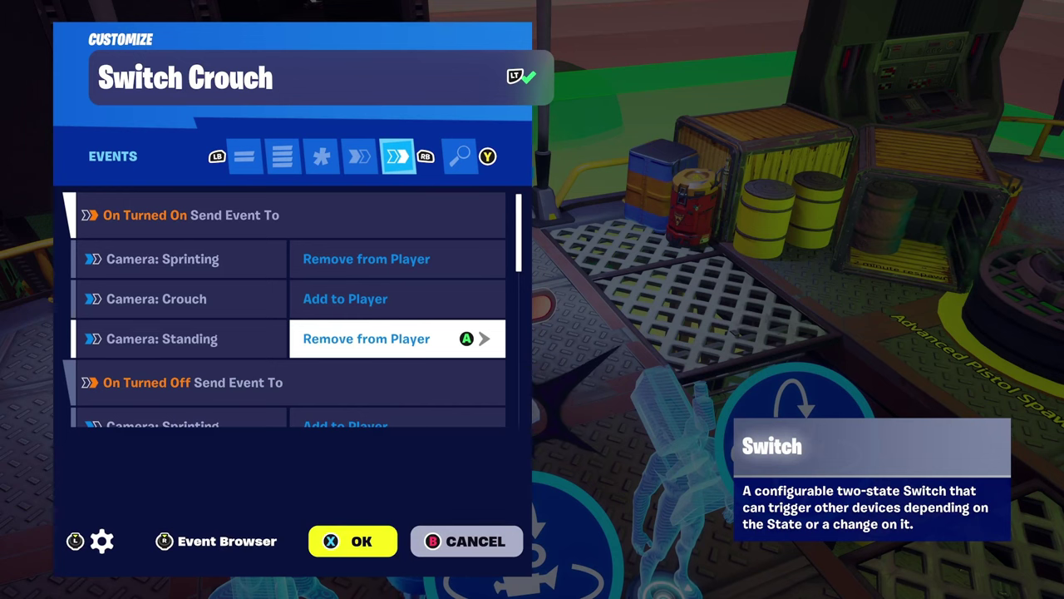
key(Left)
Examine the functions that Switch Crouch's On Turned Off event sends to the Sprinting, Crouch and Standing cameras.
key(Down)
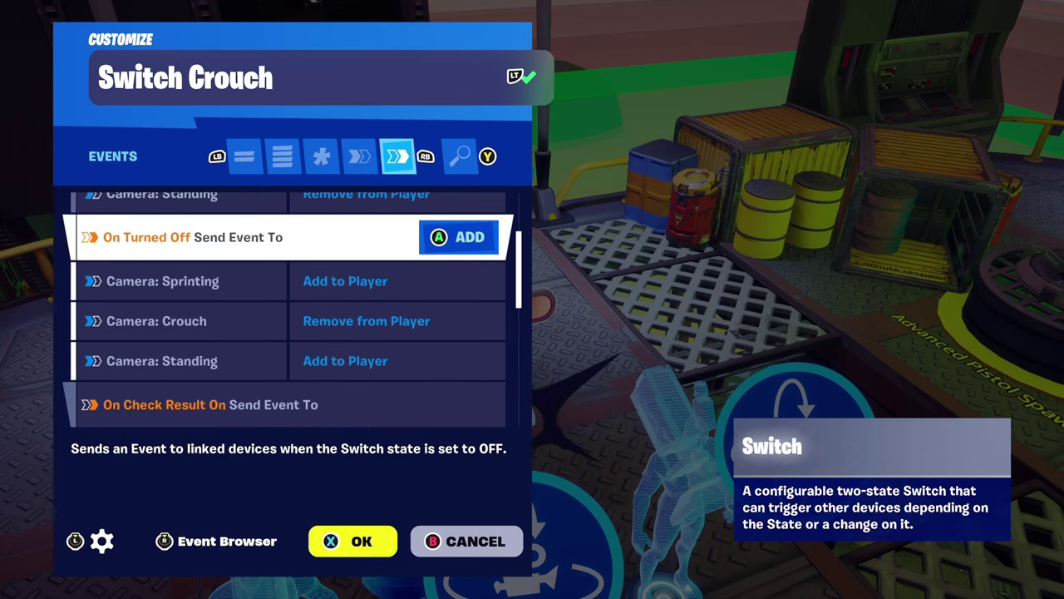
key(Down)
key(Right)
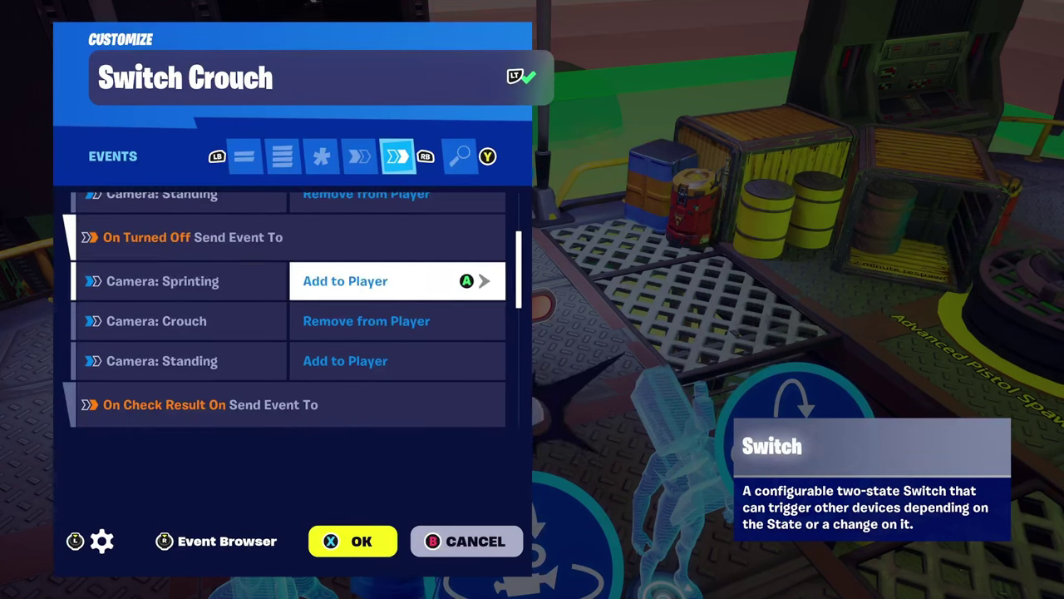
key(Left)
key(Down)
key(Right)
key(Left)
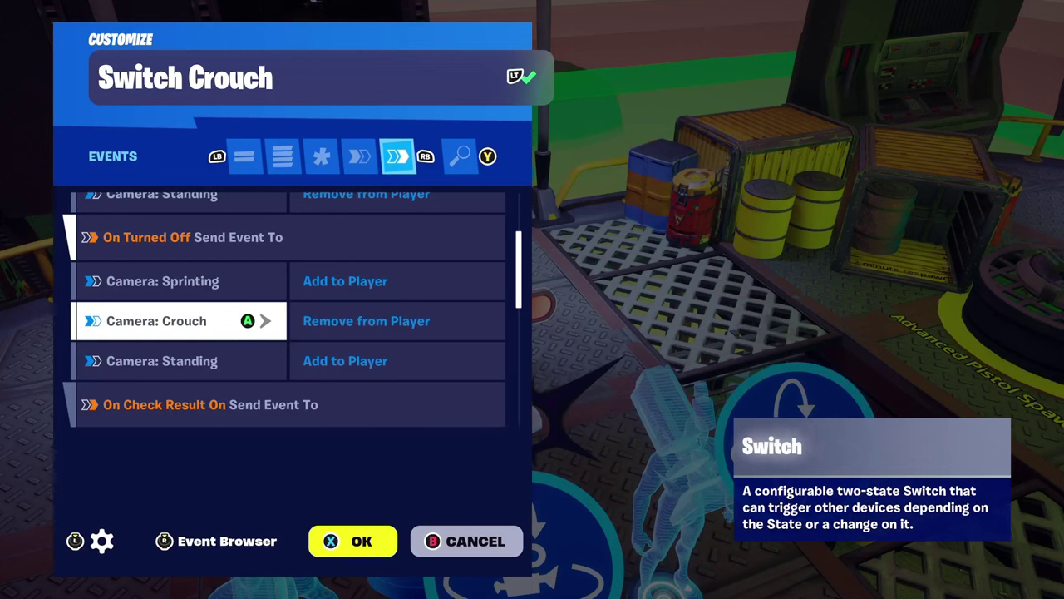
key(Down)
key(Right)
key(Left)
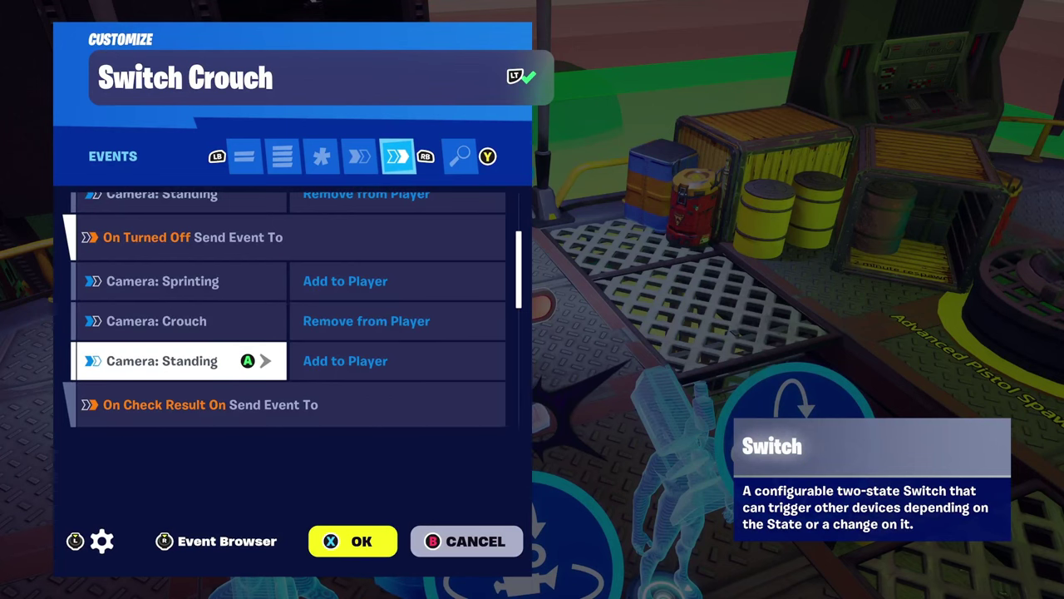
Examine the Sprinting, Crouch and Standing camera functions bound to Switch Crouch's On Check Result On event.
key(Down)
key(Up)
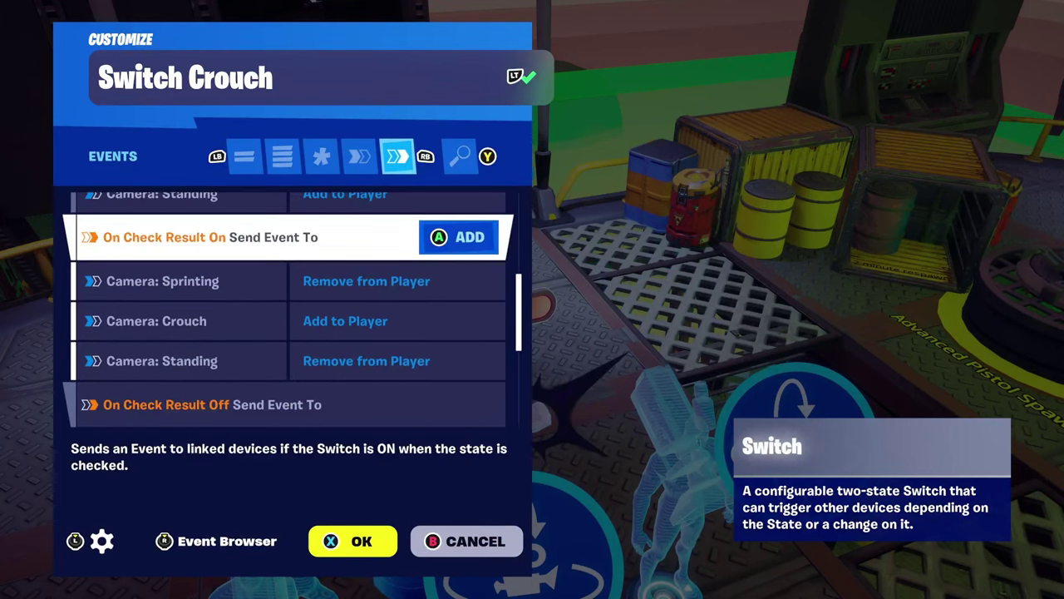
key(Down)
key(Right)
key(Left)
key(Down)
key(Right)
key(Left)
key(Down)
key(Right)
key(Left)
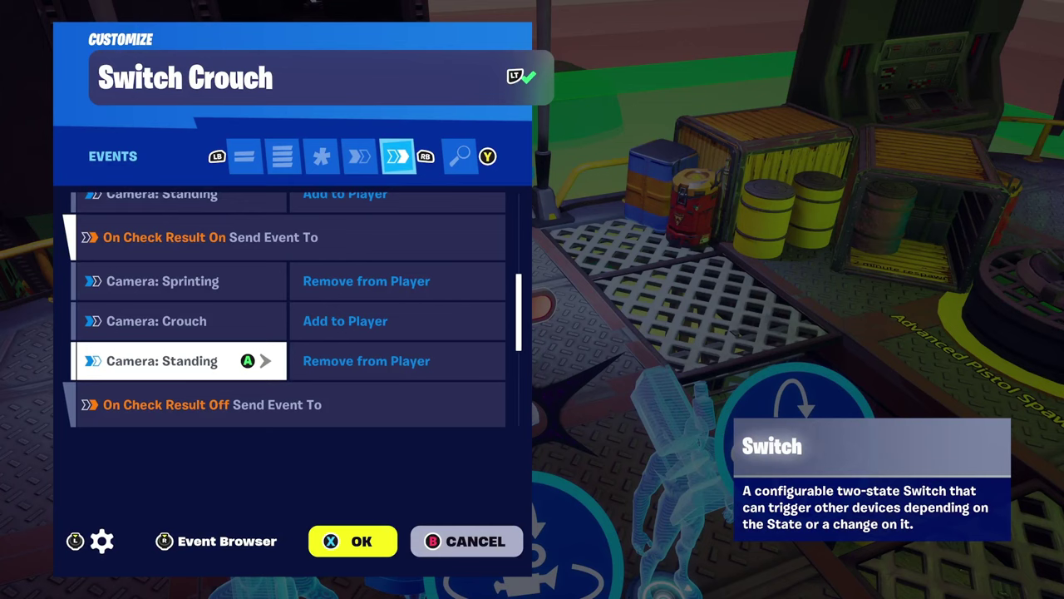
Examine the functions that Switch Crouch's On Check Result Off event sends to the Sprinting, Crouch and Standing cameras.
key(Down)
key(Down)
key(Down)
key(Down)
key(Down)
key(Up)
key(Up)
key(Up)
key(Up)
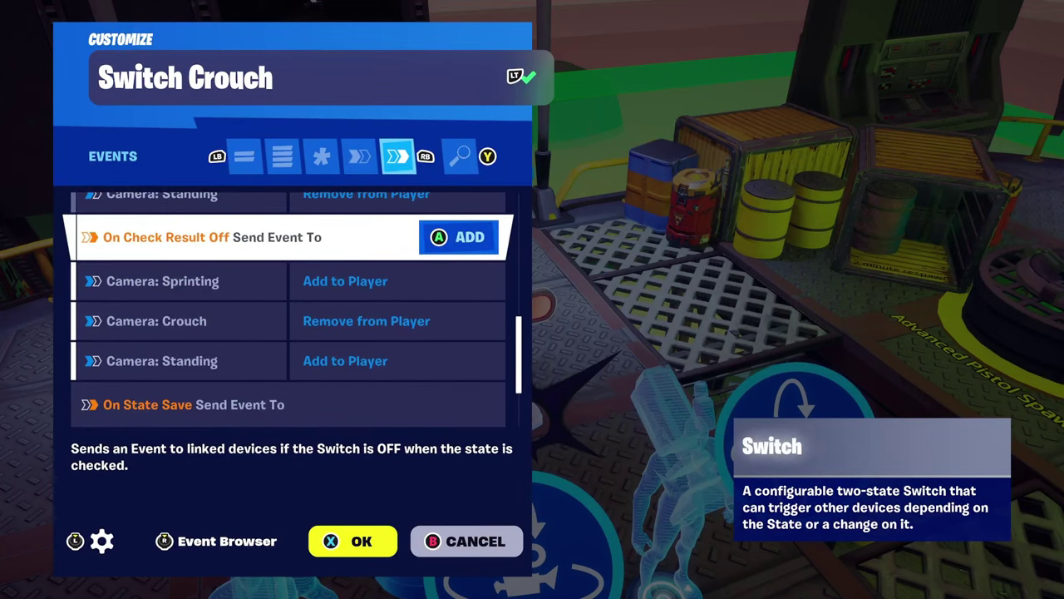
key(Down)
key(Right)
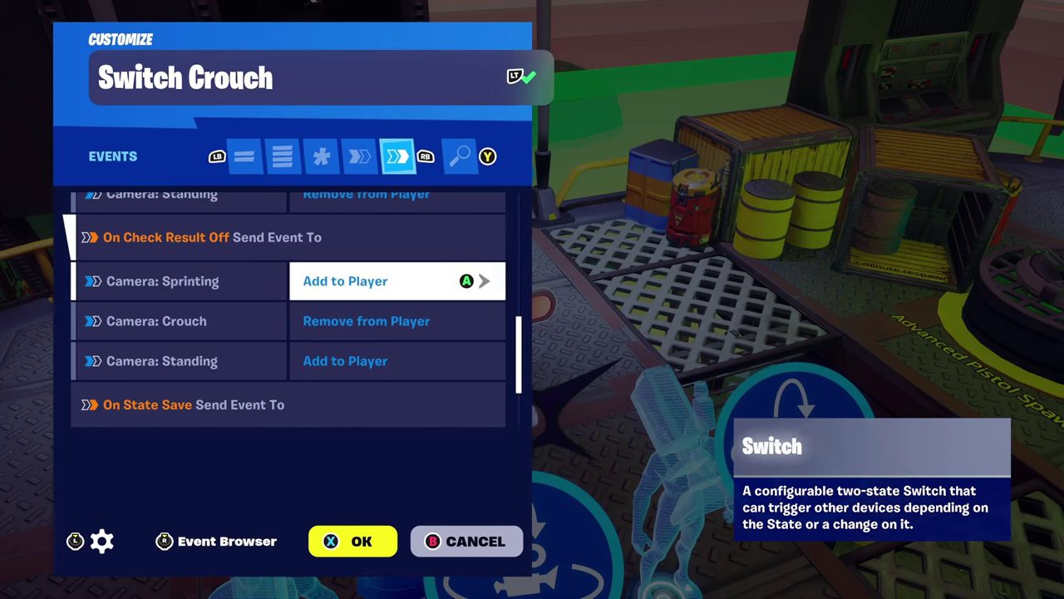
key(Left)
key(Down)
key(Right)
key(Left)
key(Down)
key(Right)
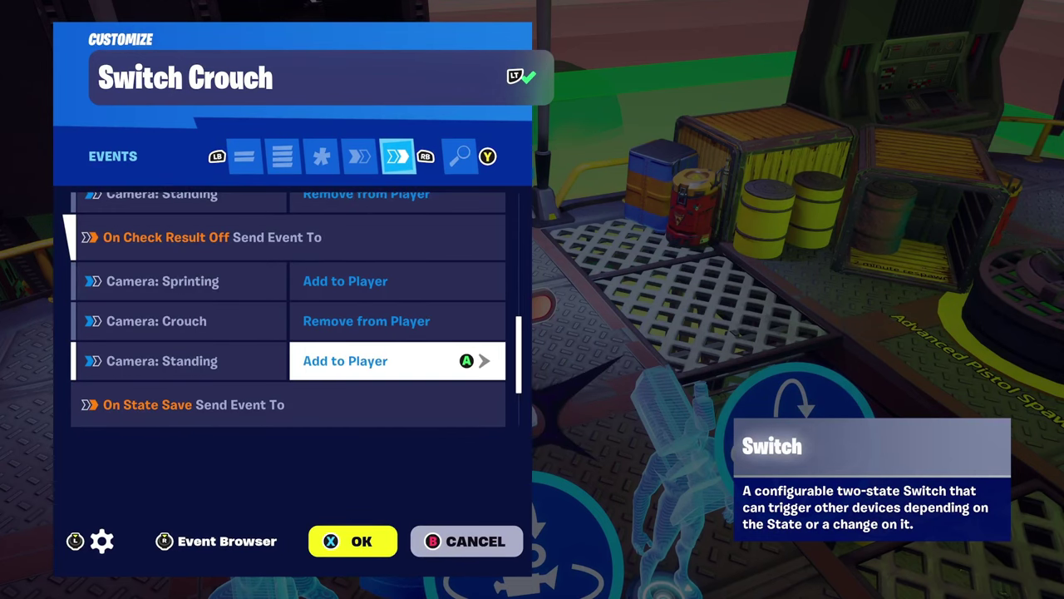